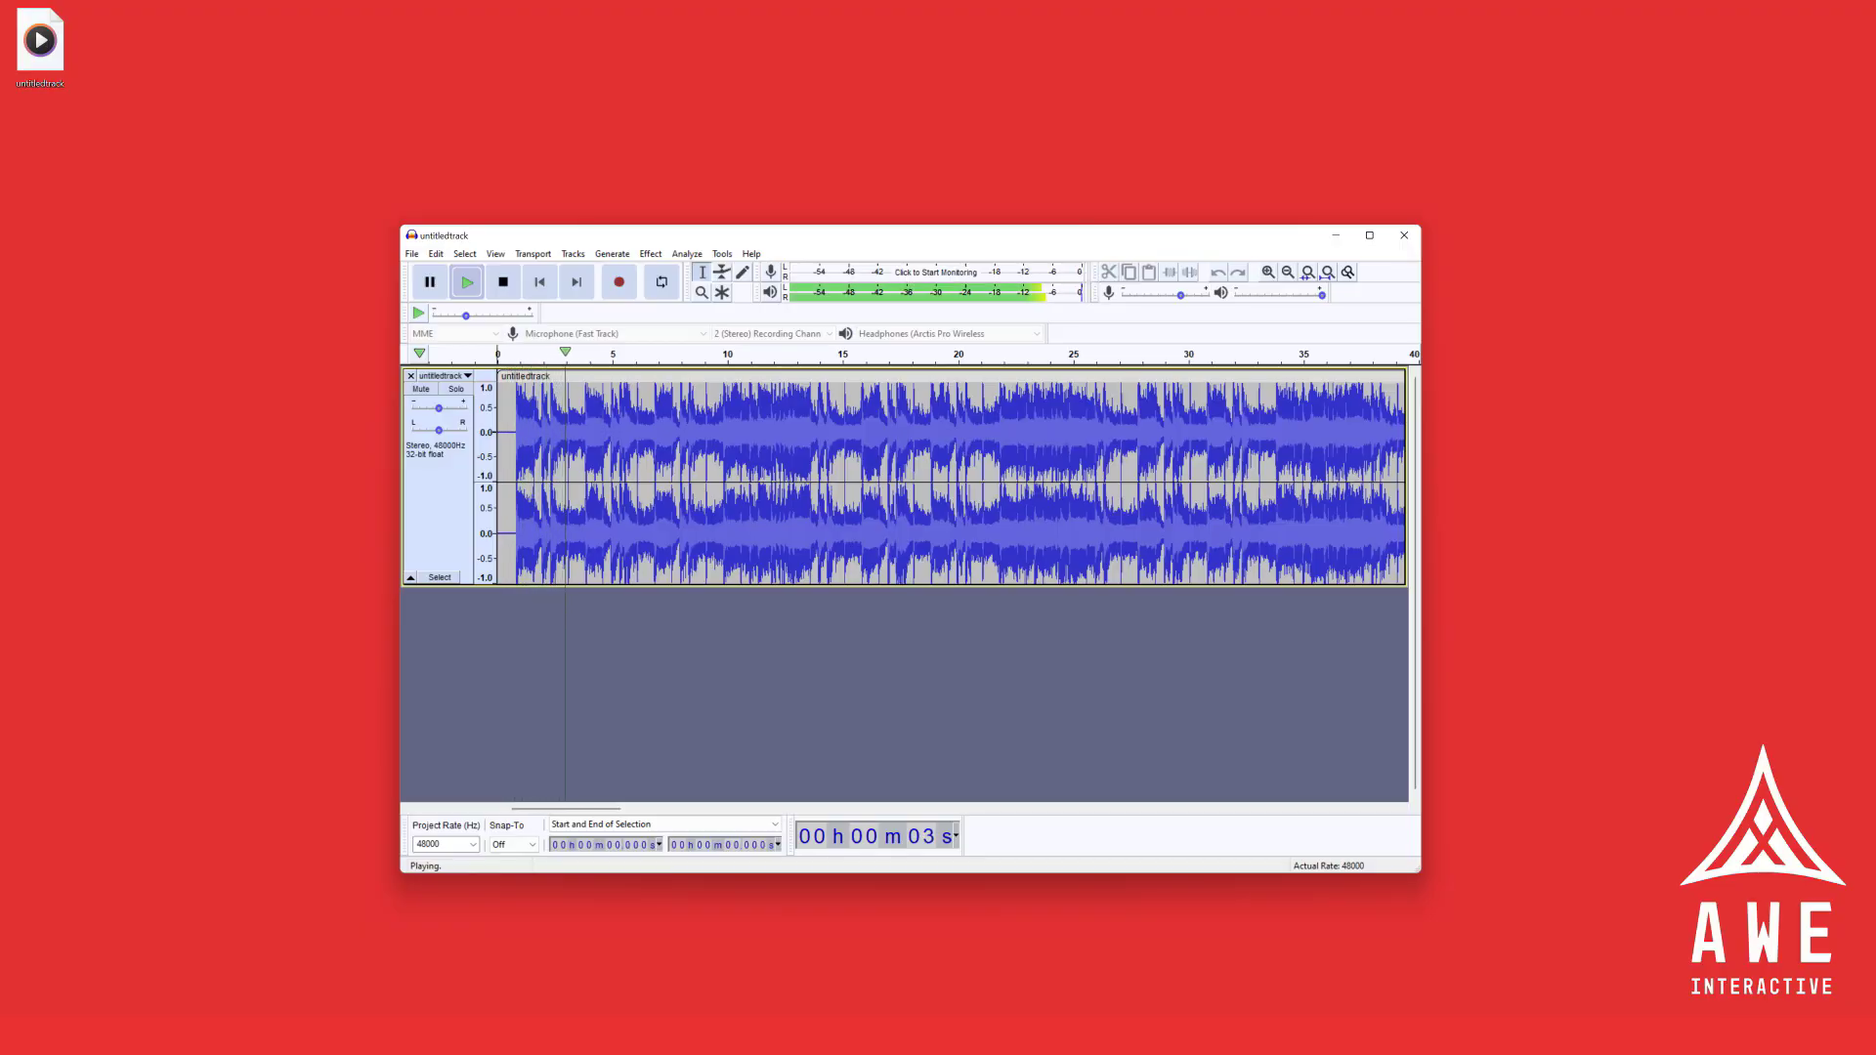
Add a mono track and generate a metronome-tick rhythm track at 80 bpm with 1 beat per bar and 200 bars.
key("space")
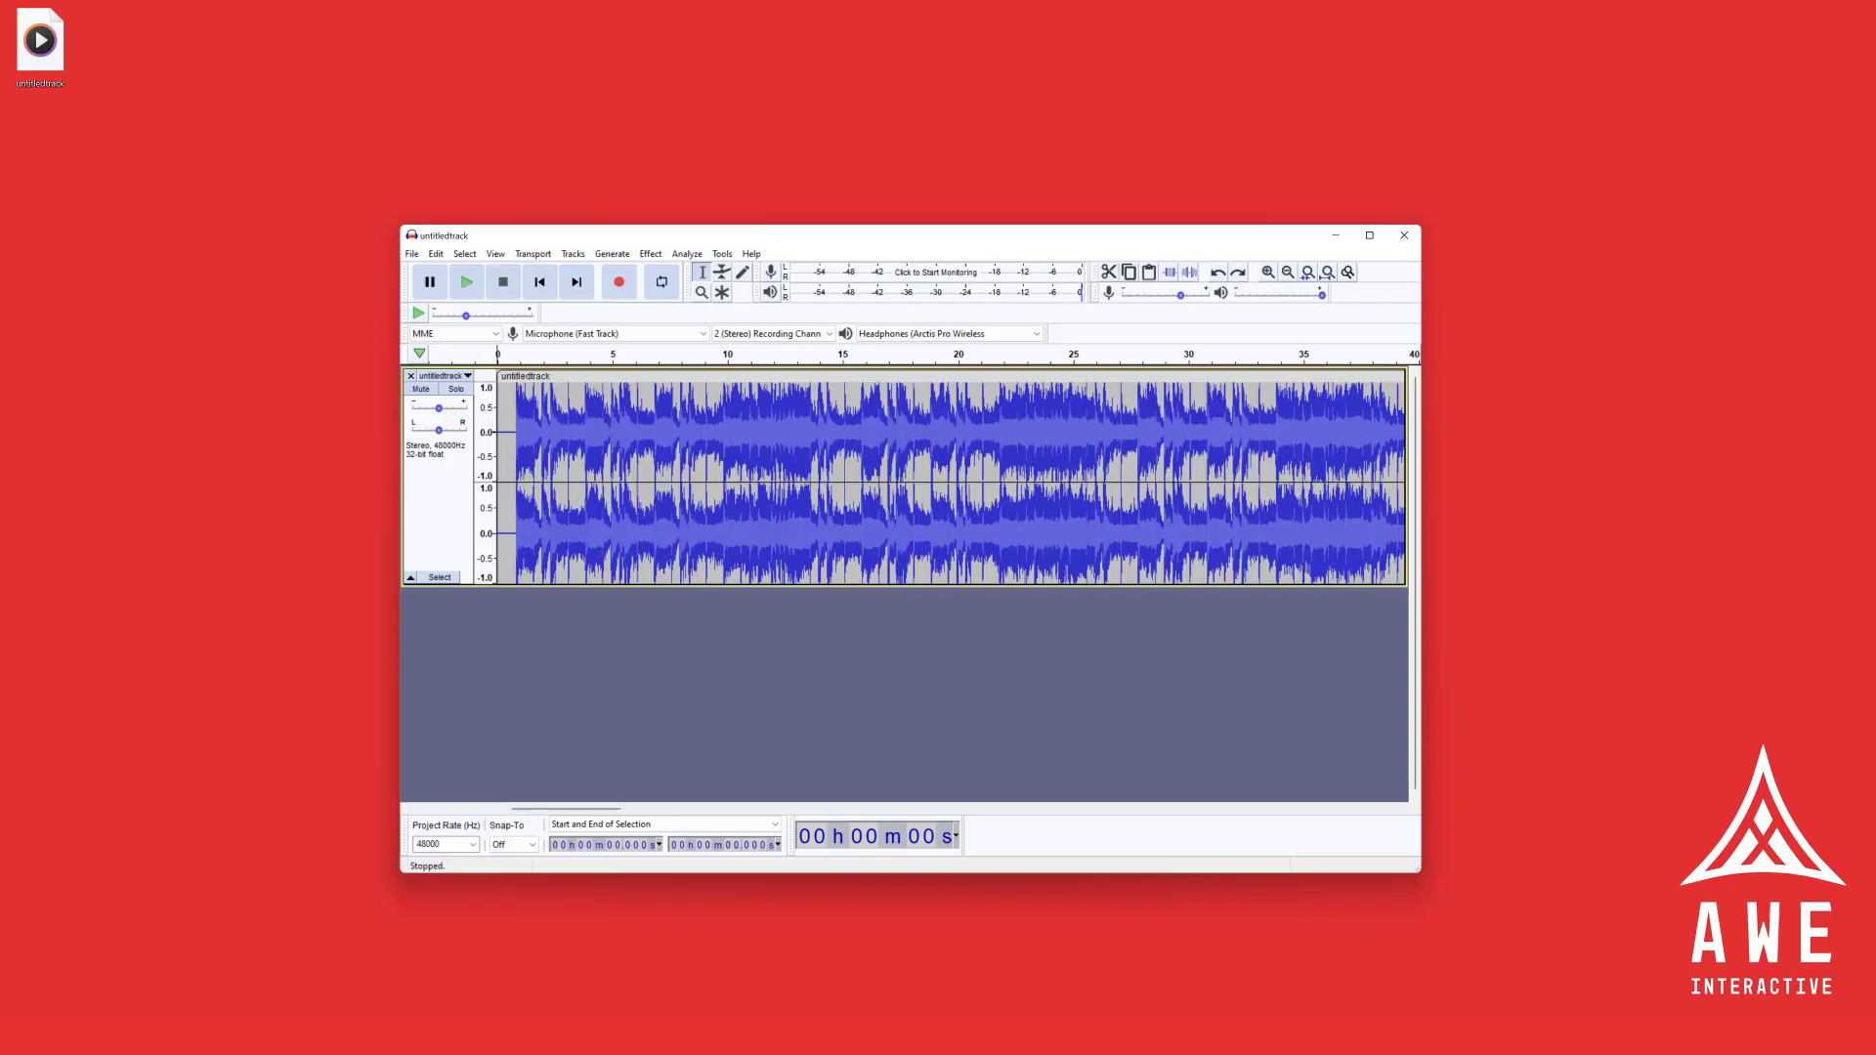
right_click(446, 628)
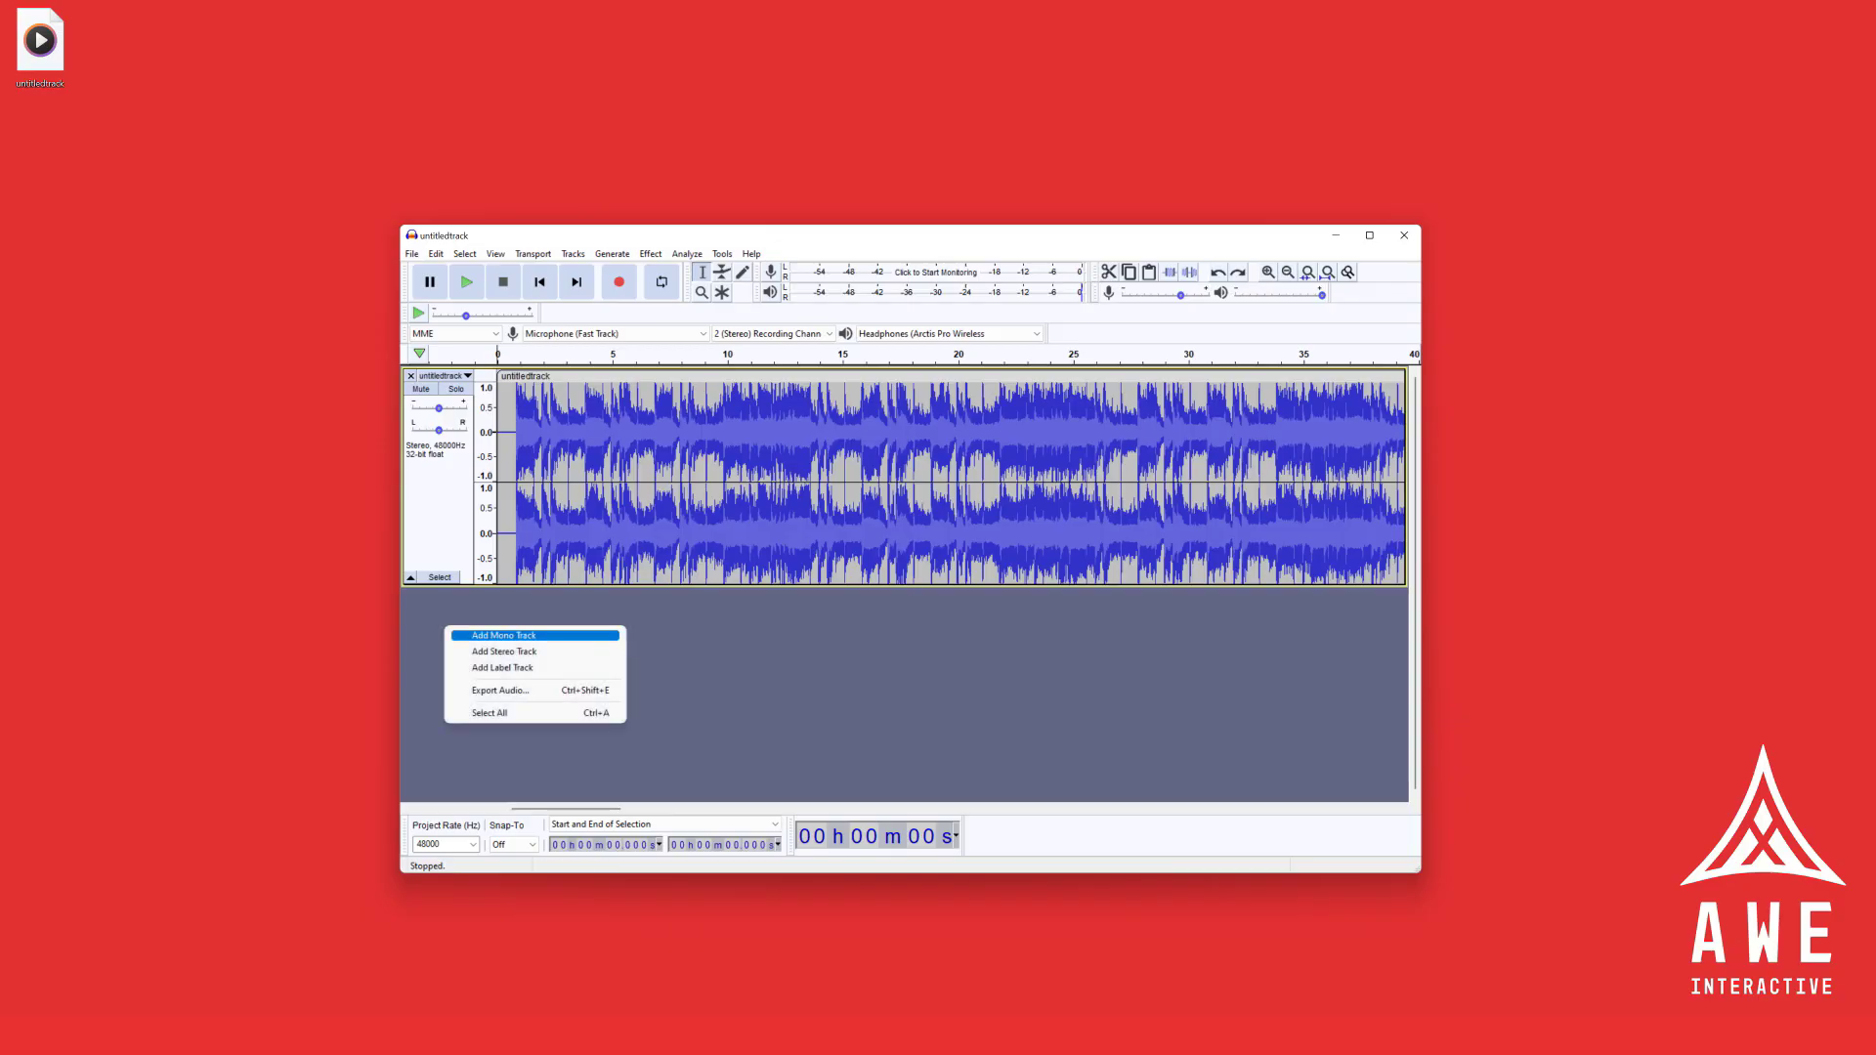
left_click(503, 635)
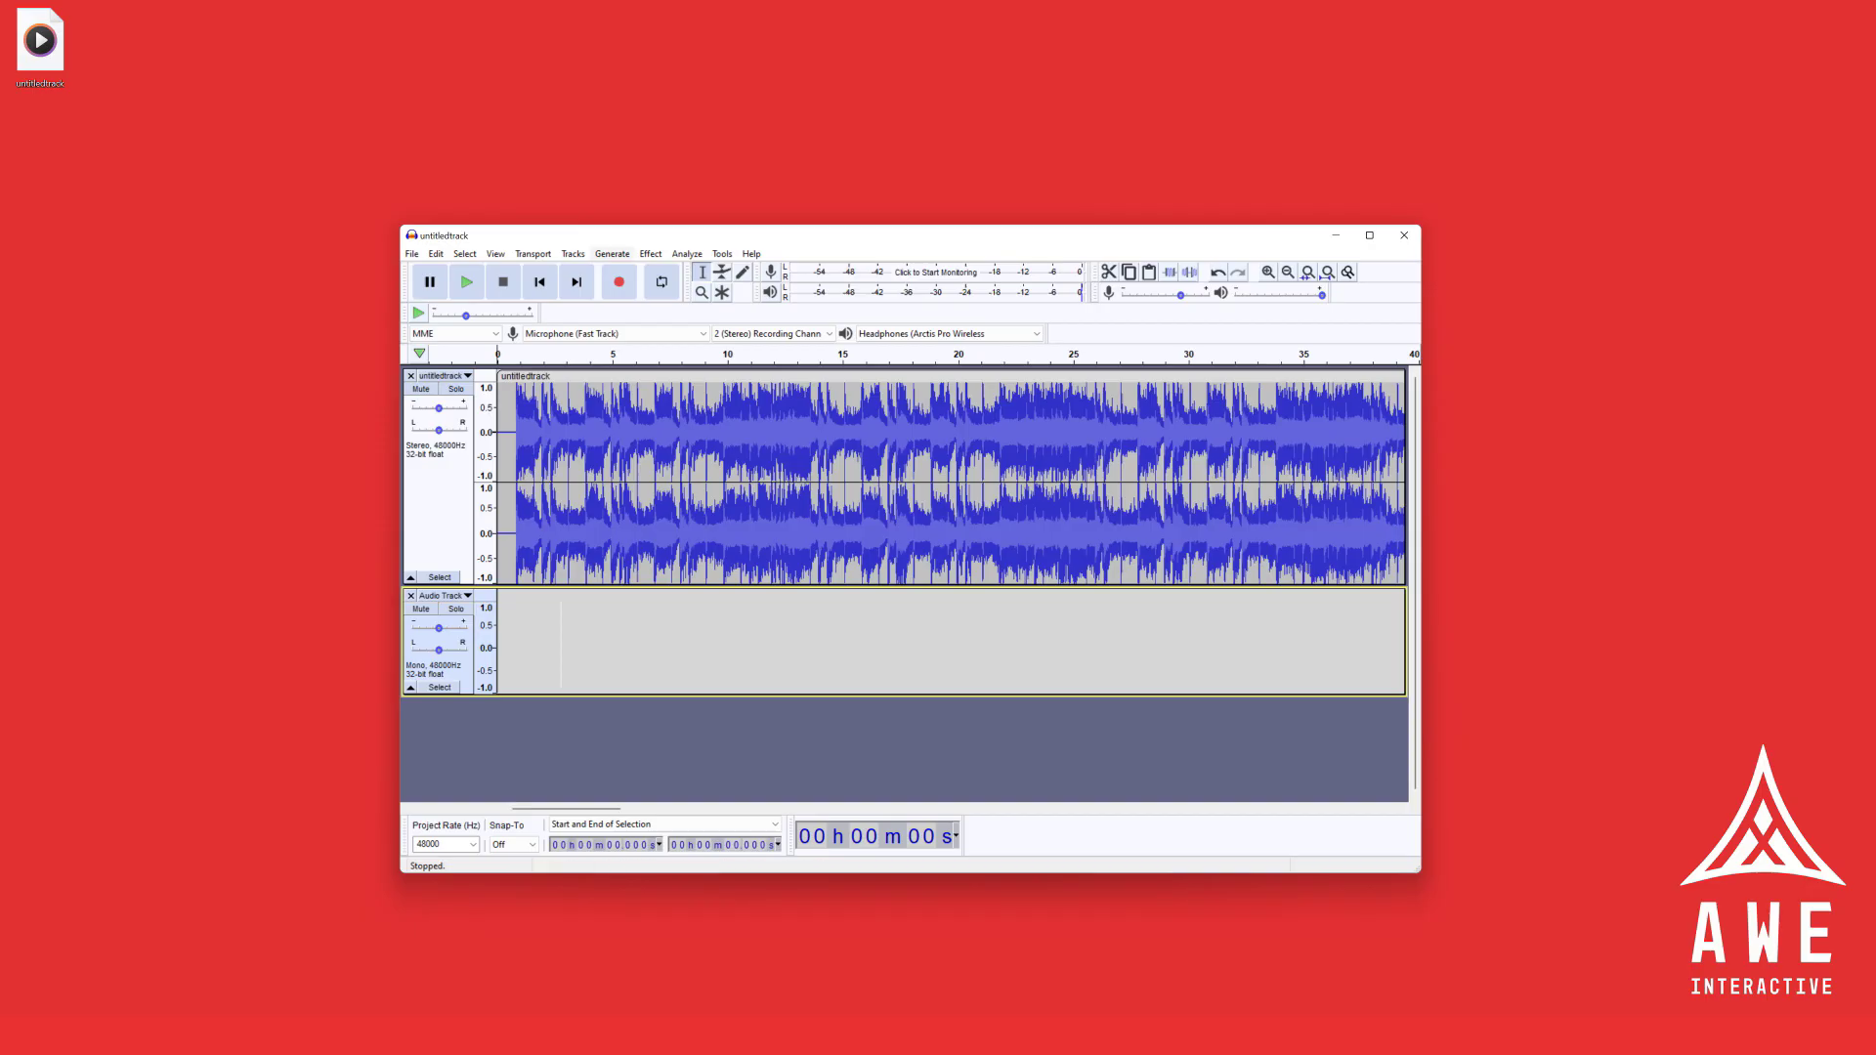
key("alt+g")
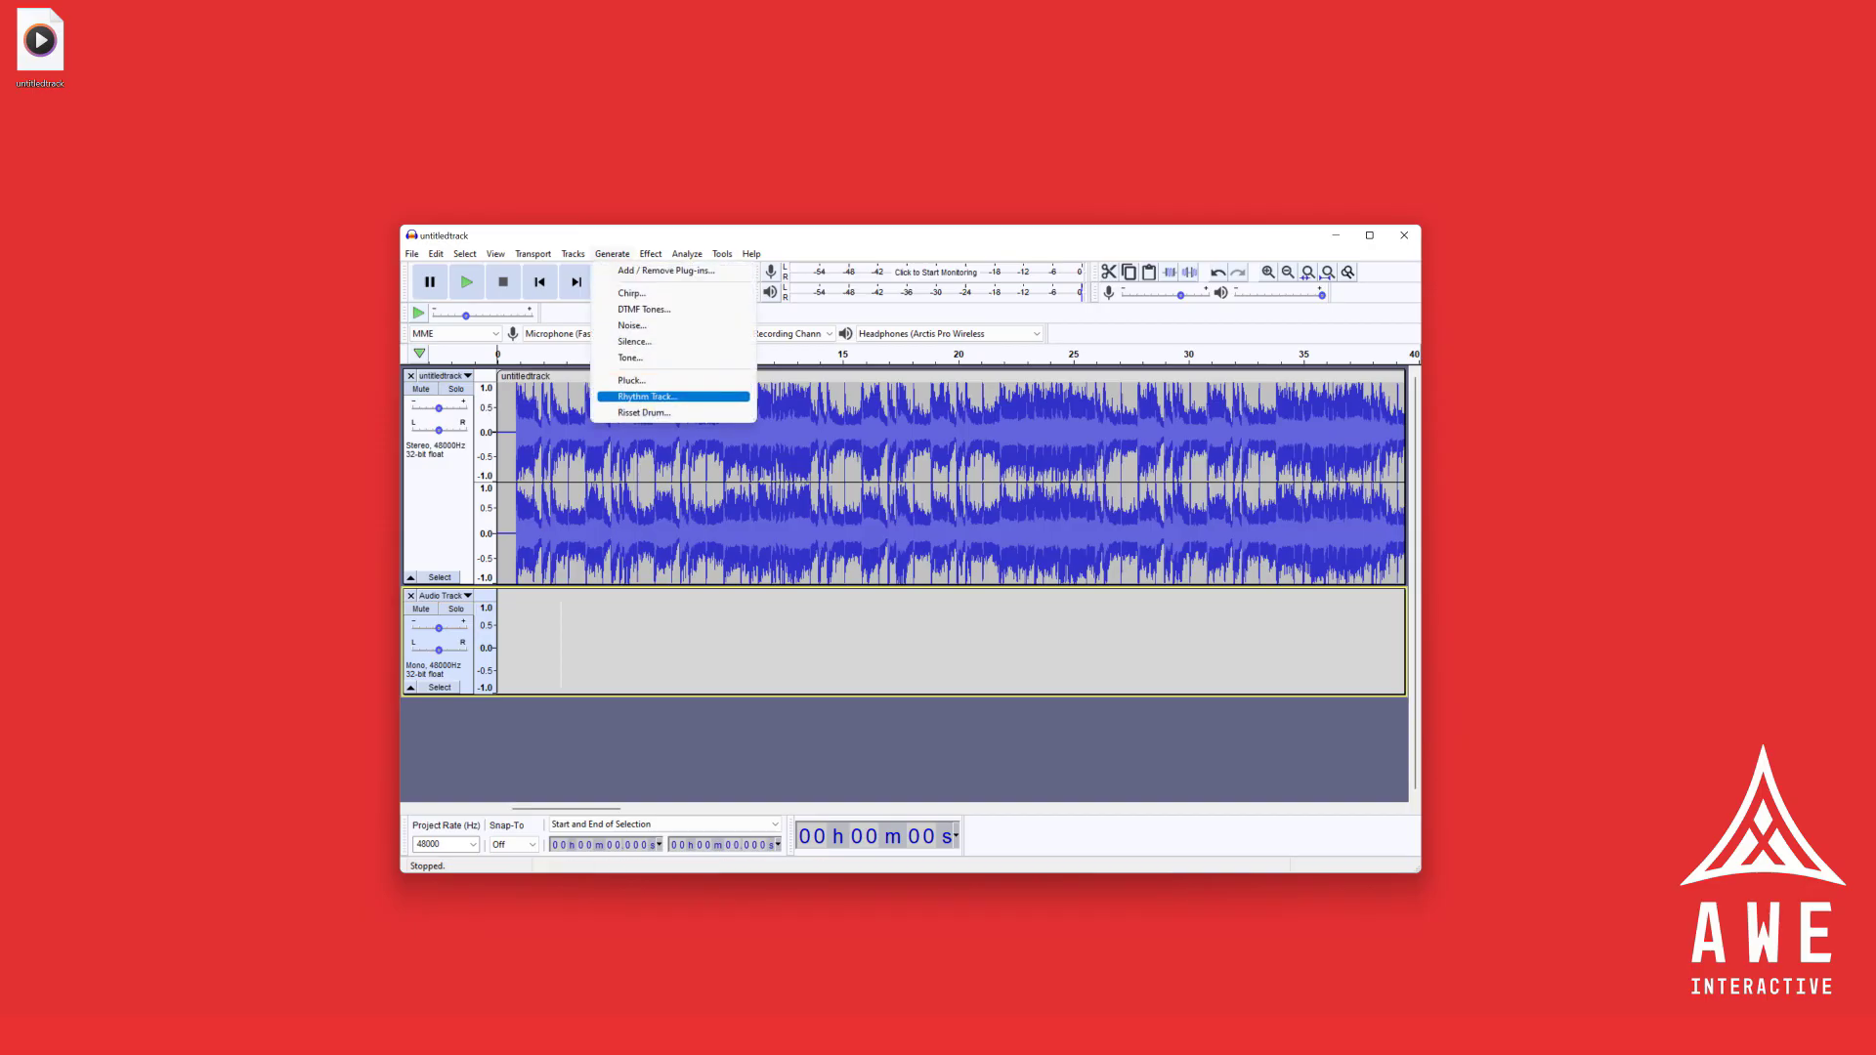
key("Return")
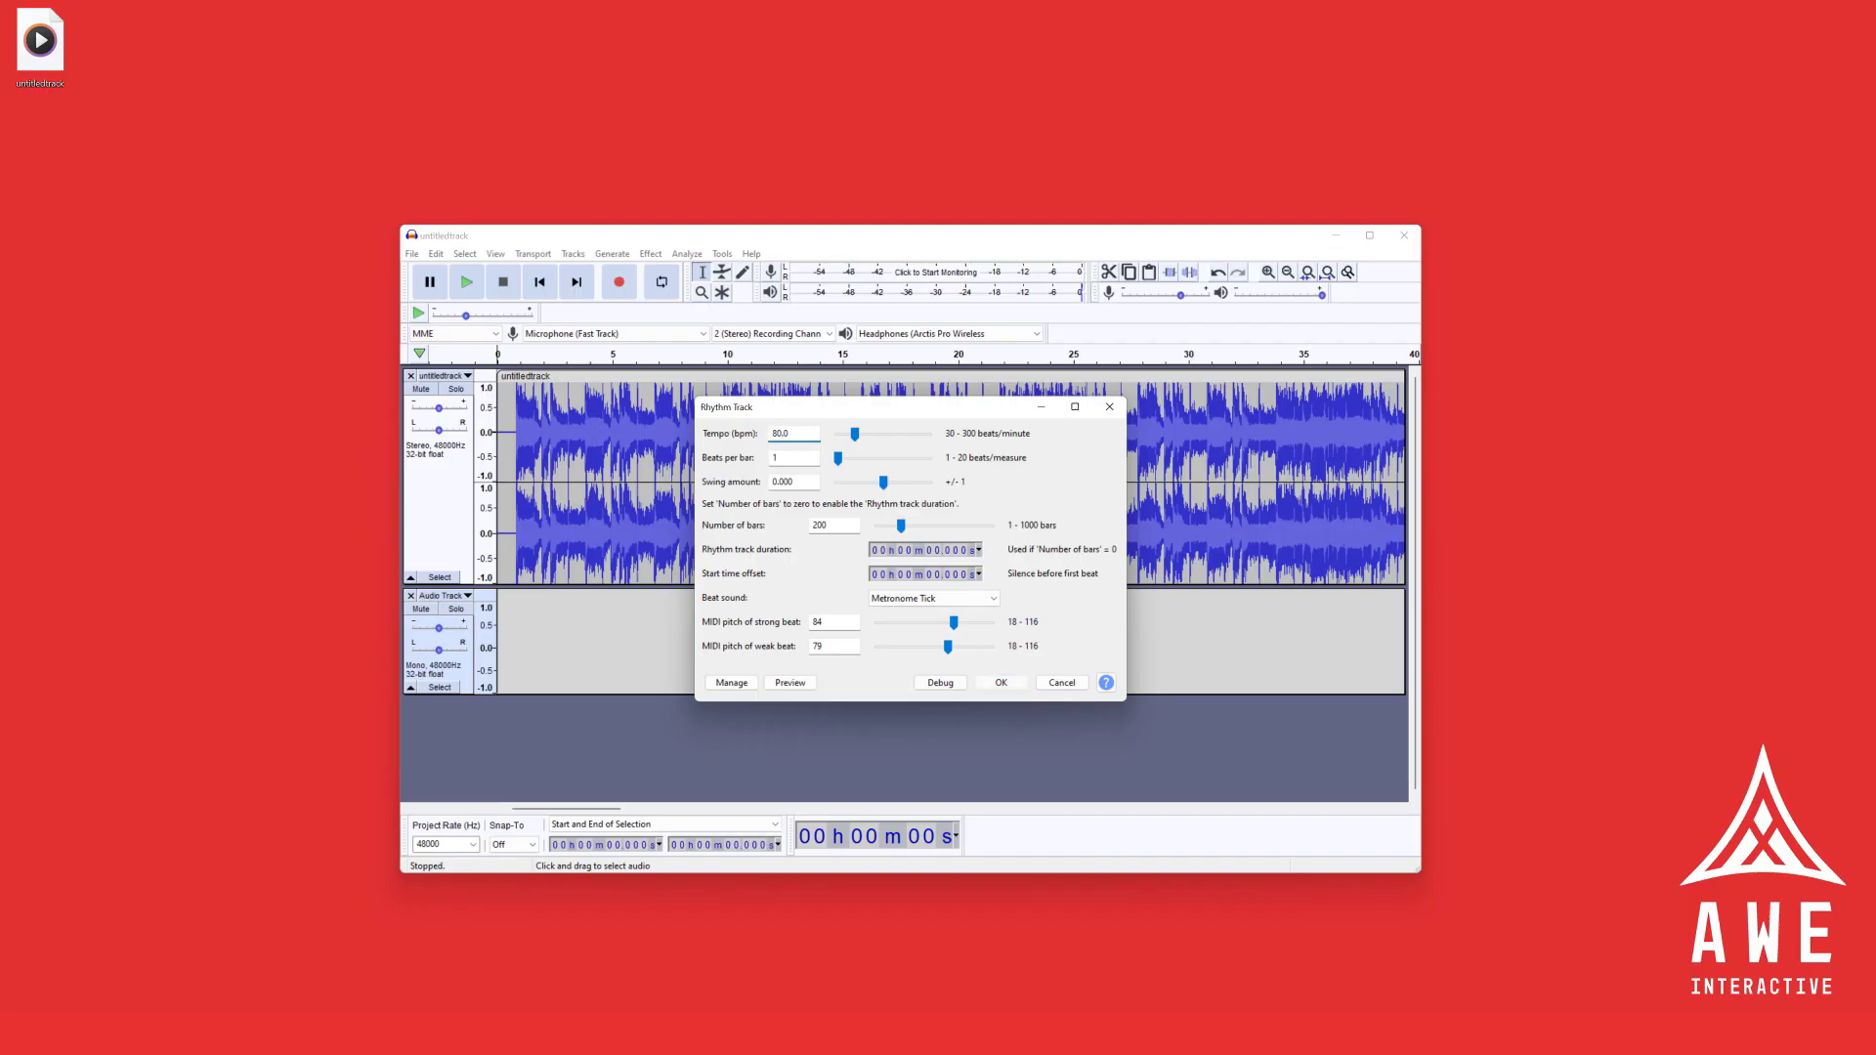
key("Return")
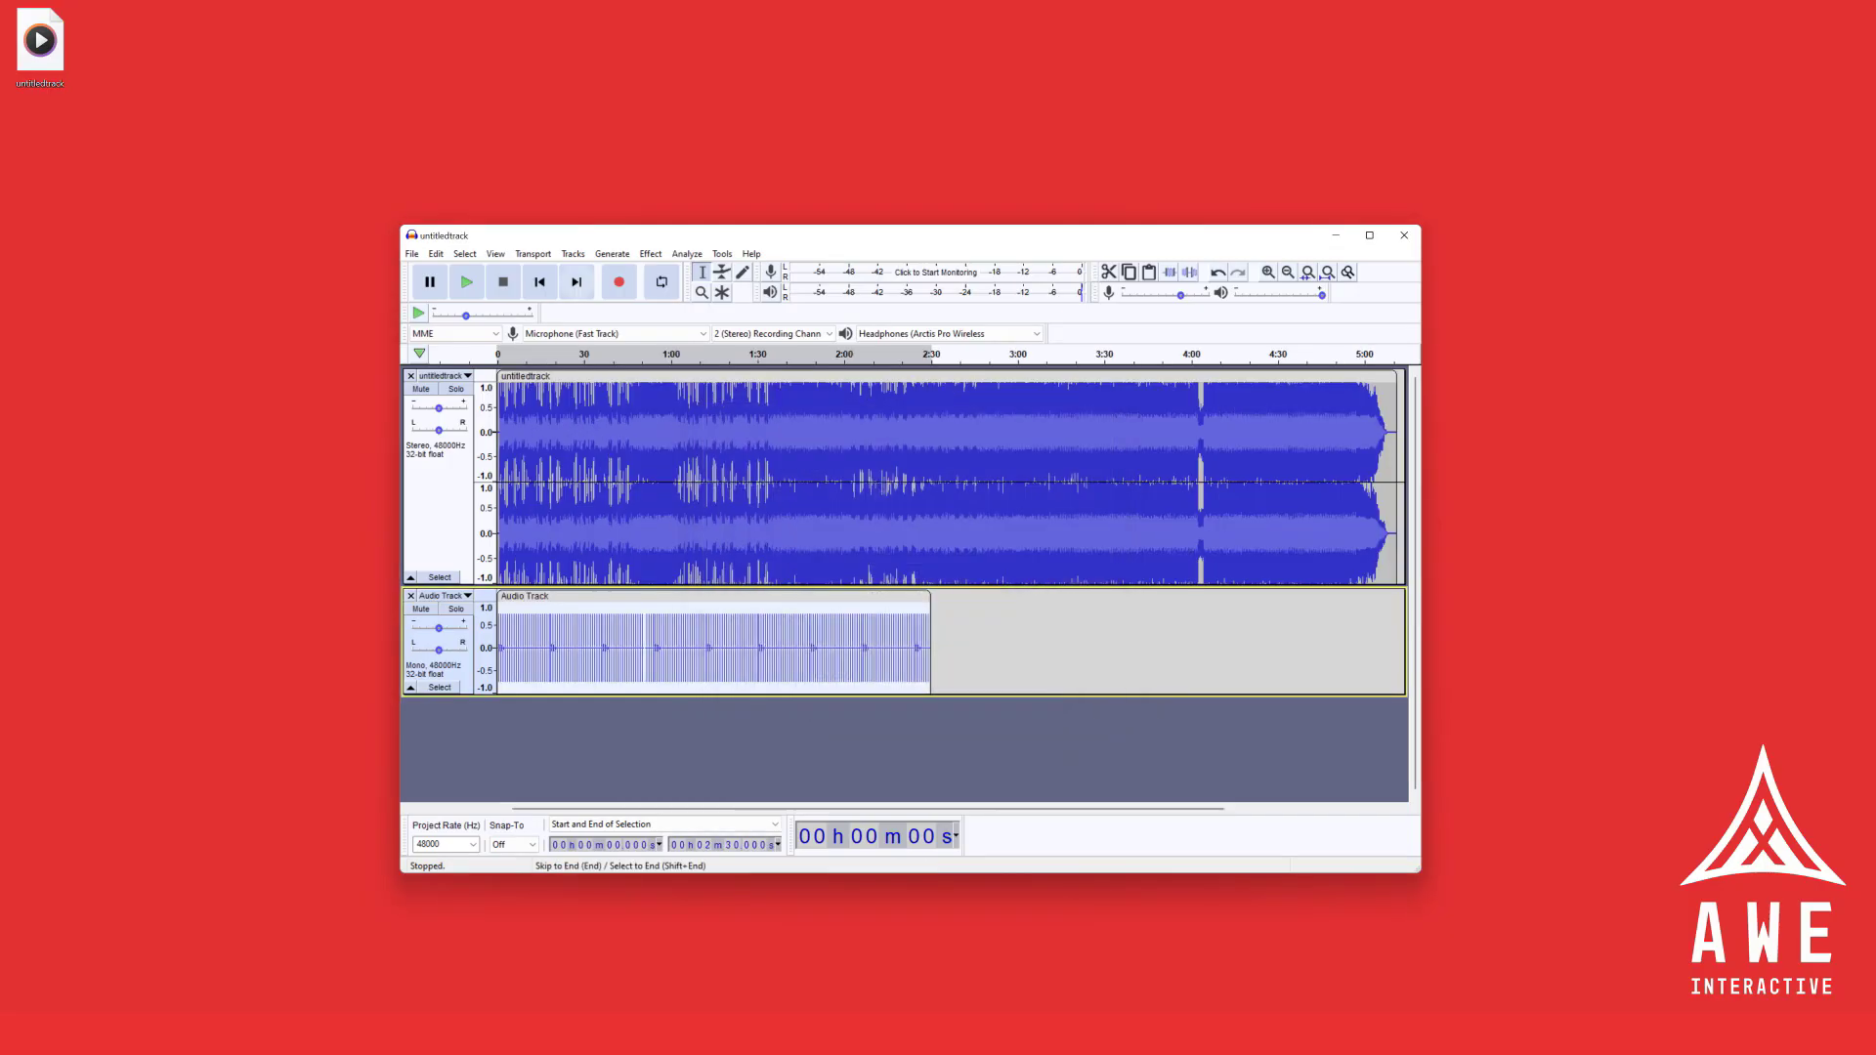
Raise the metronome track's gain slightly and play both tracks from the start to compare their timing.
left_click(499, 645)
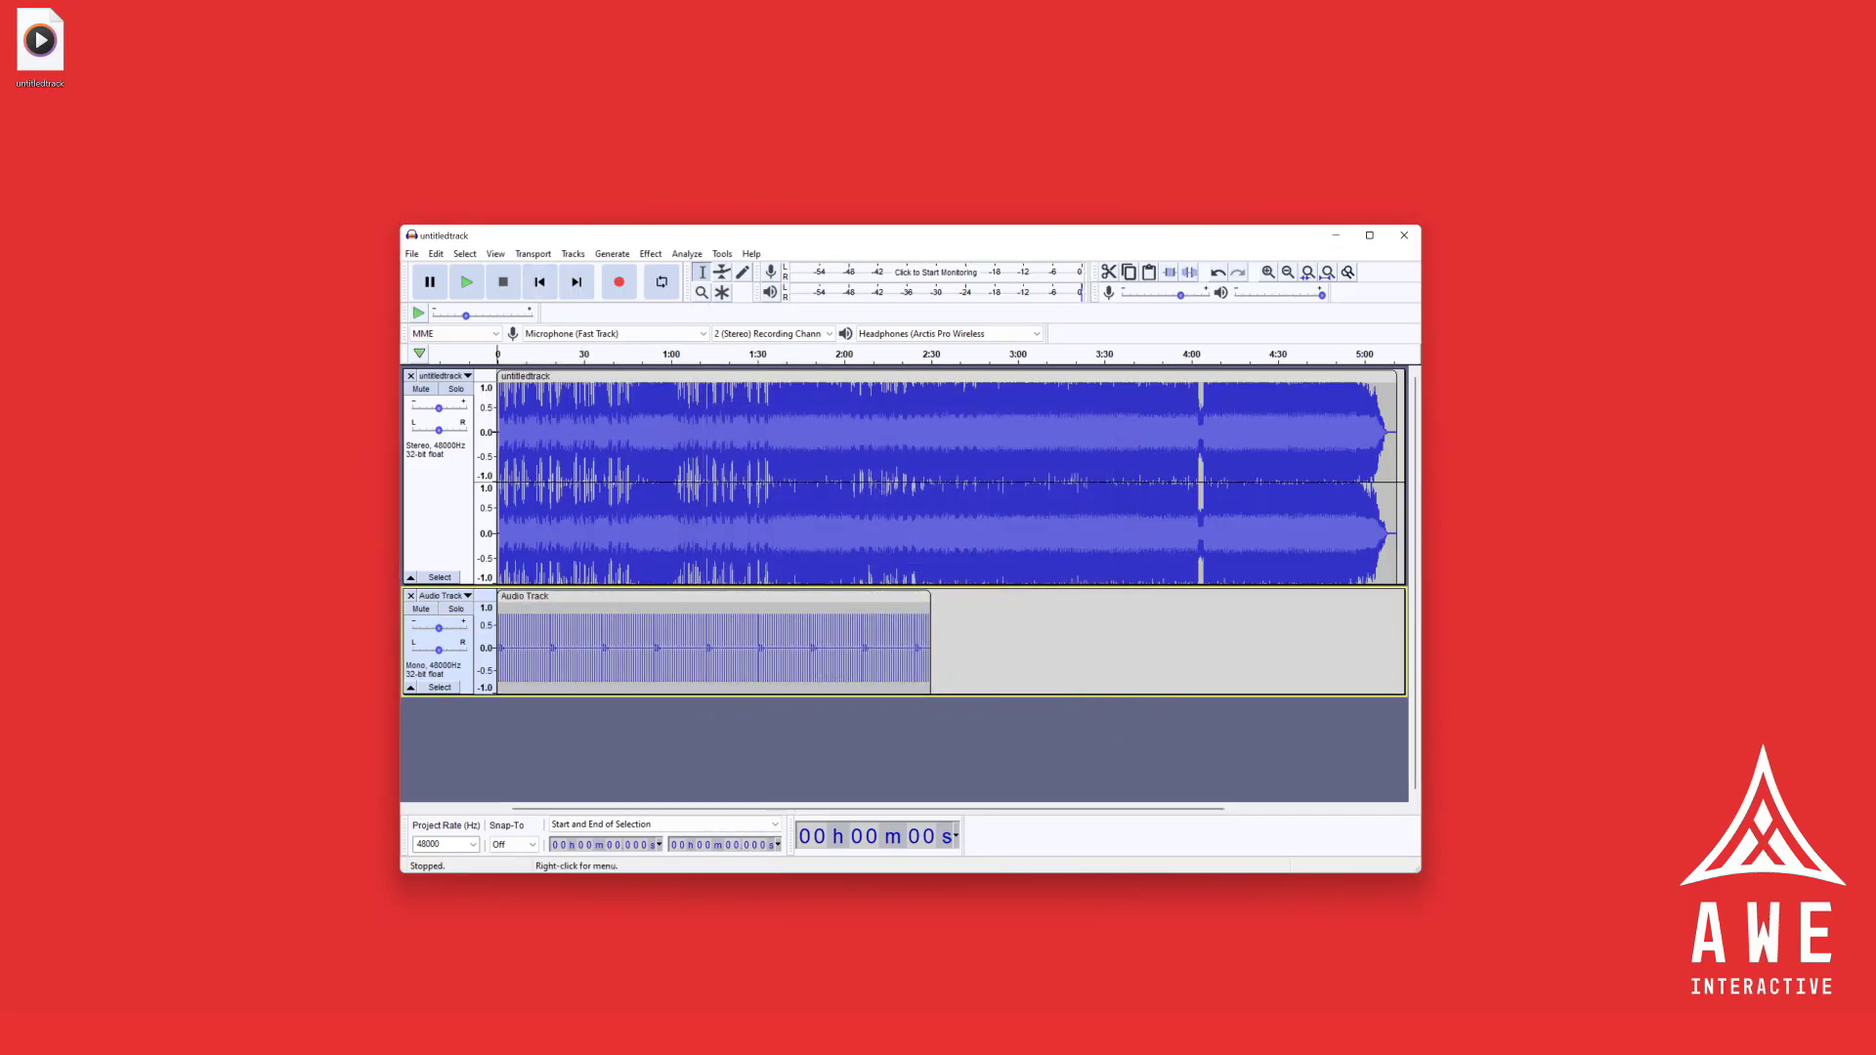
left_click(439, 578)
left_click(440, 687)
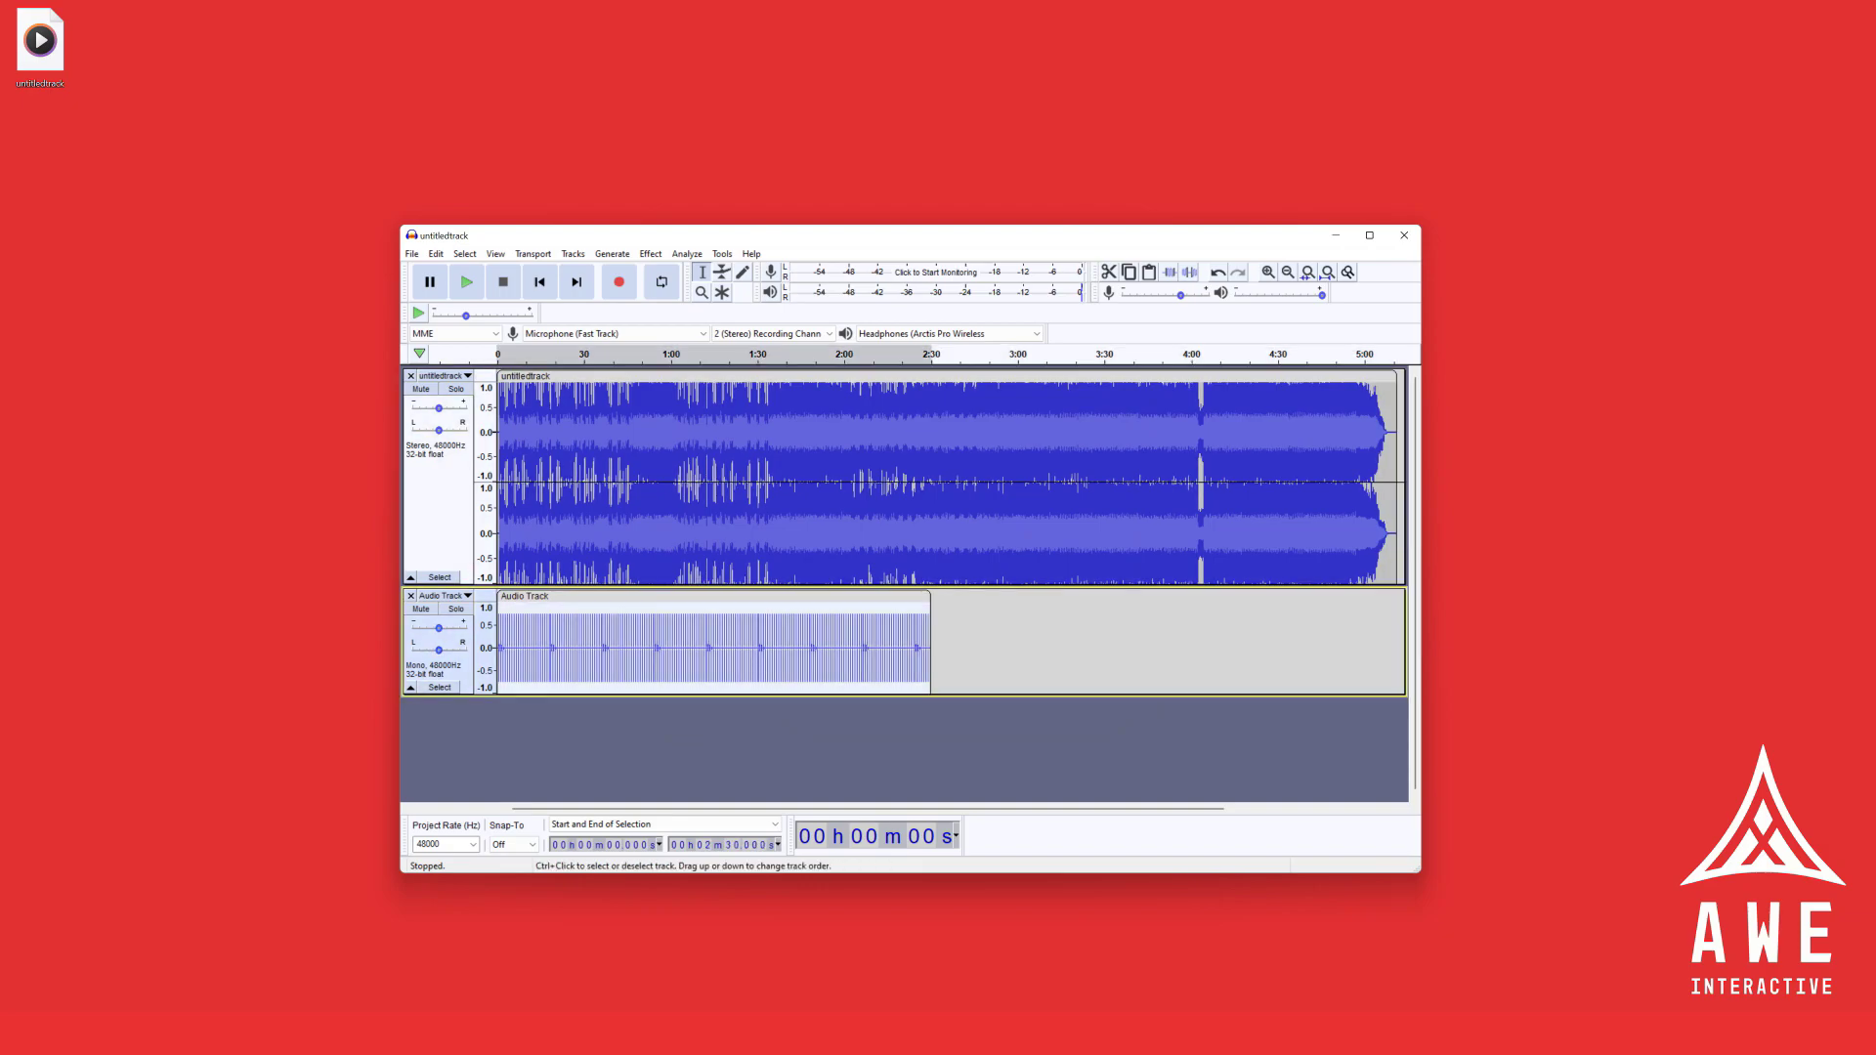
scroll(578, 479, "up", 5, "ctrl")
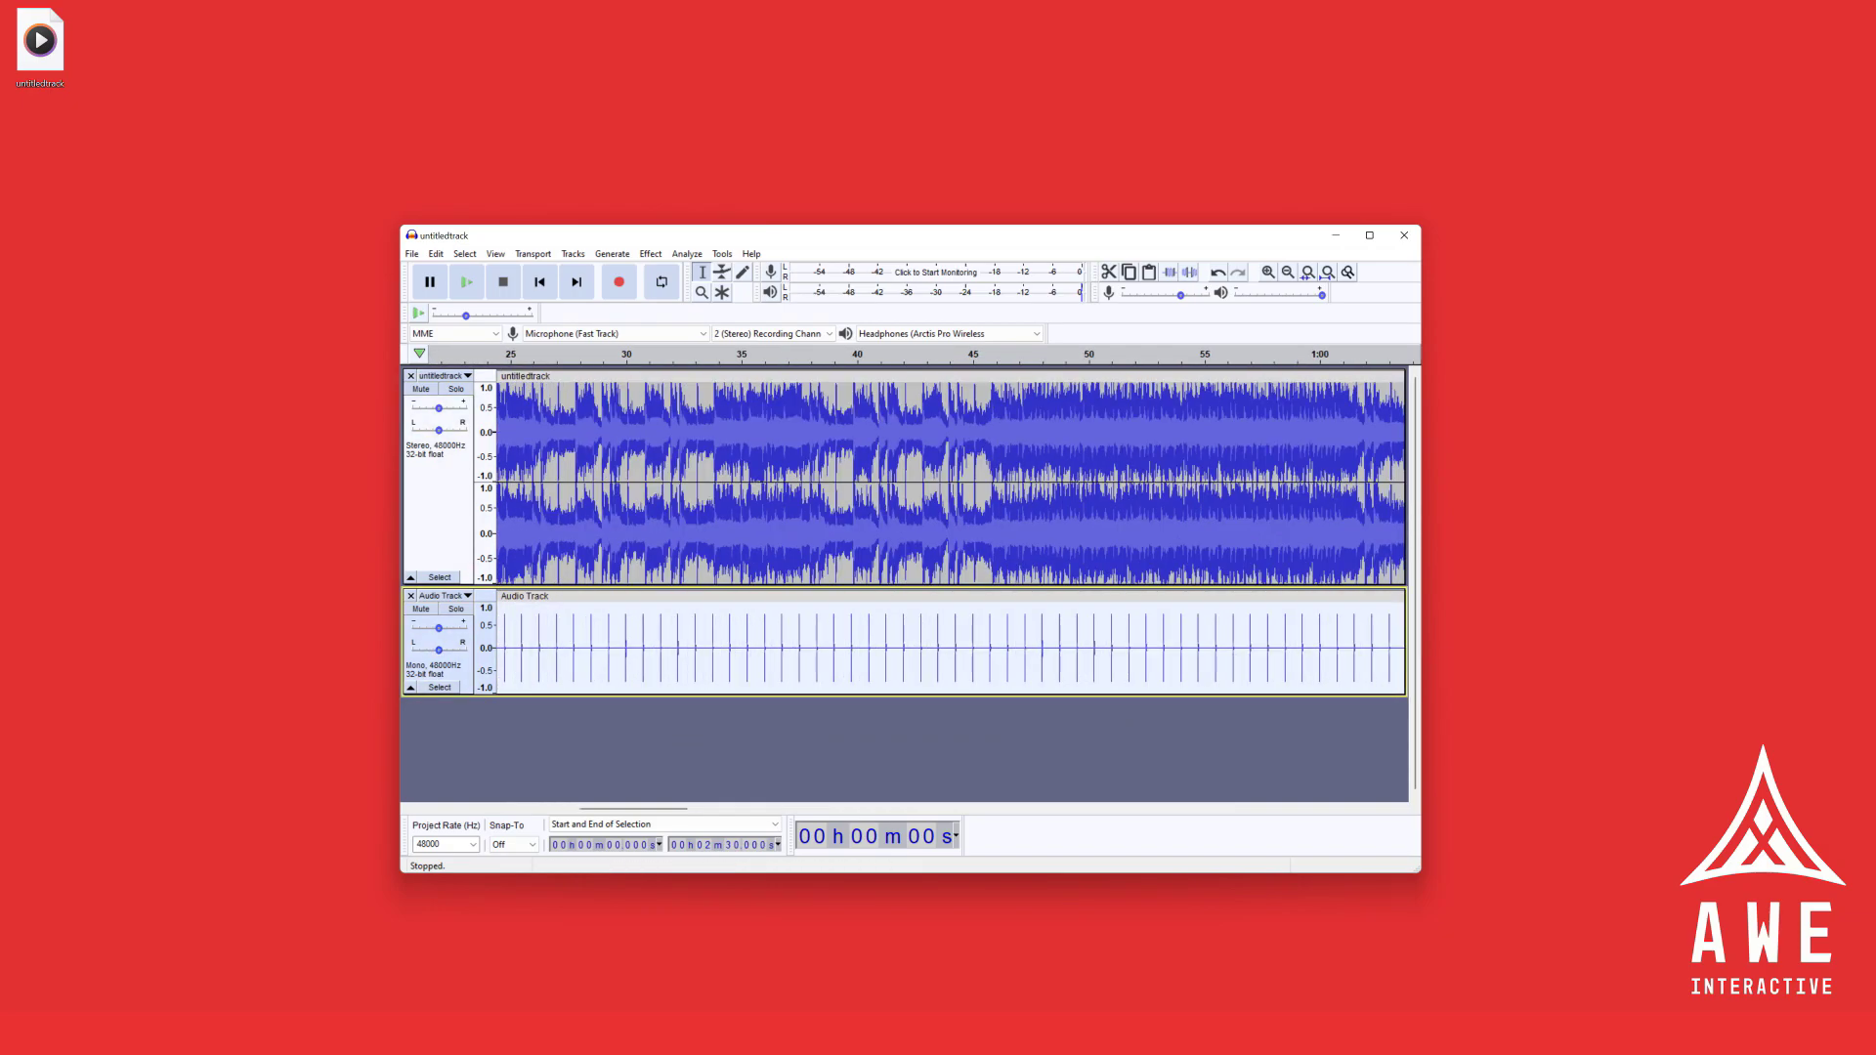
left_click(539, 282)
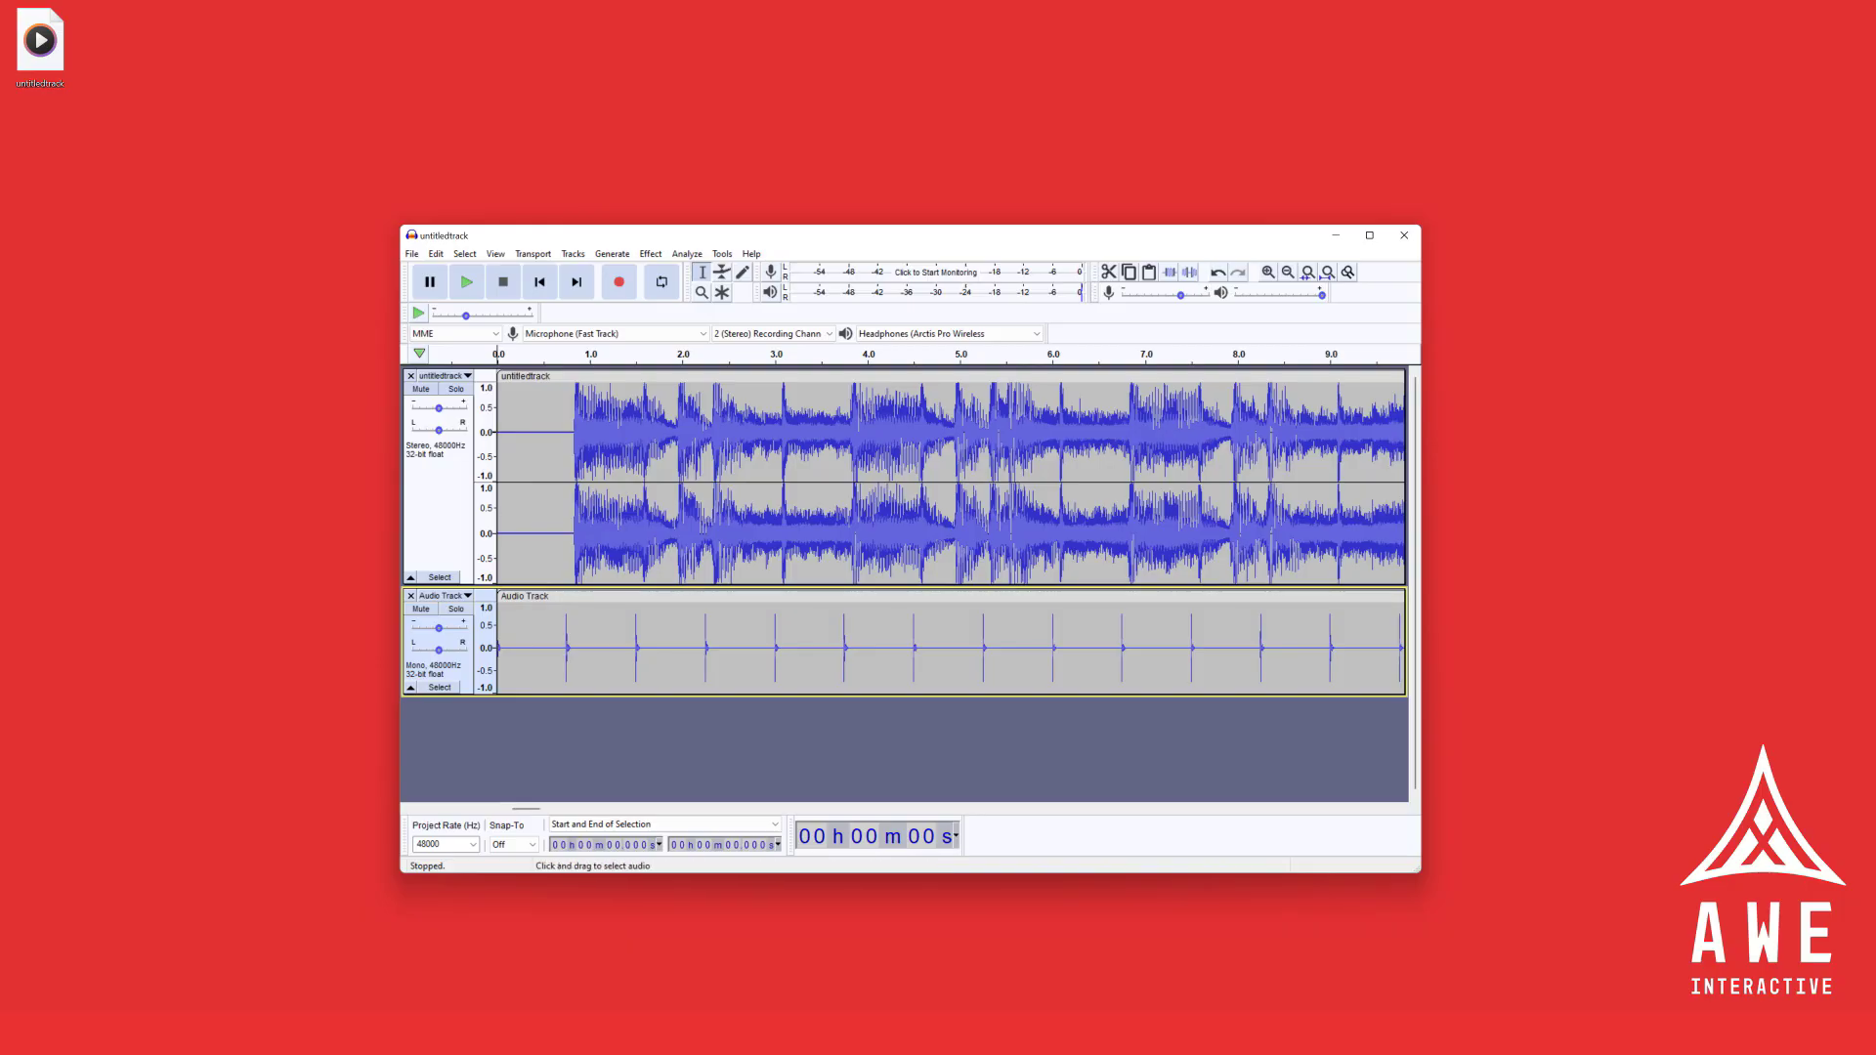
left_click_drag(439, 627, 448, 628)
key("space")
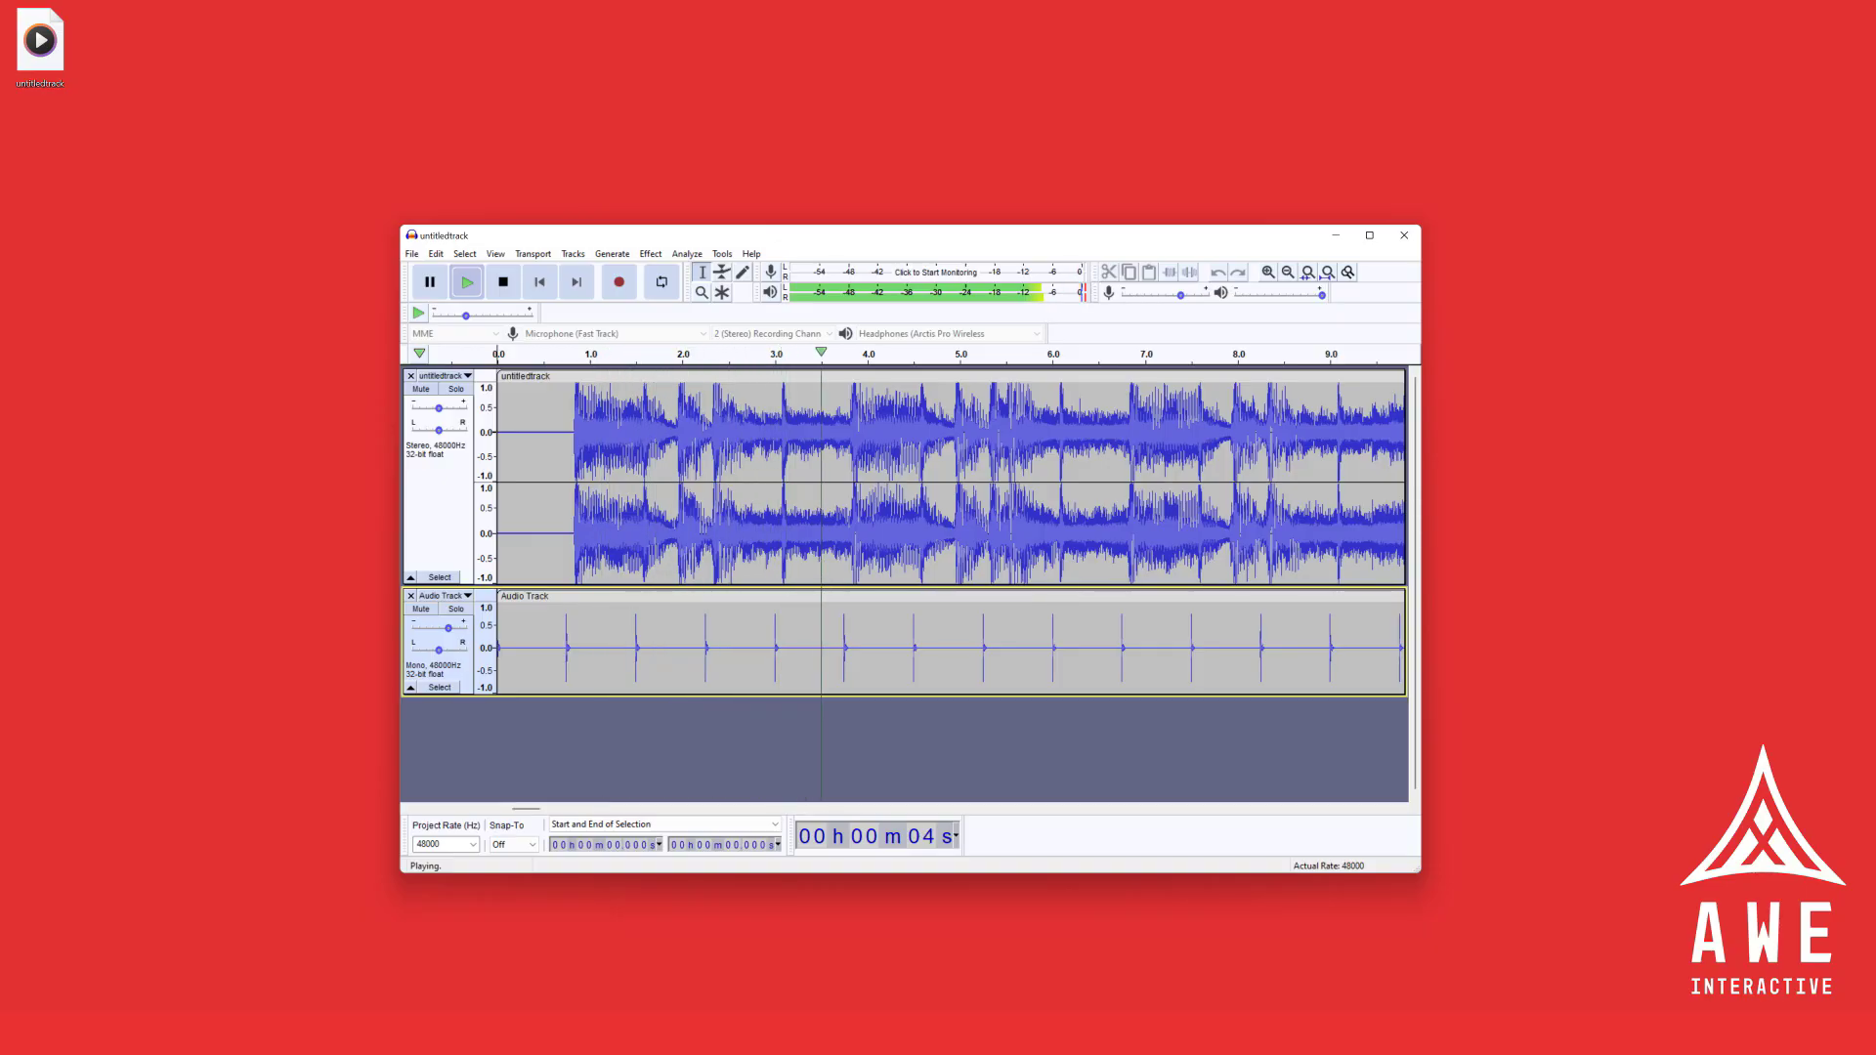
key("space")
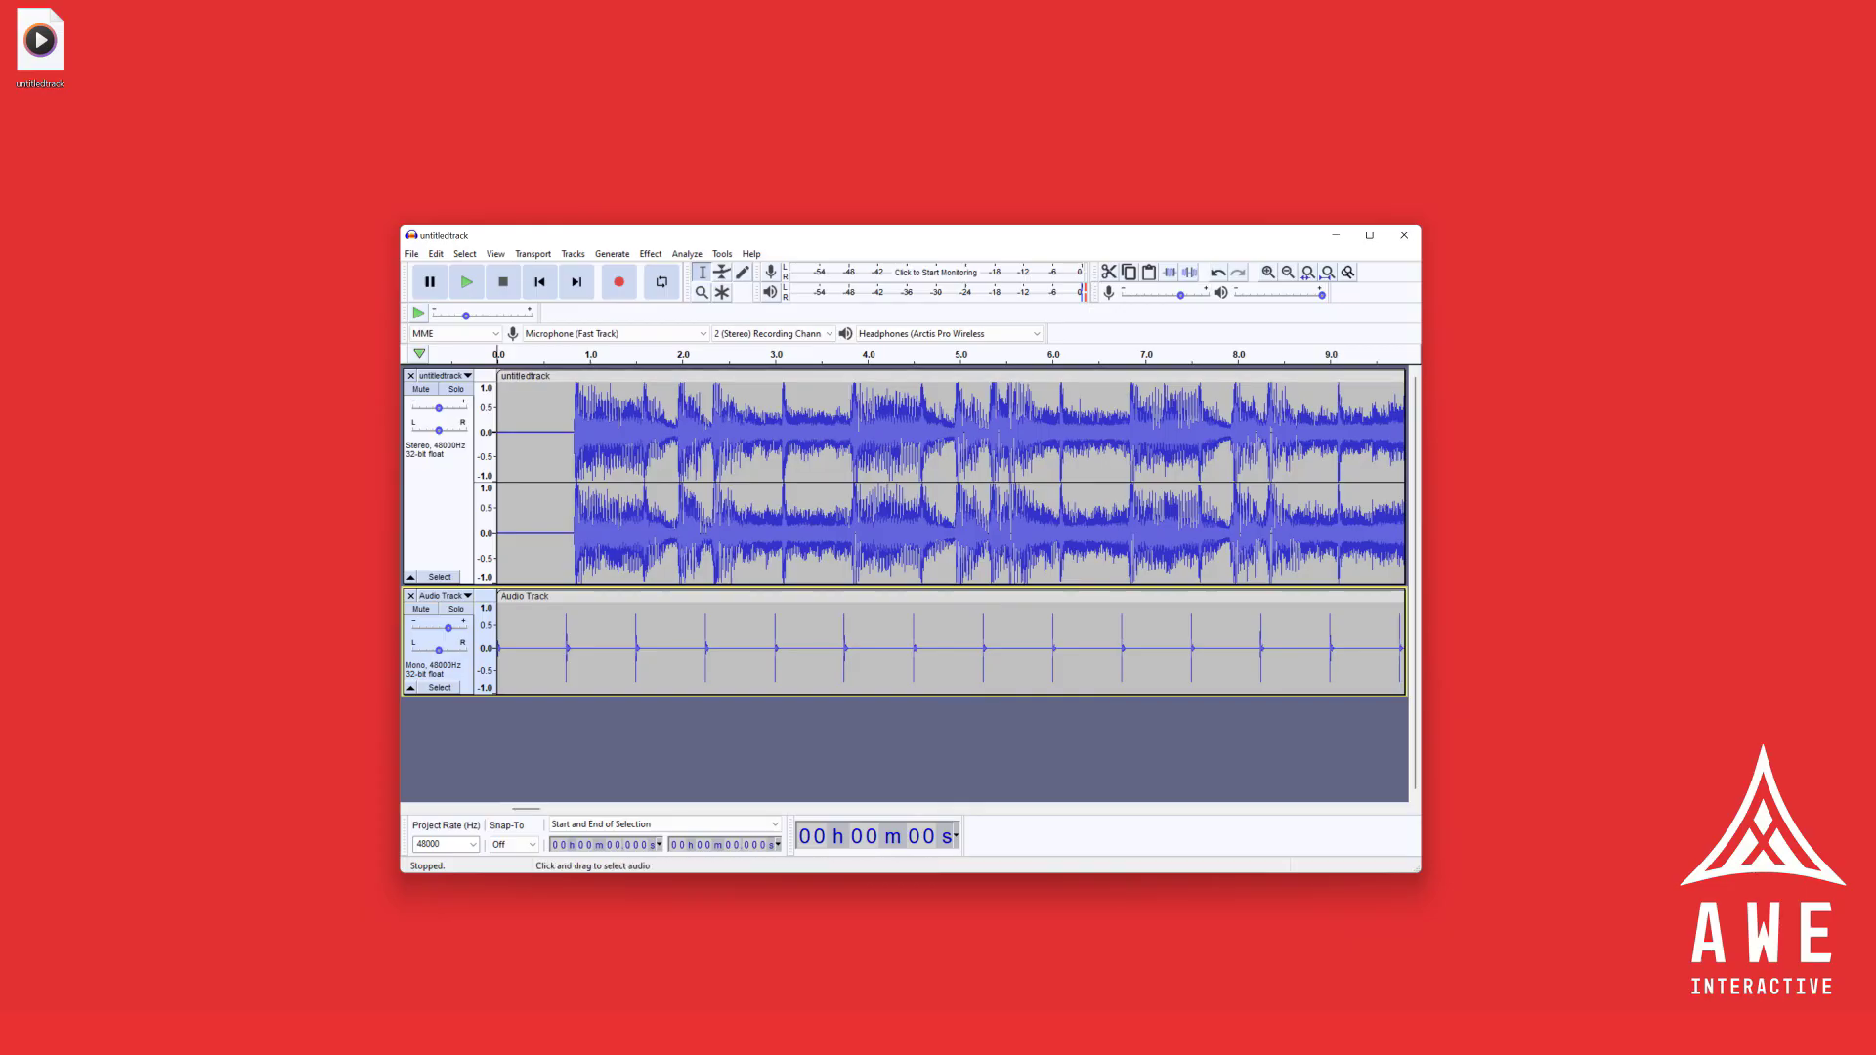
Shift the music clip earlier so its first beat aligns with the metronome tick at about 0.75 s.
key("ctrl+1")
key("ctrl+1")
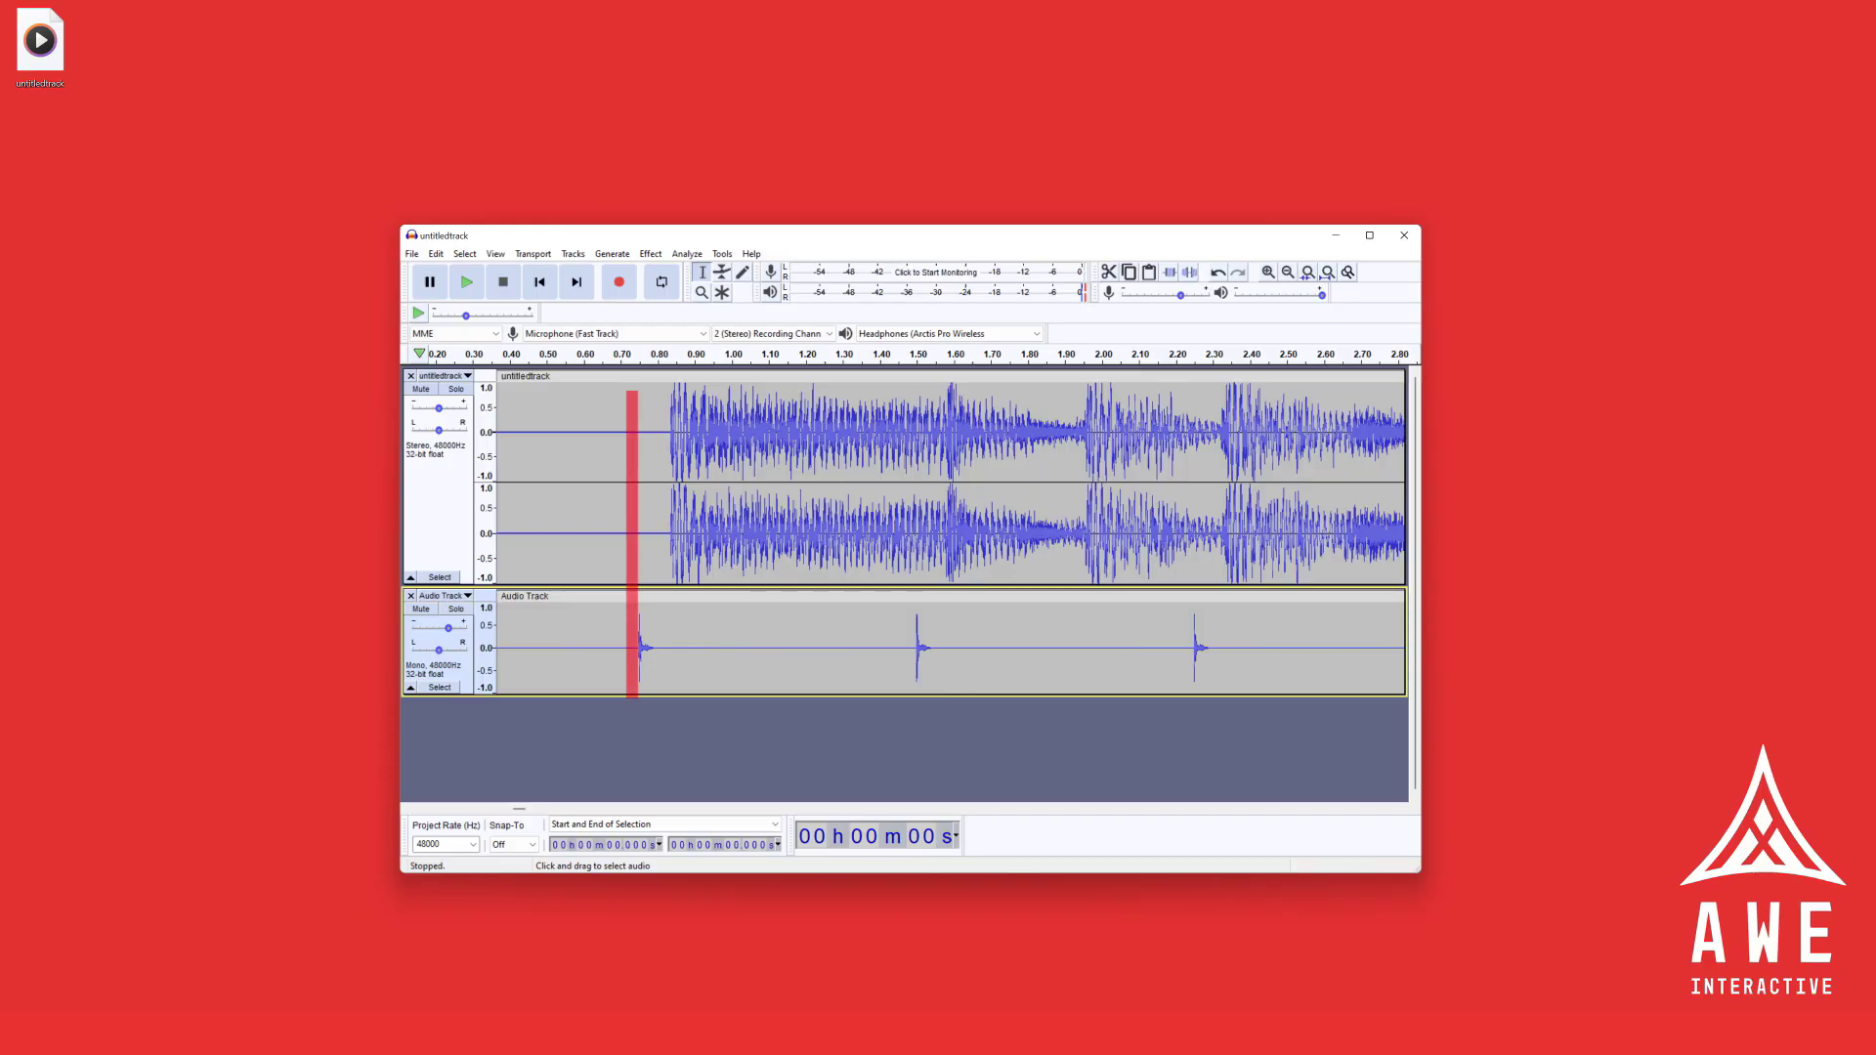
left_click_drag(782, 376, 750, 376)
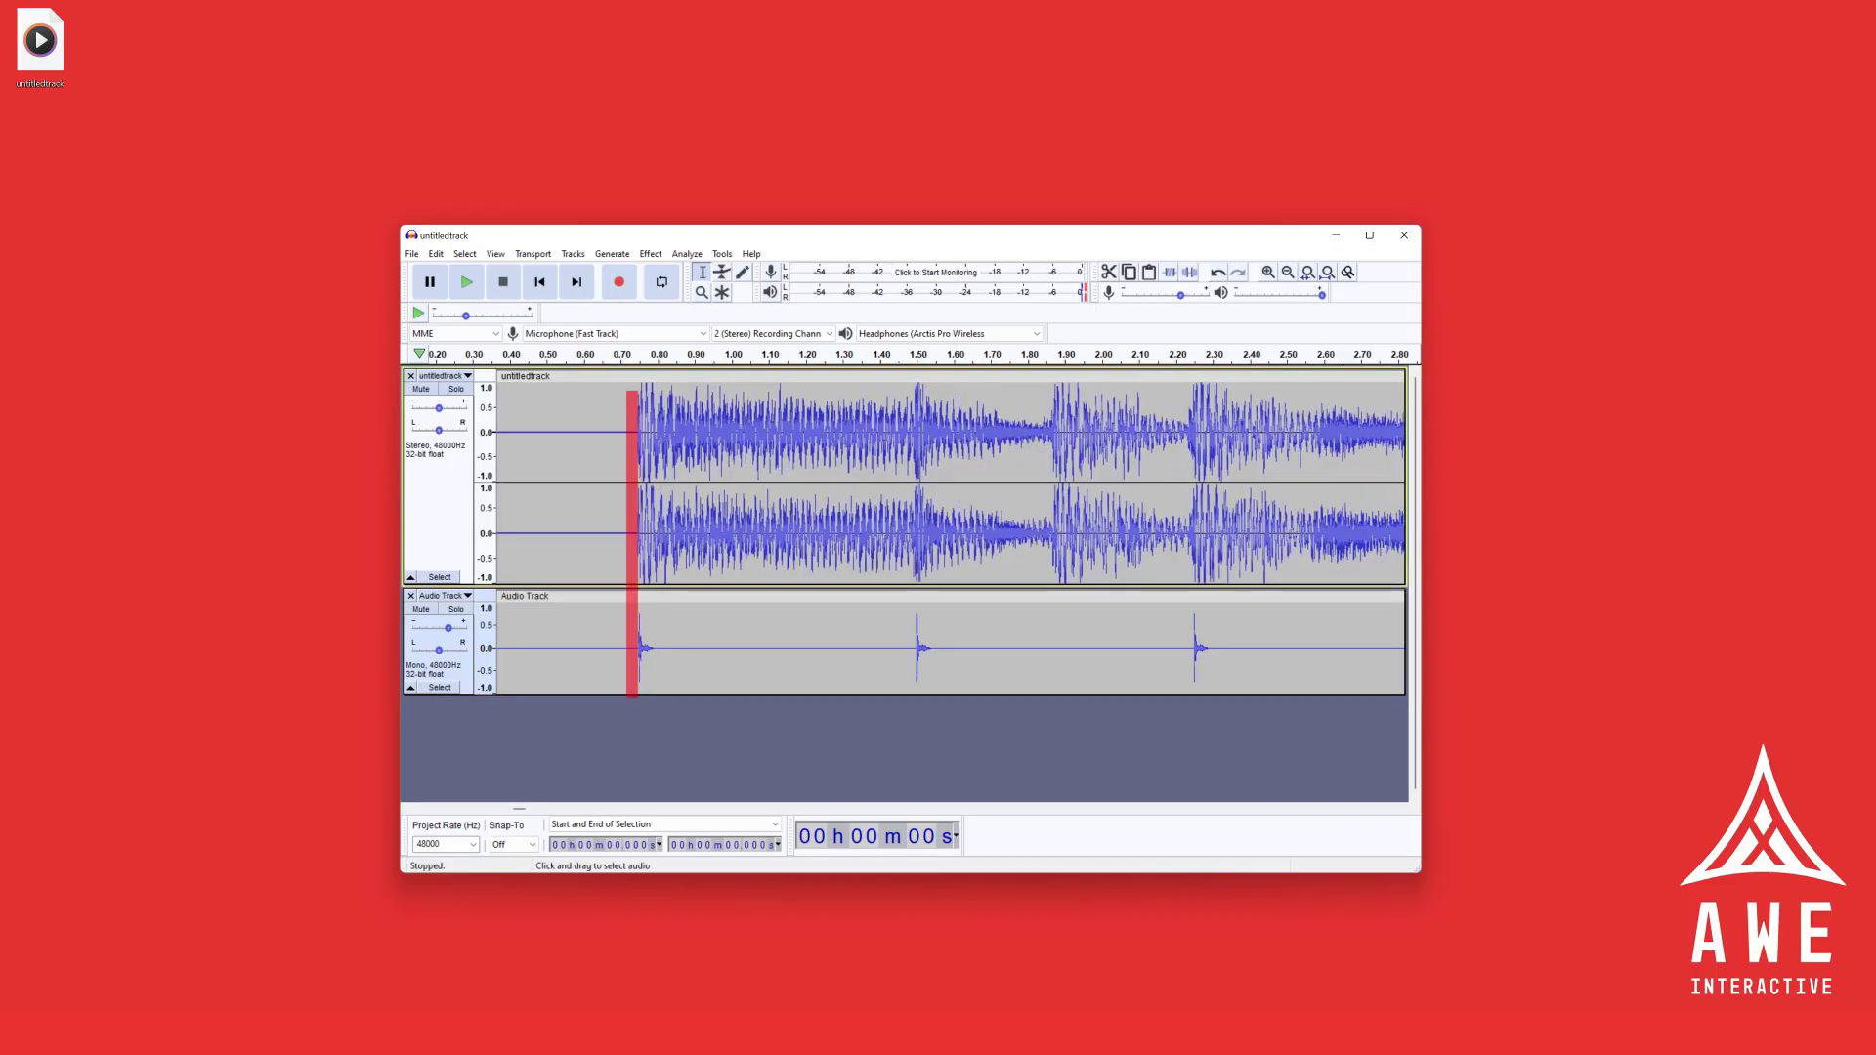
Play the aligned music and metronome from the start to check that they stay in time.
scroll(750, 483, "left", 3)
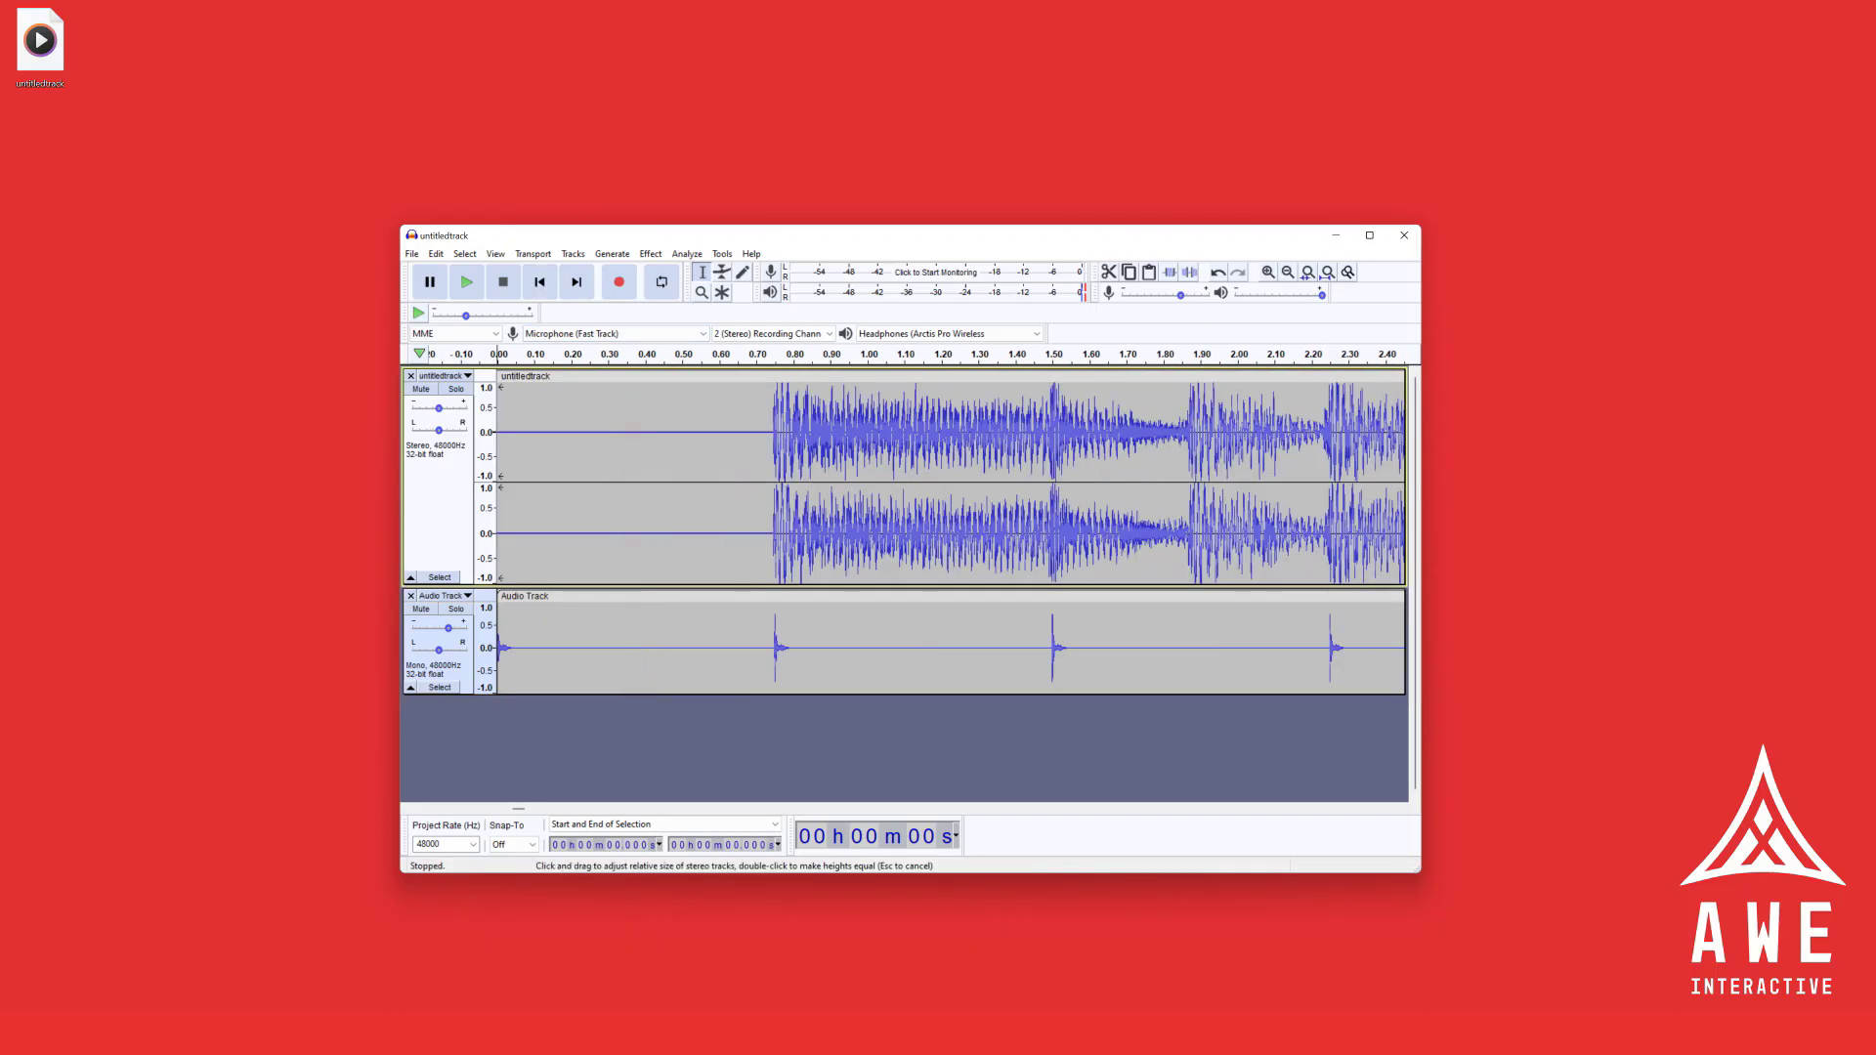
key("space")
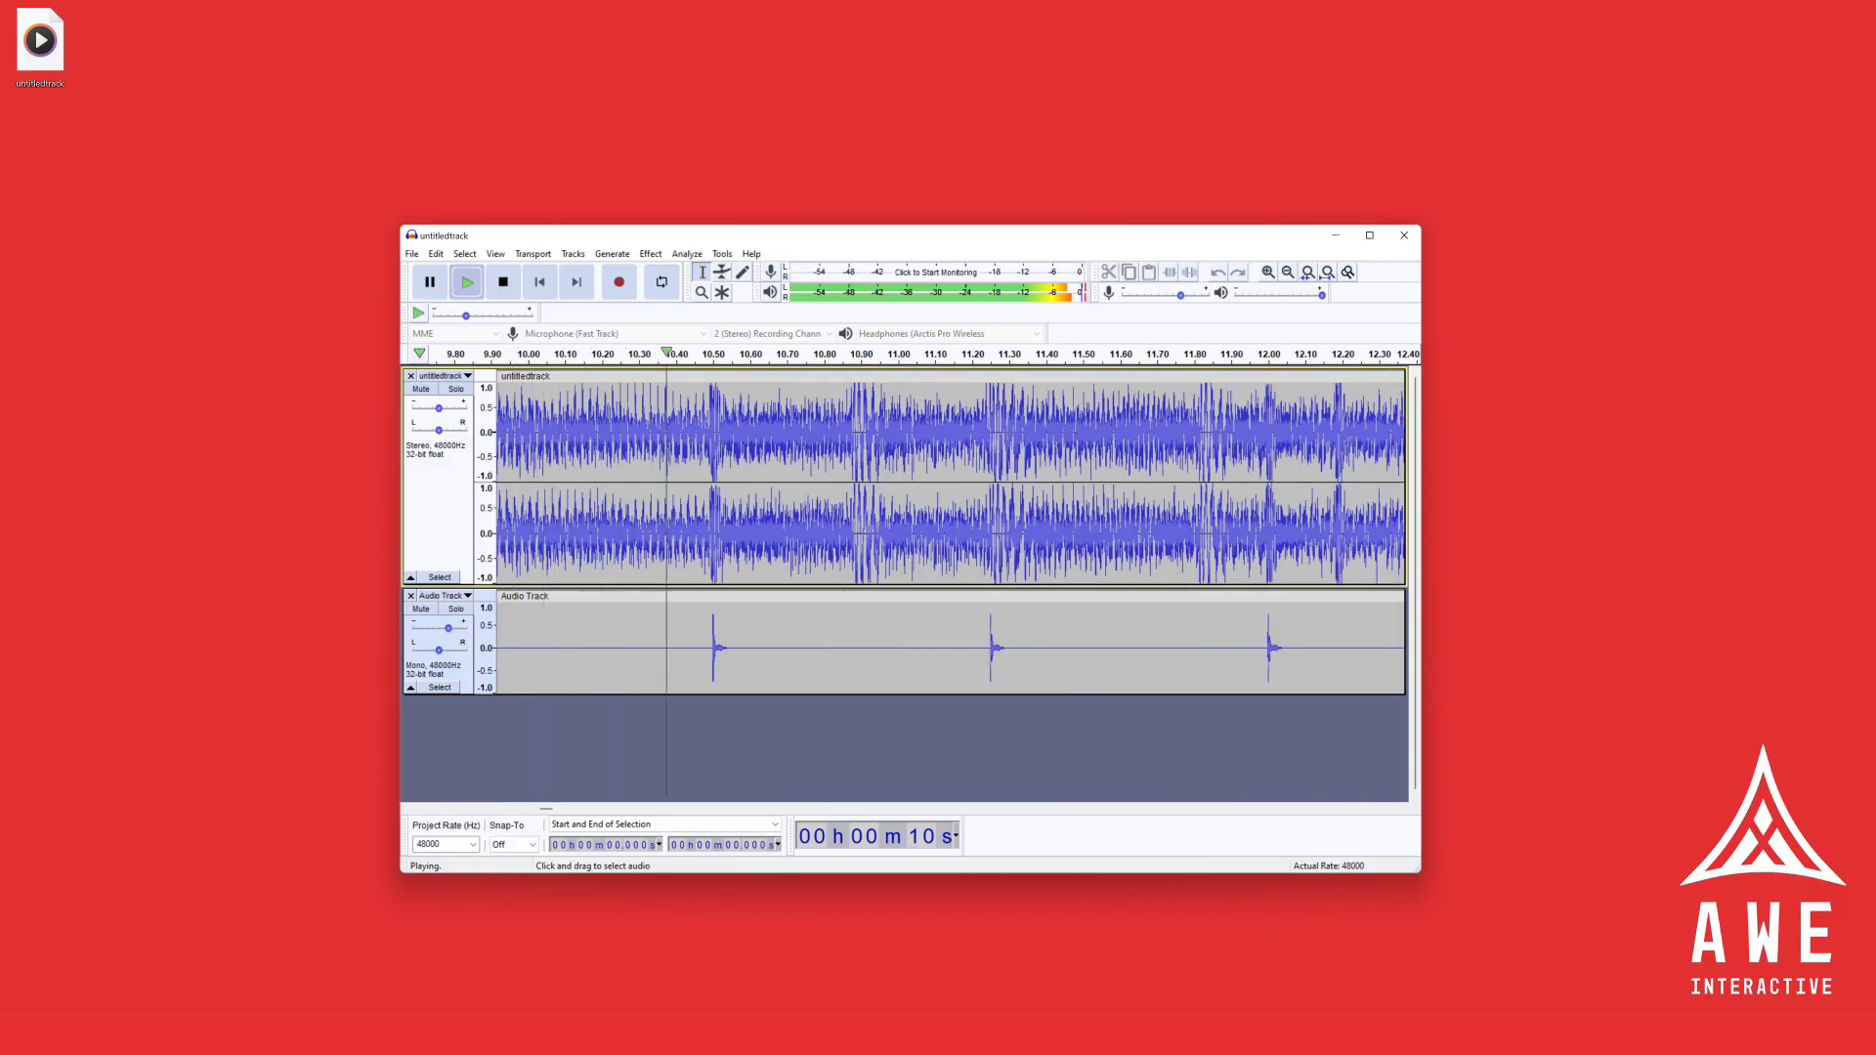
key("space")
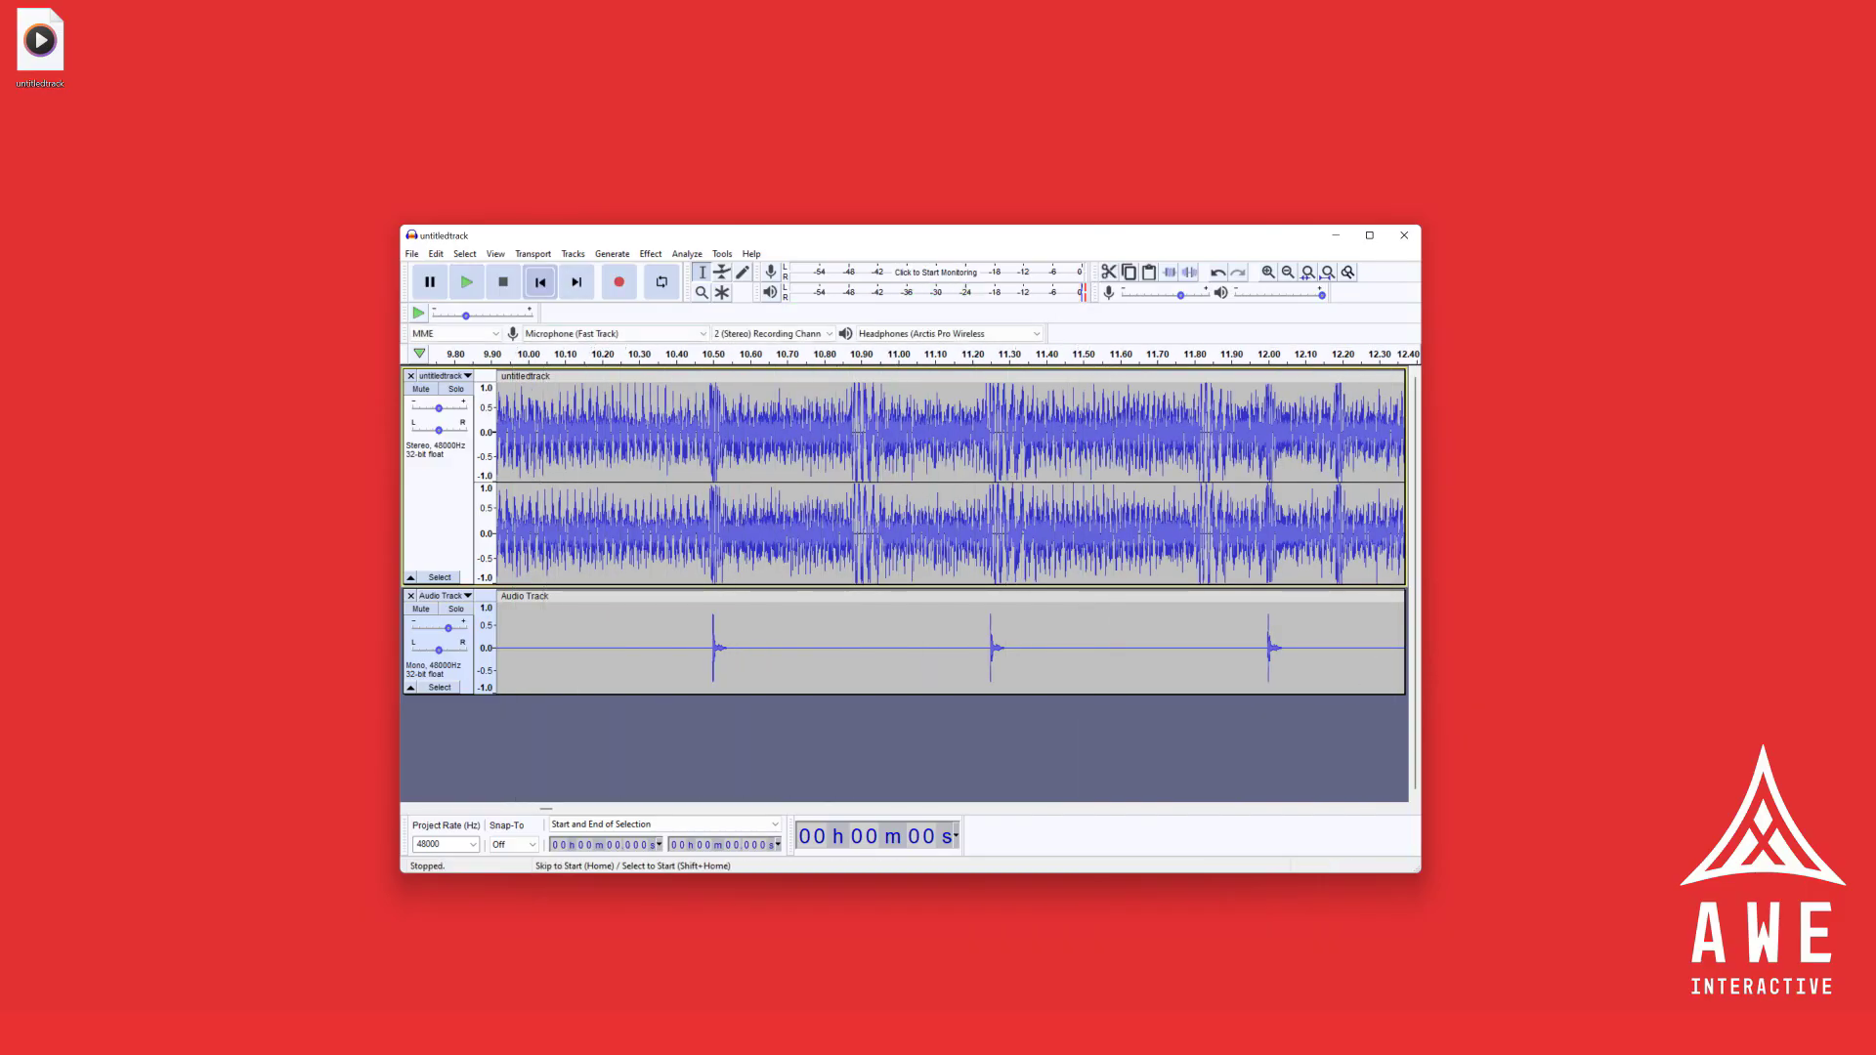
left_click(540, 281)
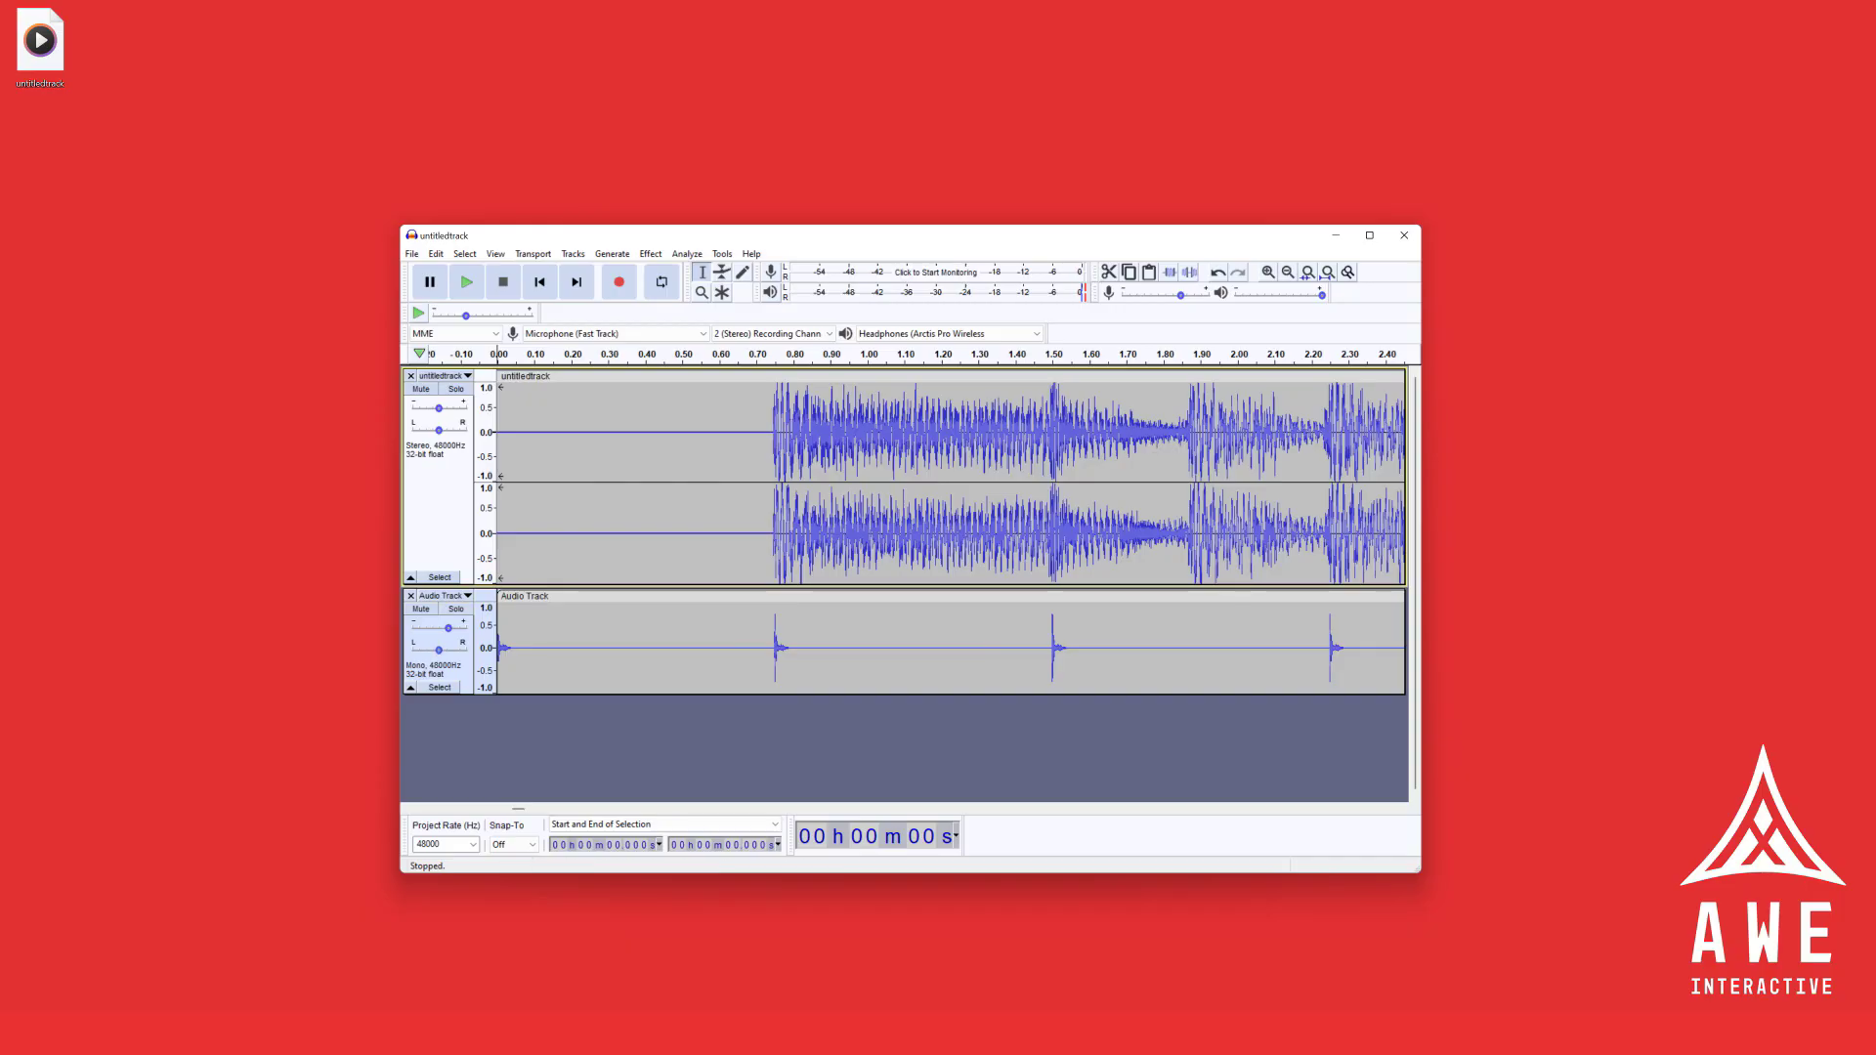
Generate a rhythm track at 81 bpm with 200 bars in the empty mono track.
key("ctrl+3")
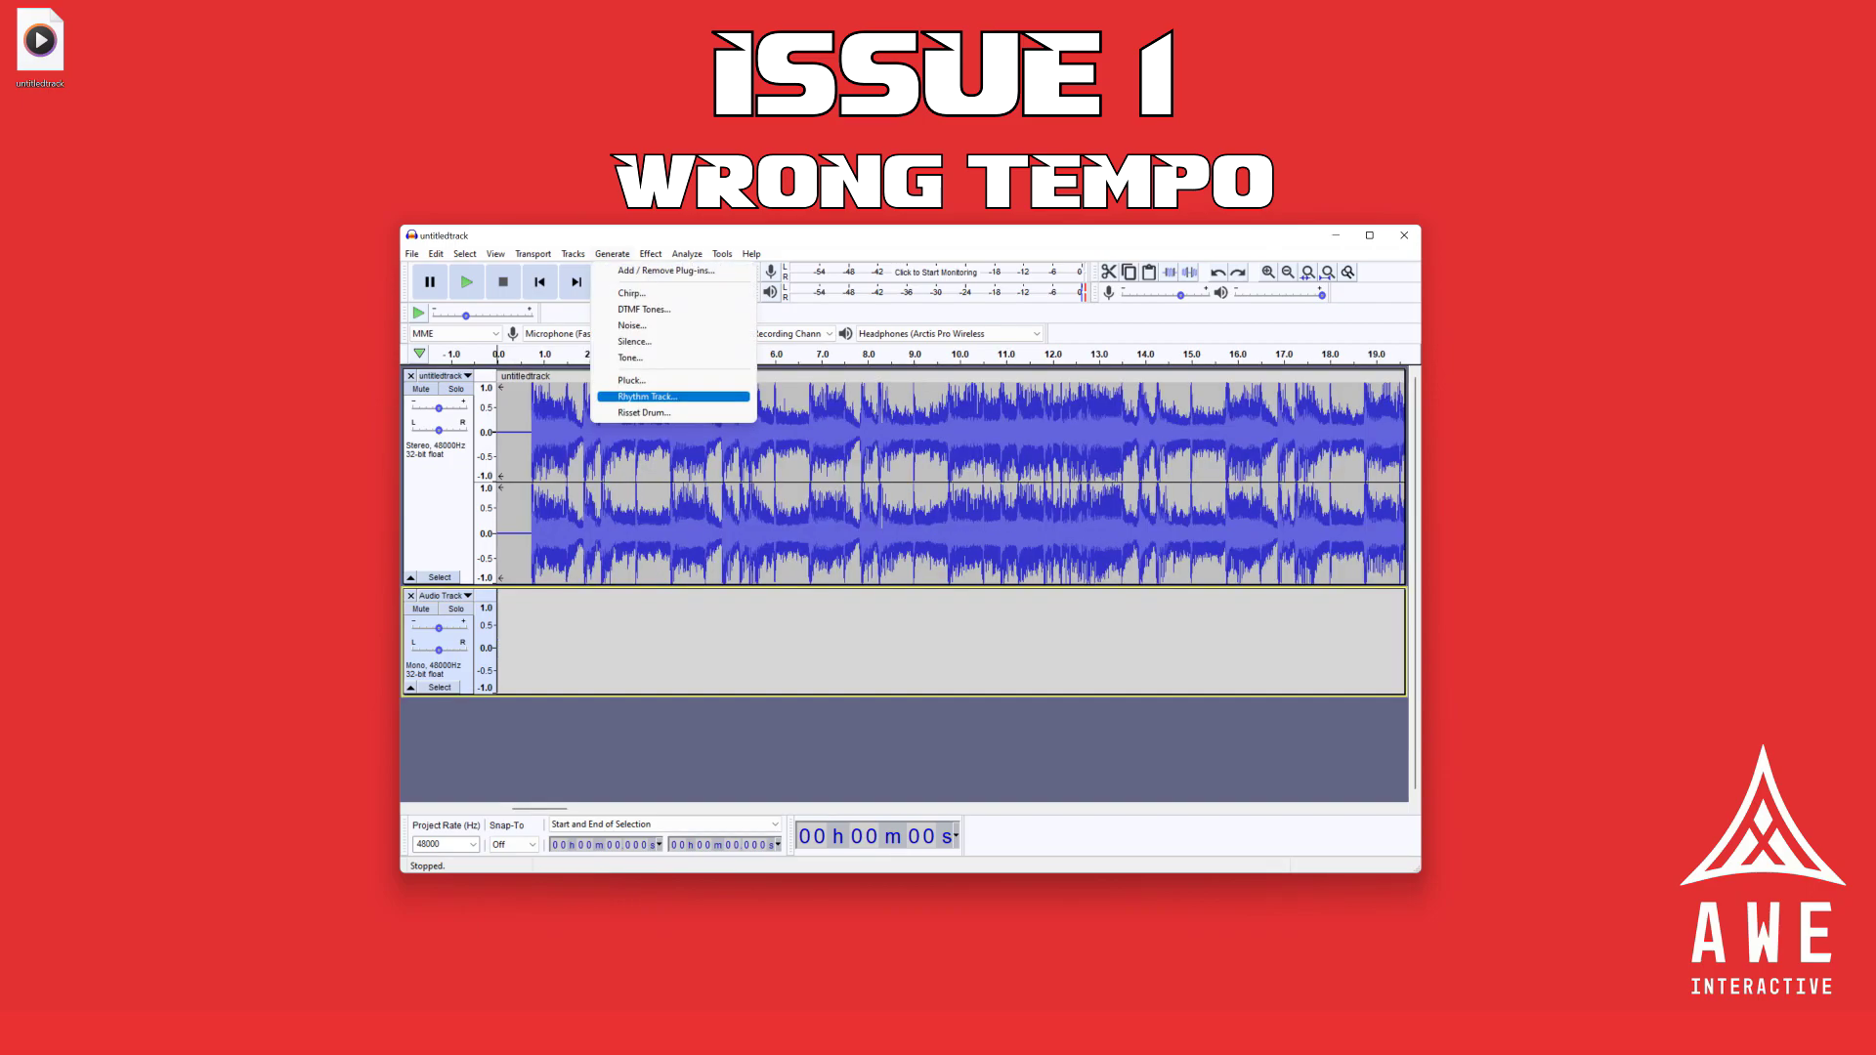
key("Return")
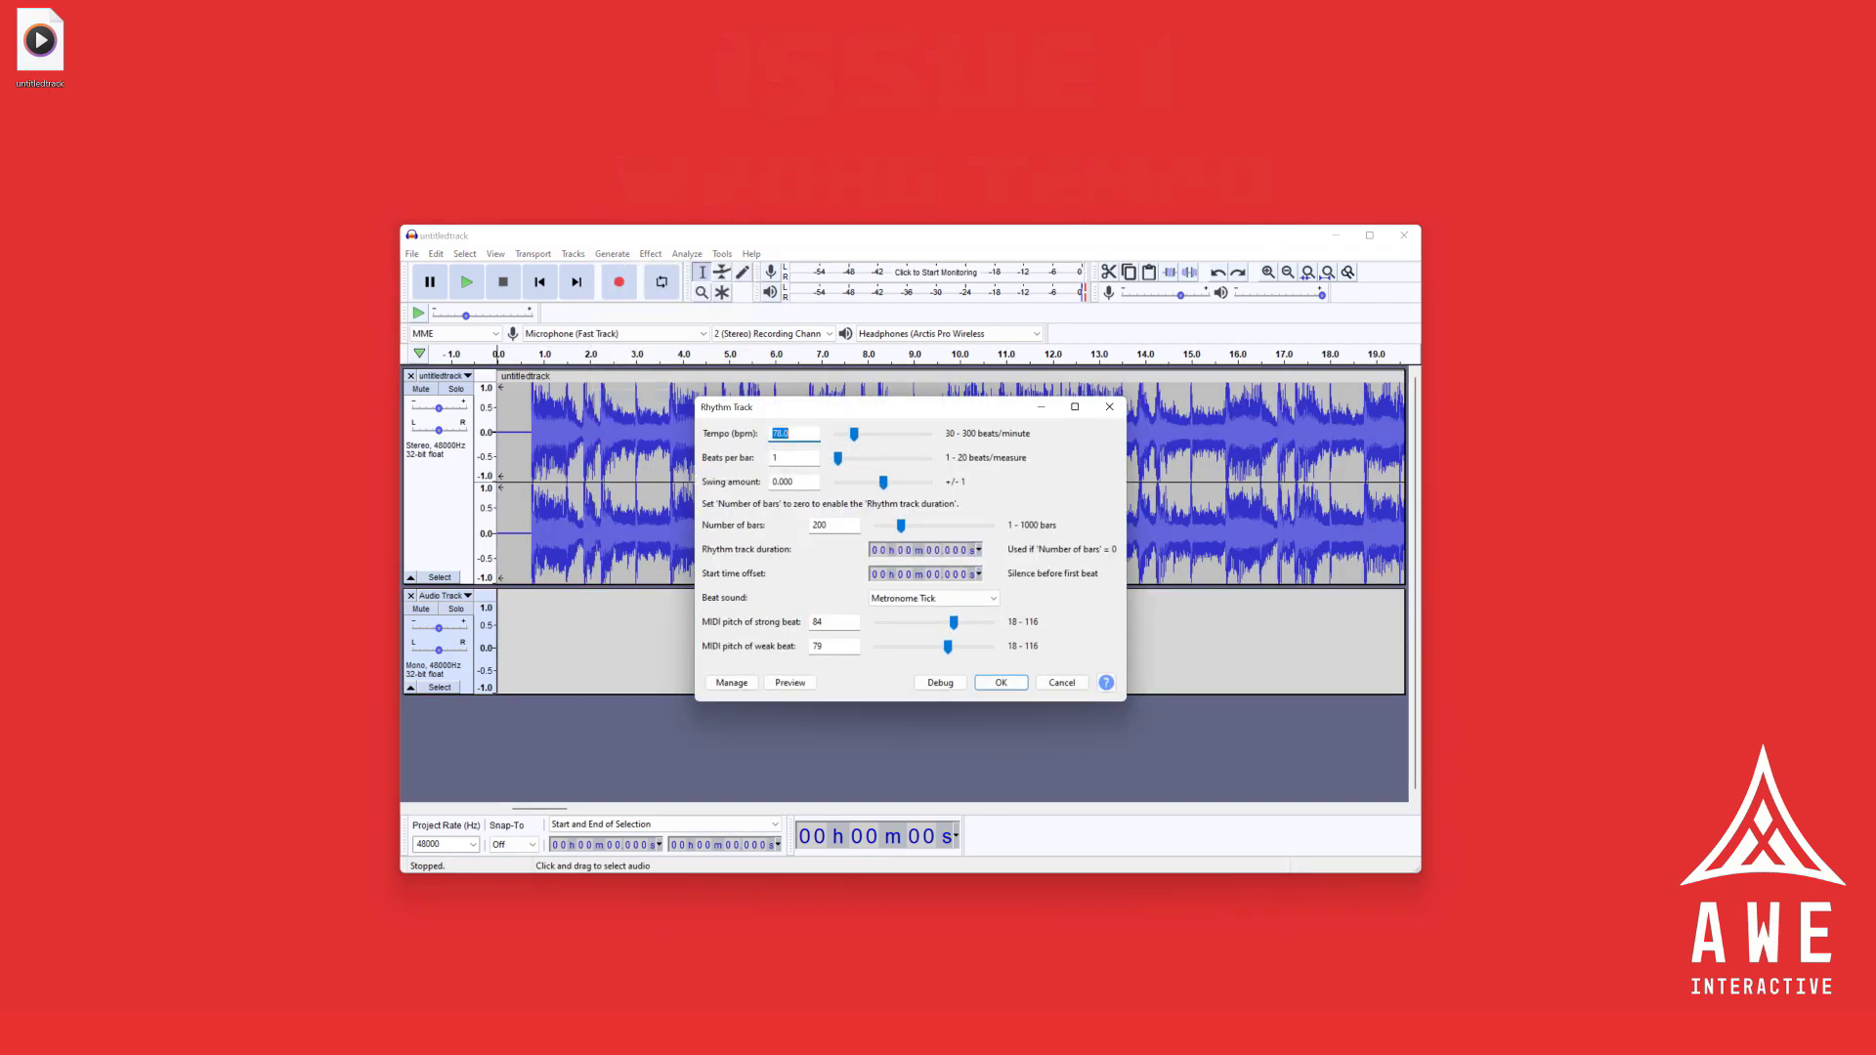
type("81")
left_click(1001, 682)
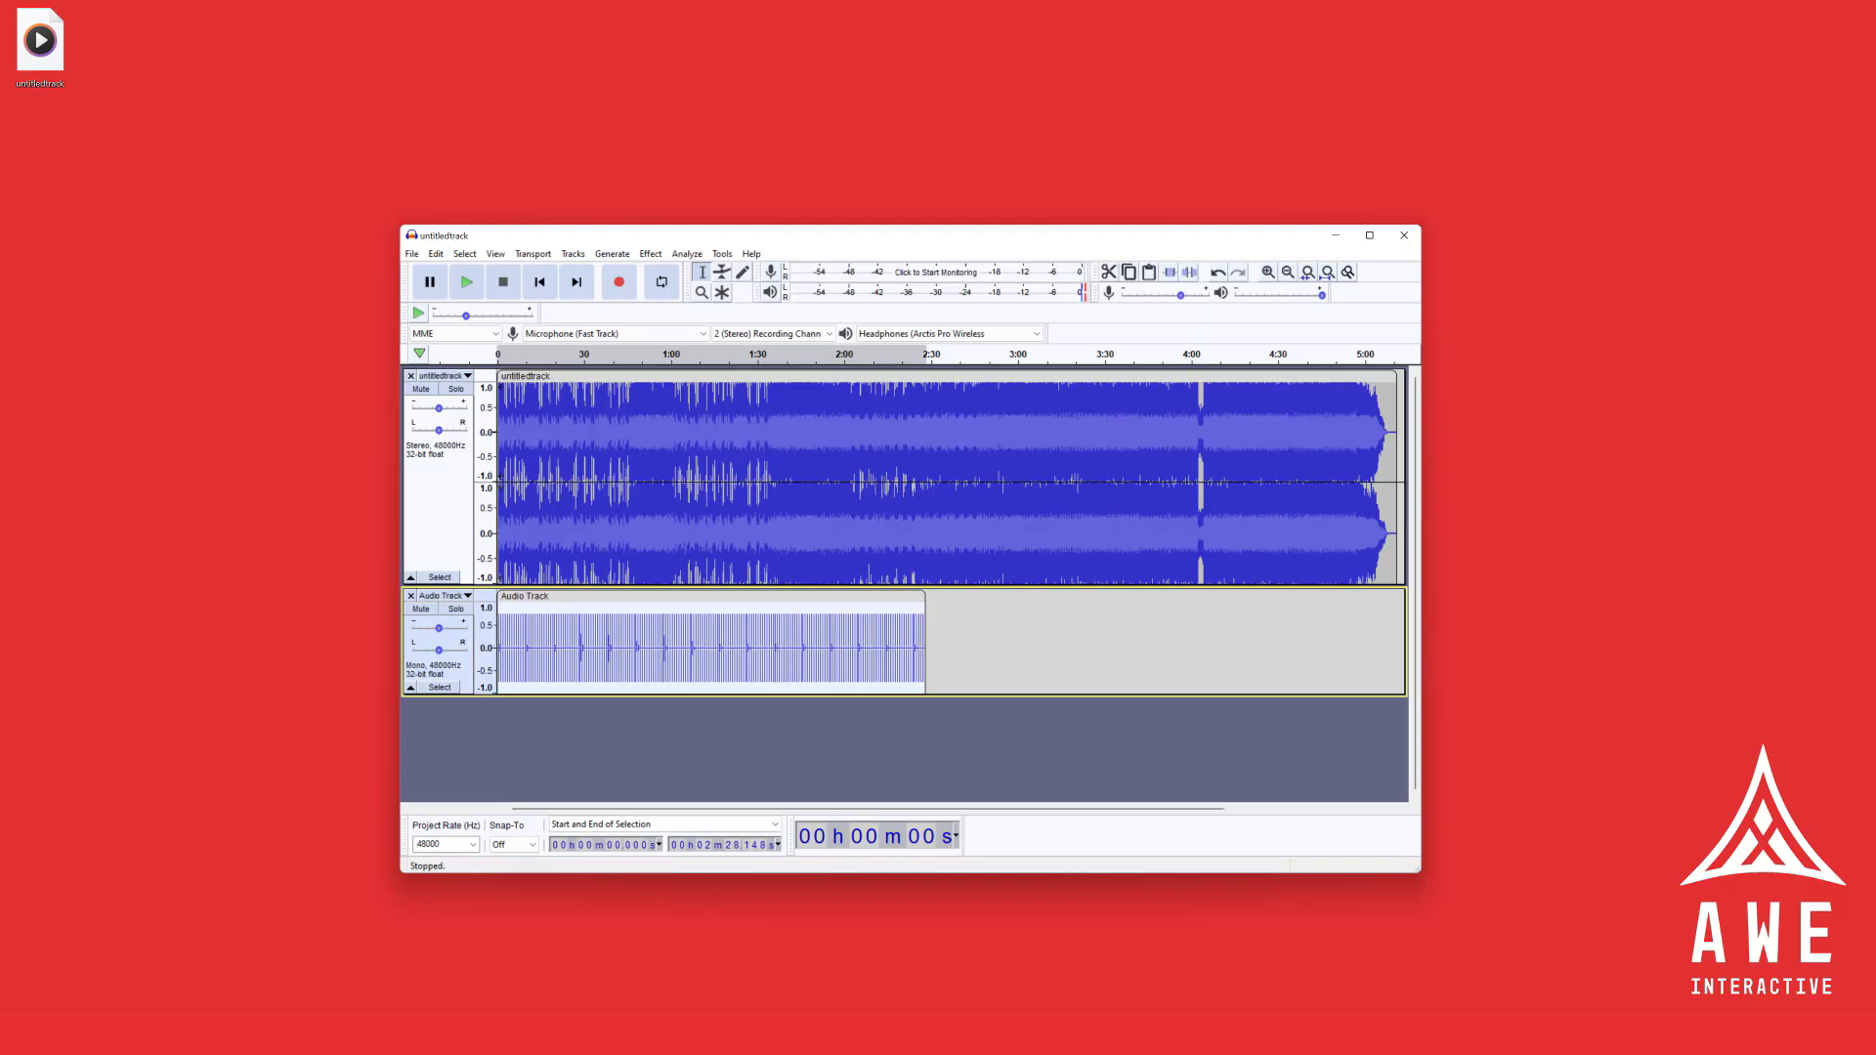
Nudge the music clip slightly earlier so its first beat matches the 81 bpm tick at about 0.74 s.
key("ctrl+1")
key("ctrl+1")
key("ctrl+1")
key("ctrl+1")
key("ctrl+1")
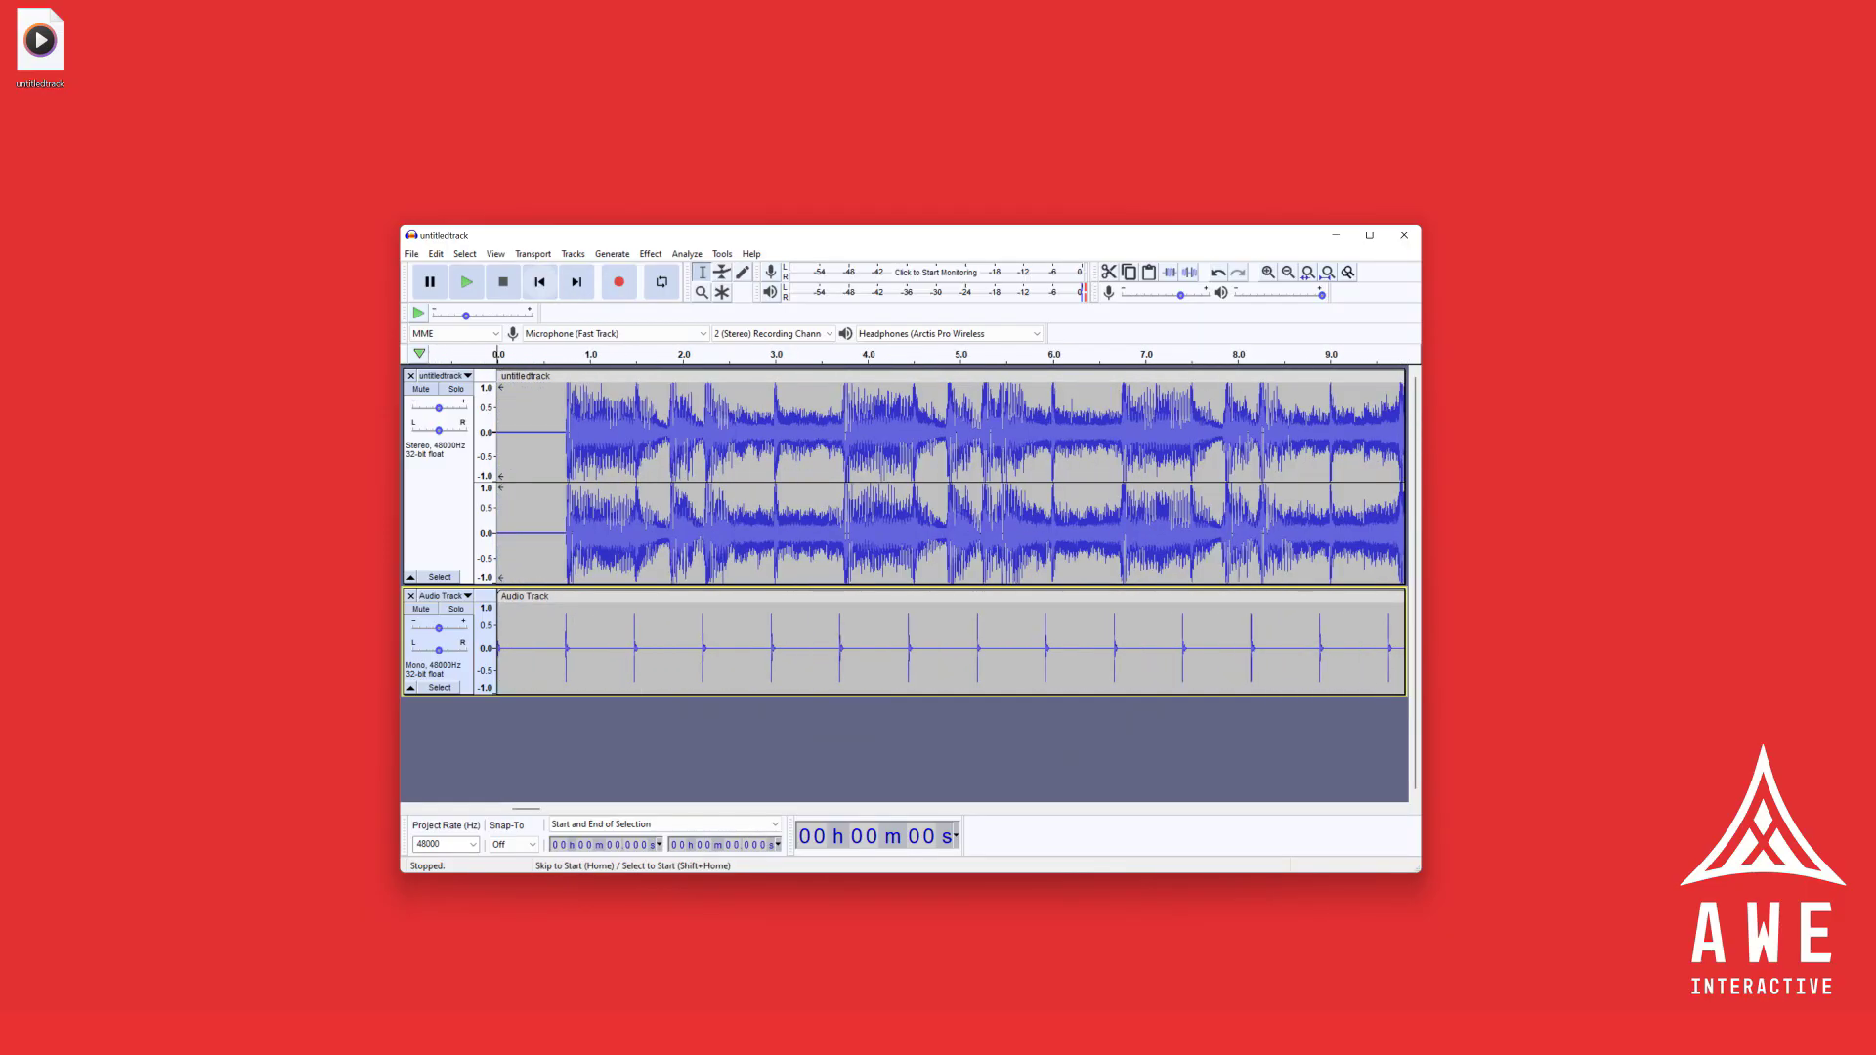
key("ctrl+1")
key("ctrl+1")
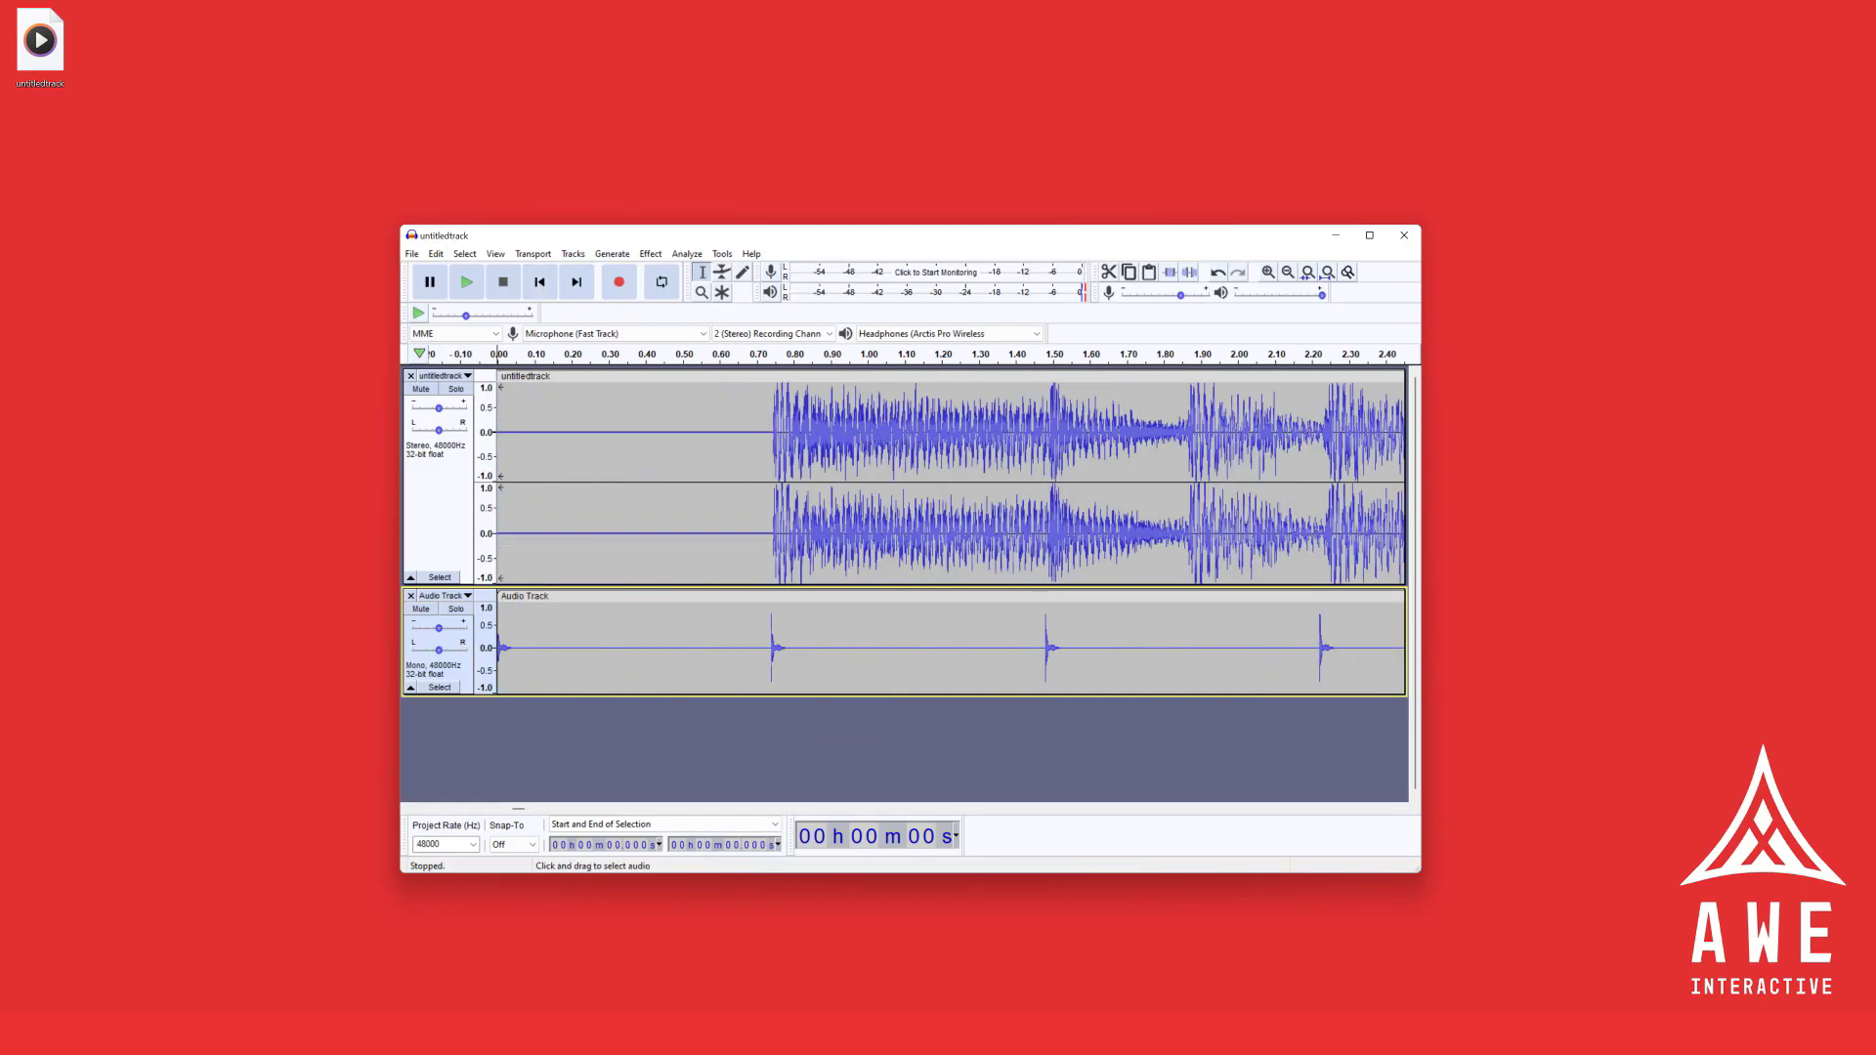
left_click_drag(775, 376, 772, 377)
Raise the 81 bpm metronome's gain and play both tracks from about 0.65 s to listen for timing drift.
left_click(739, 645)
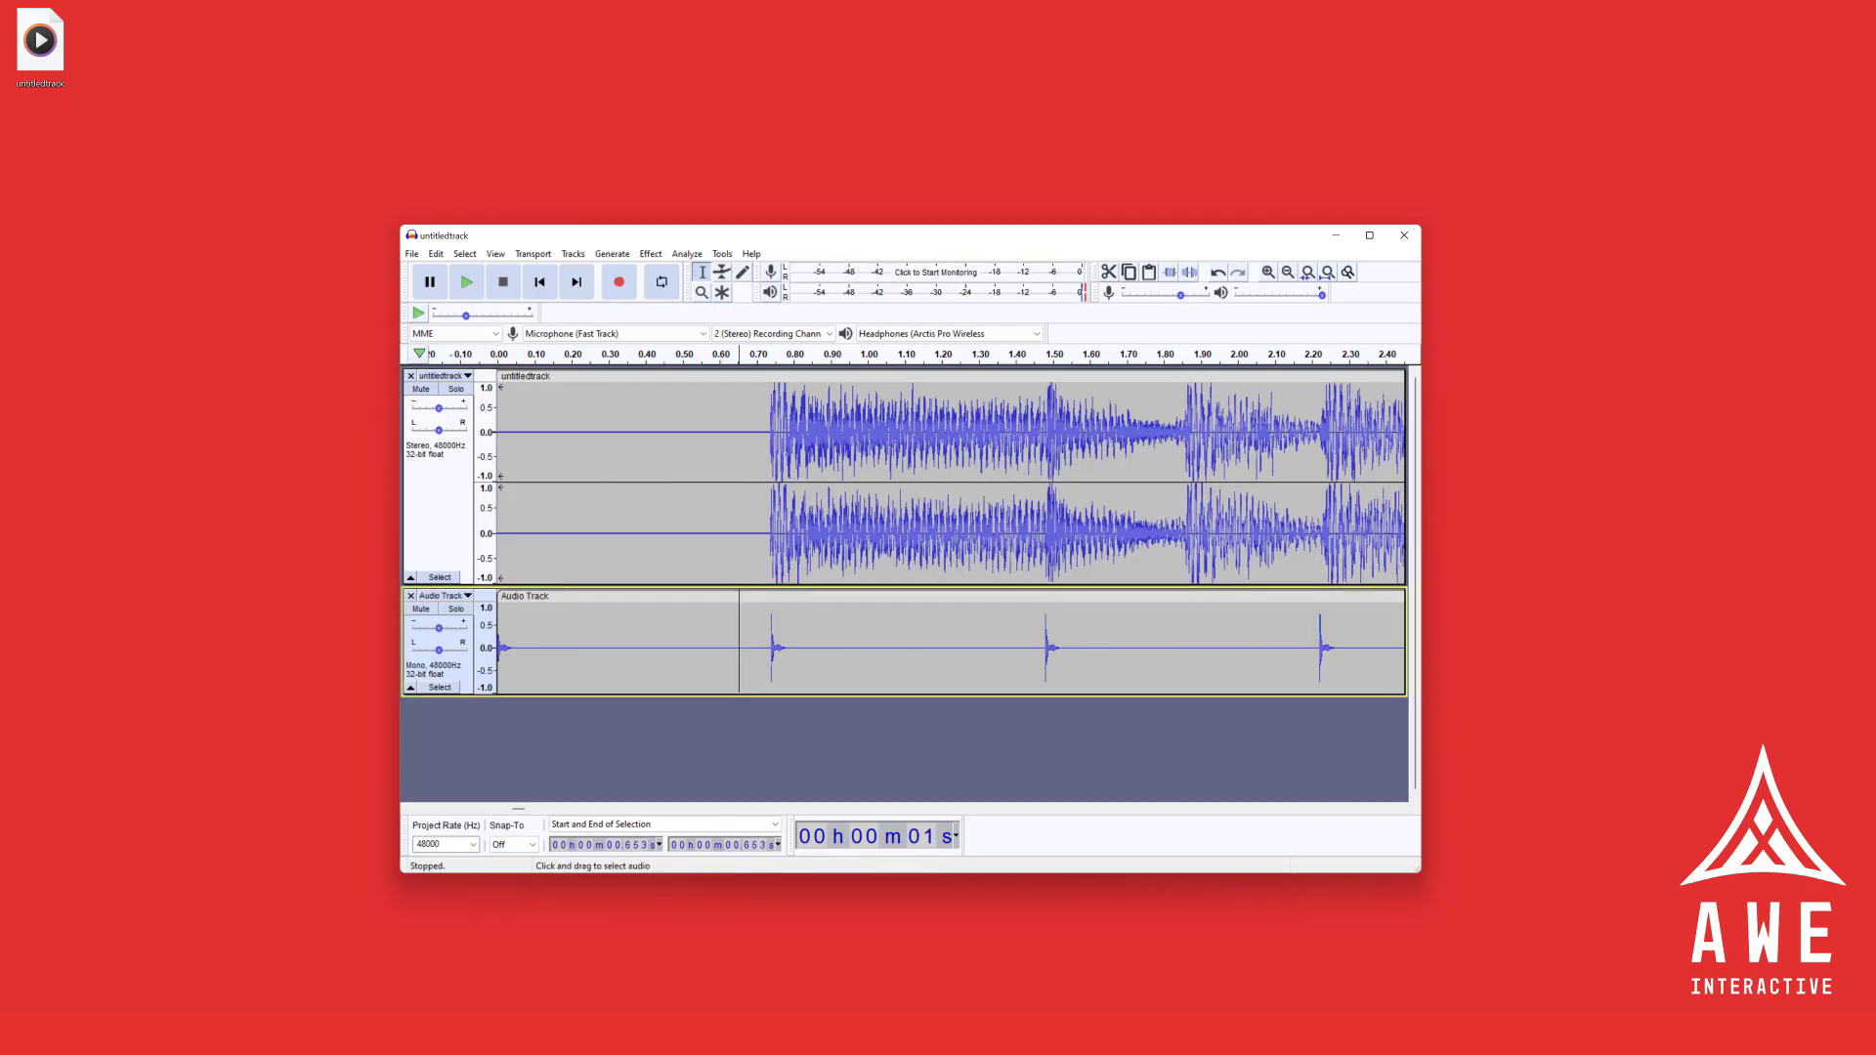
left_click_drag(439, 627, 449, 628)
key("space")
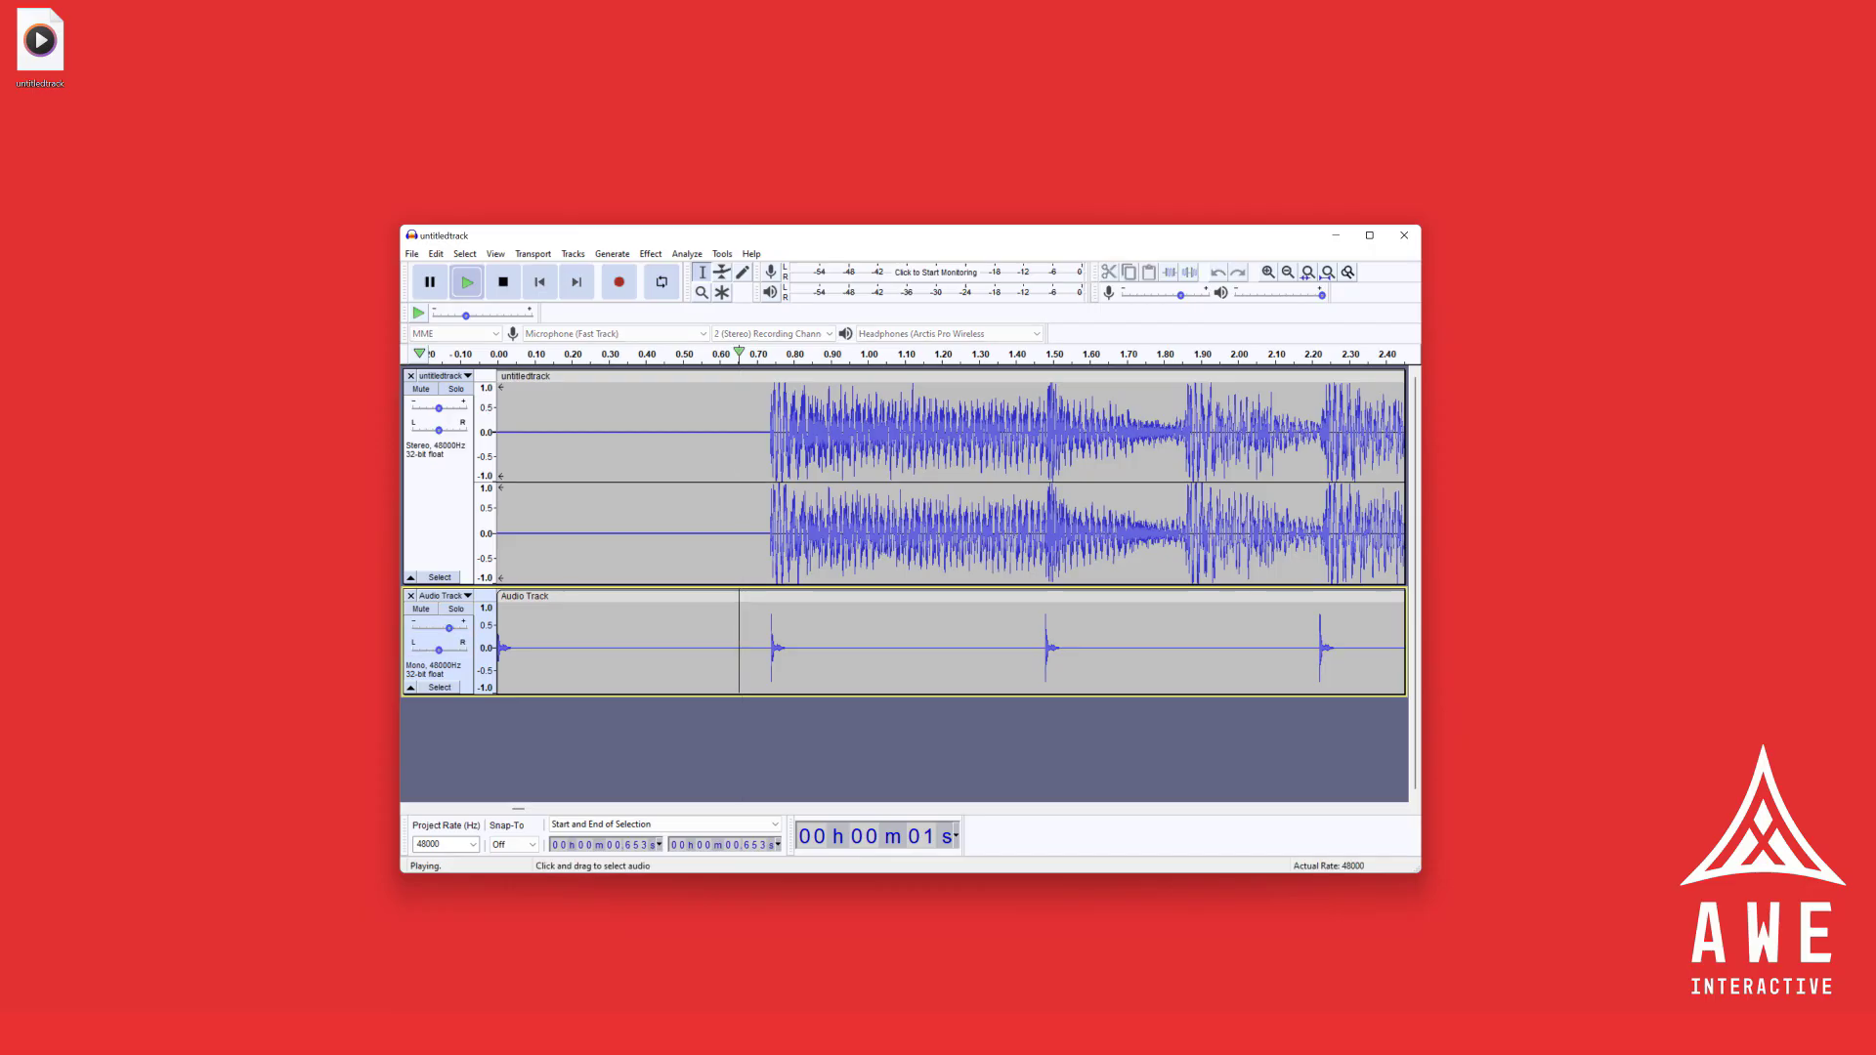
key("ctrl+f")
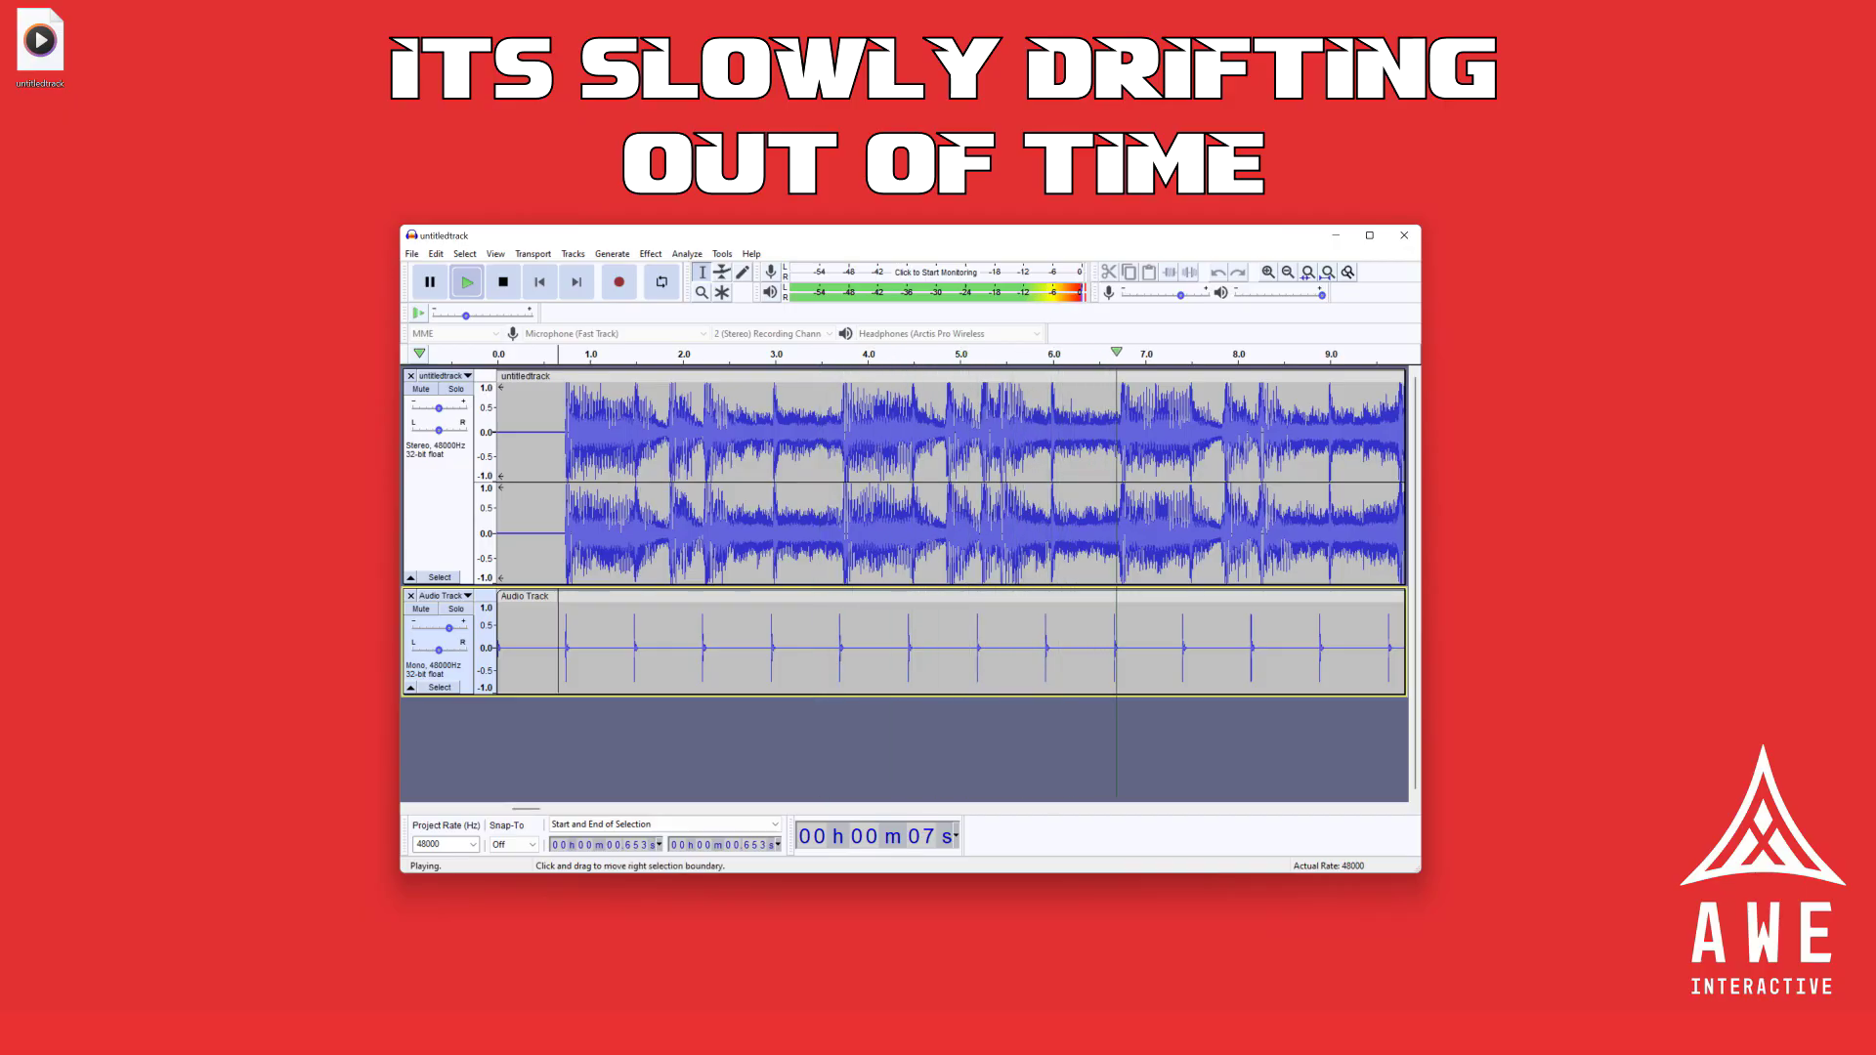
key("ctrl+f")
key("space")
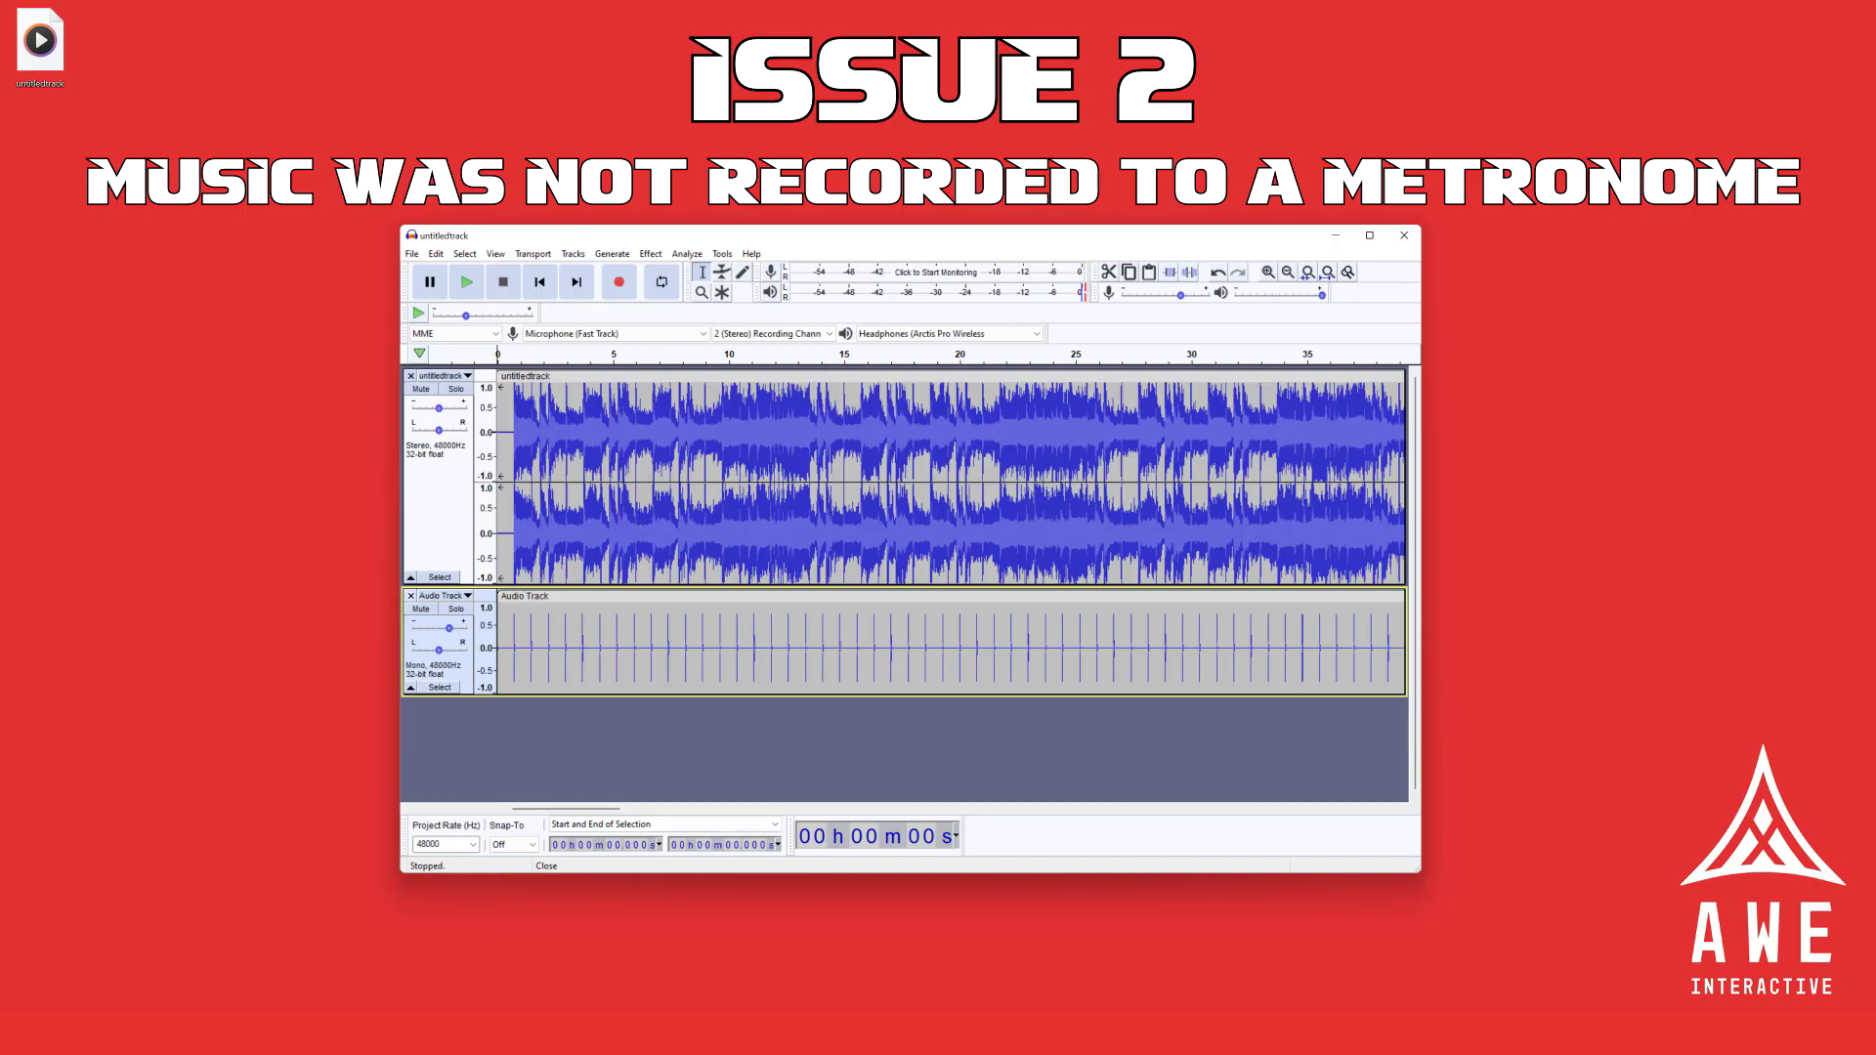
left_click_drag(547, 645, 797, 645)
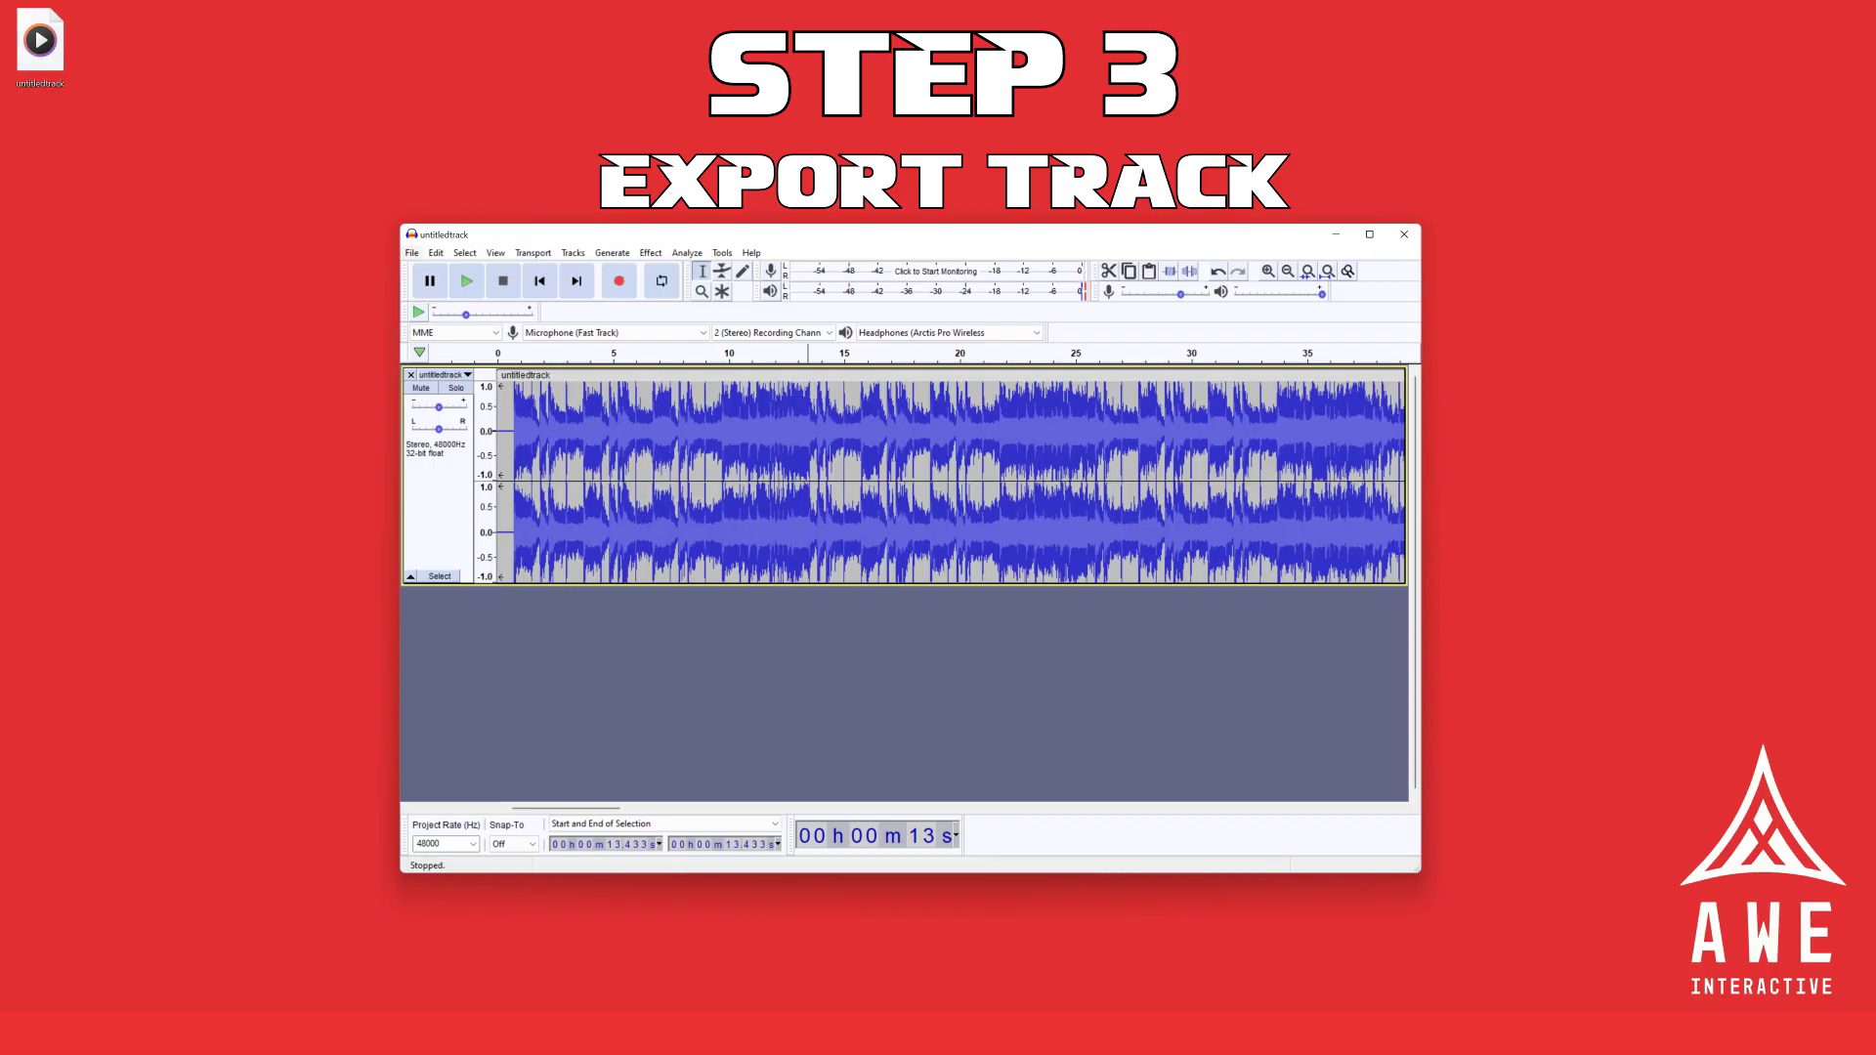
Start exporting the music track as a WAV file.
left_click(411, 253)
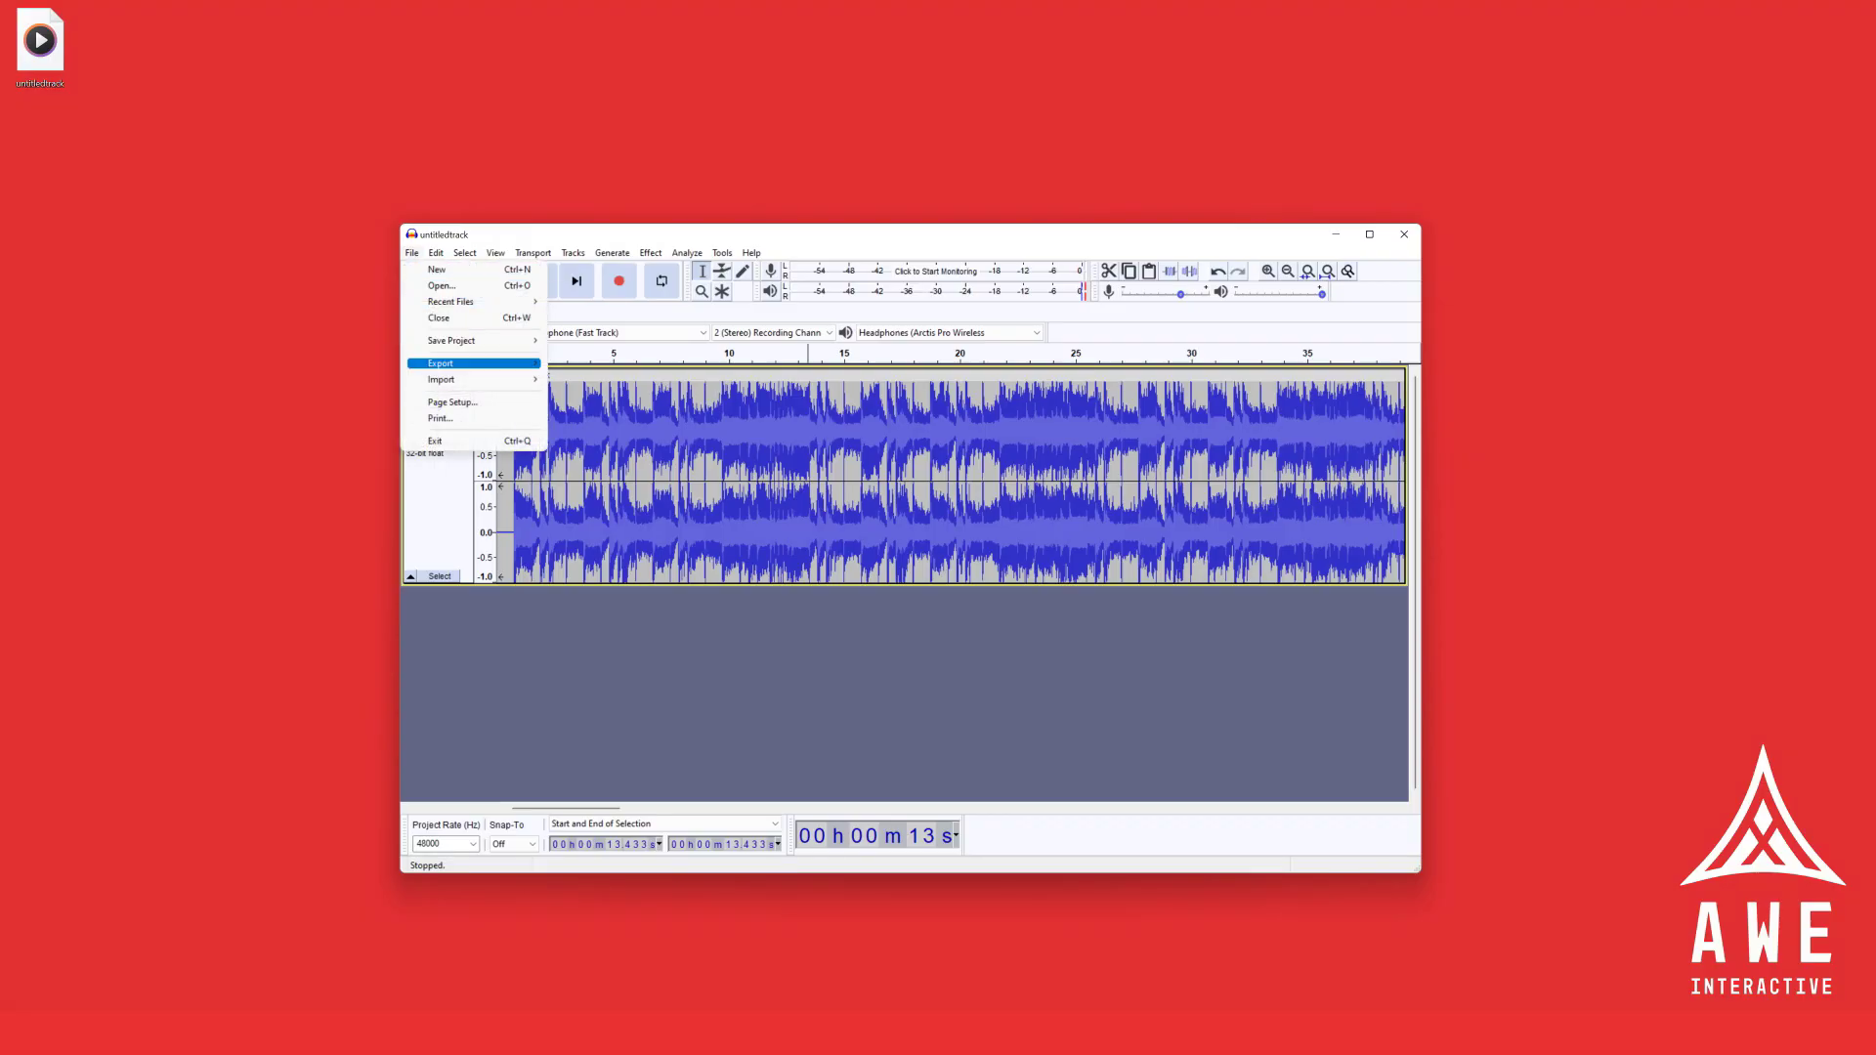
key("Right")
key("Down")
key("Down")
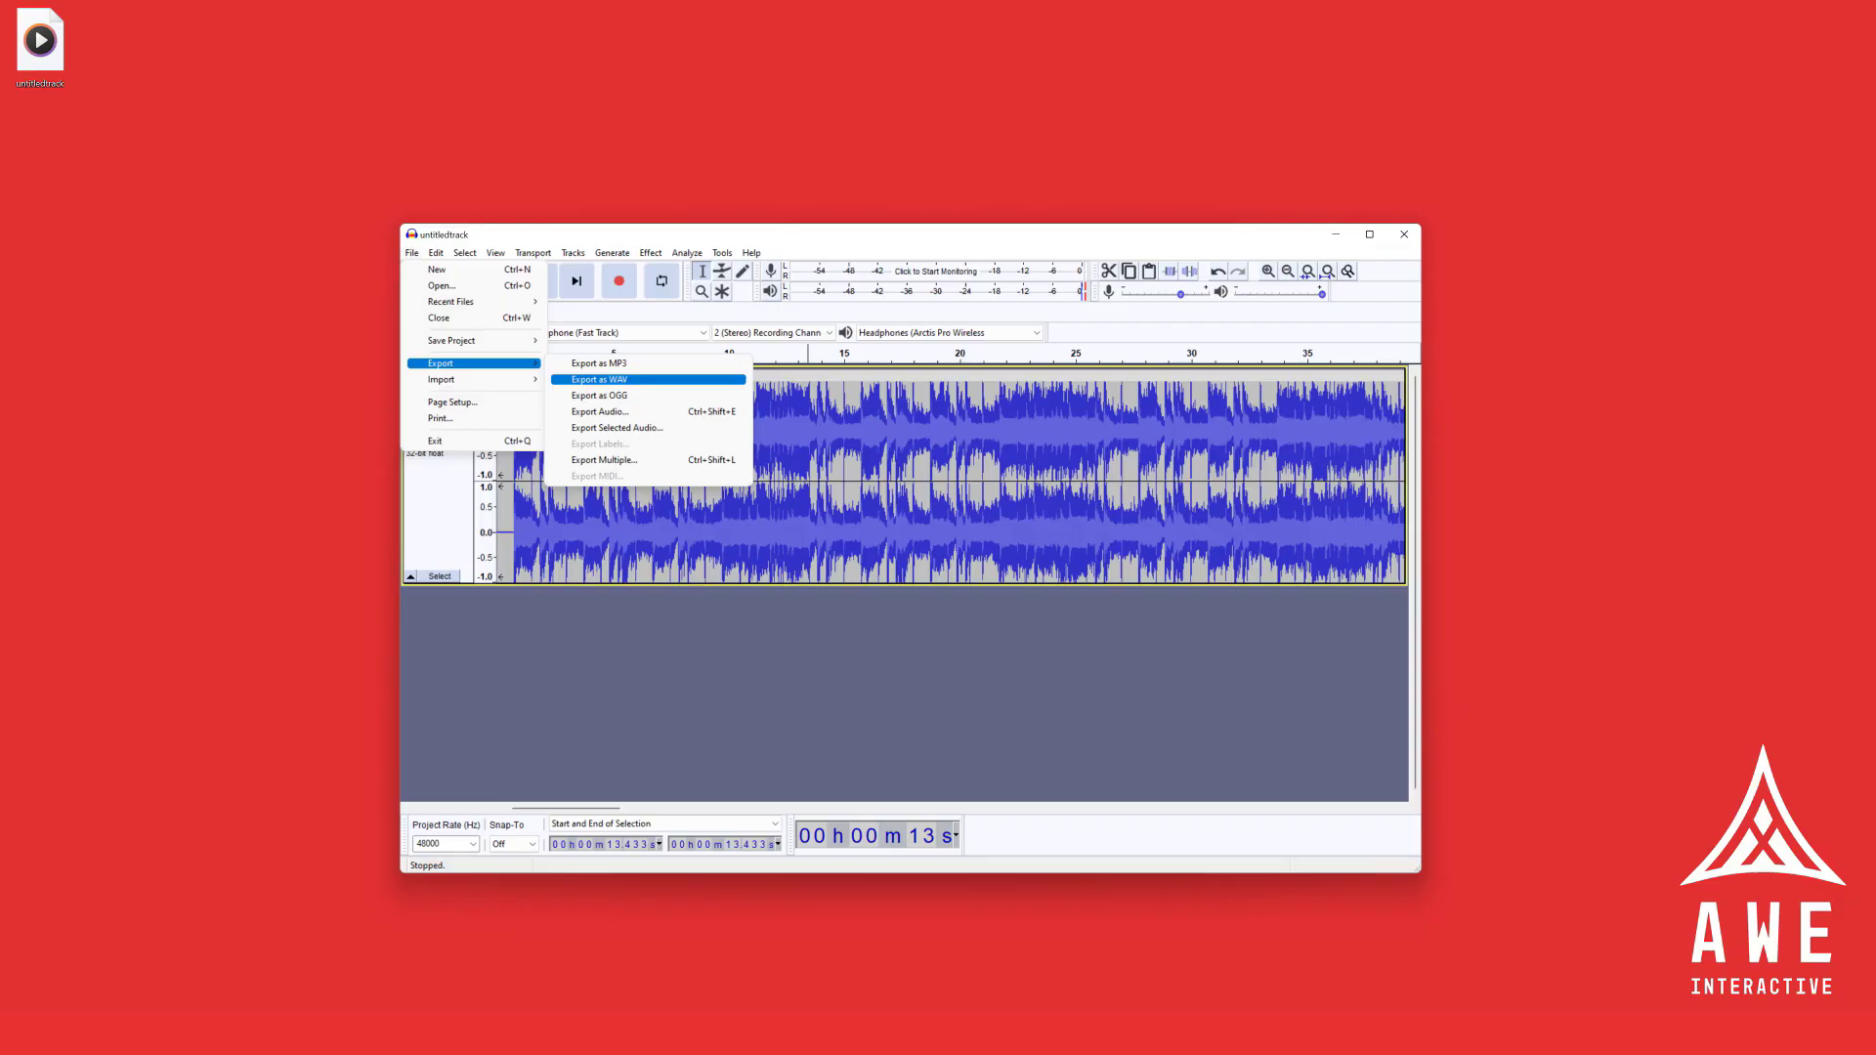
key("Up")
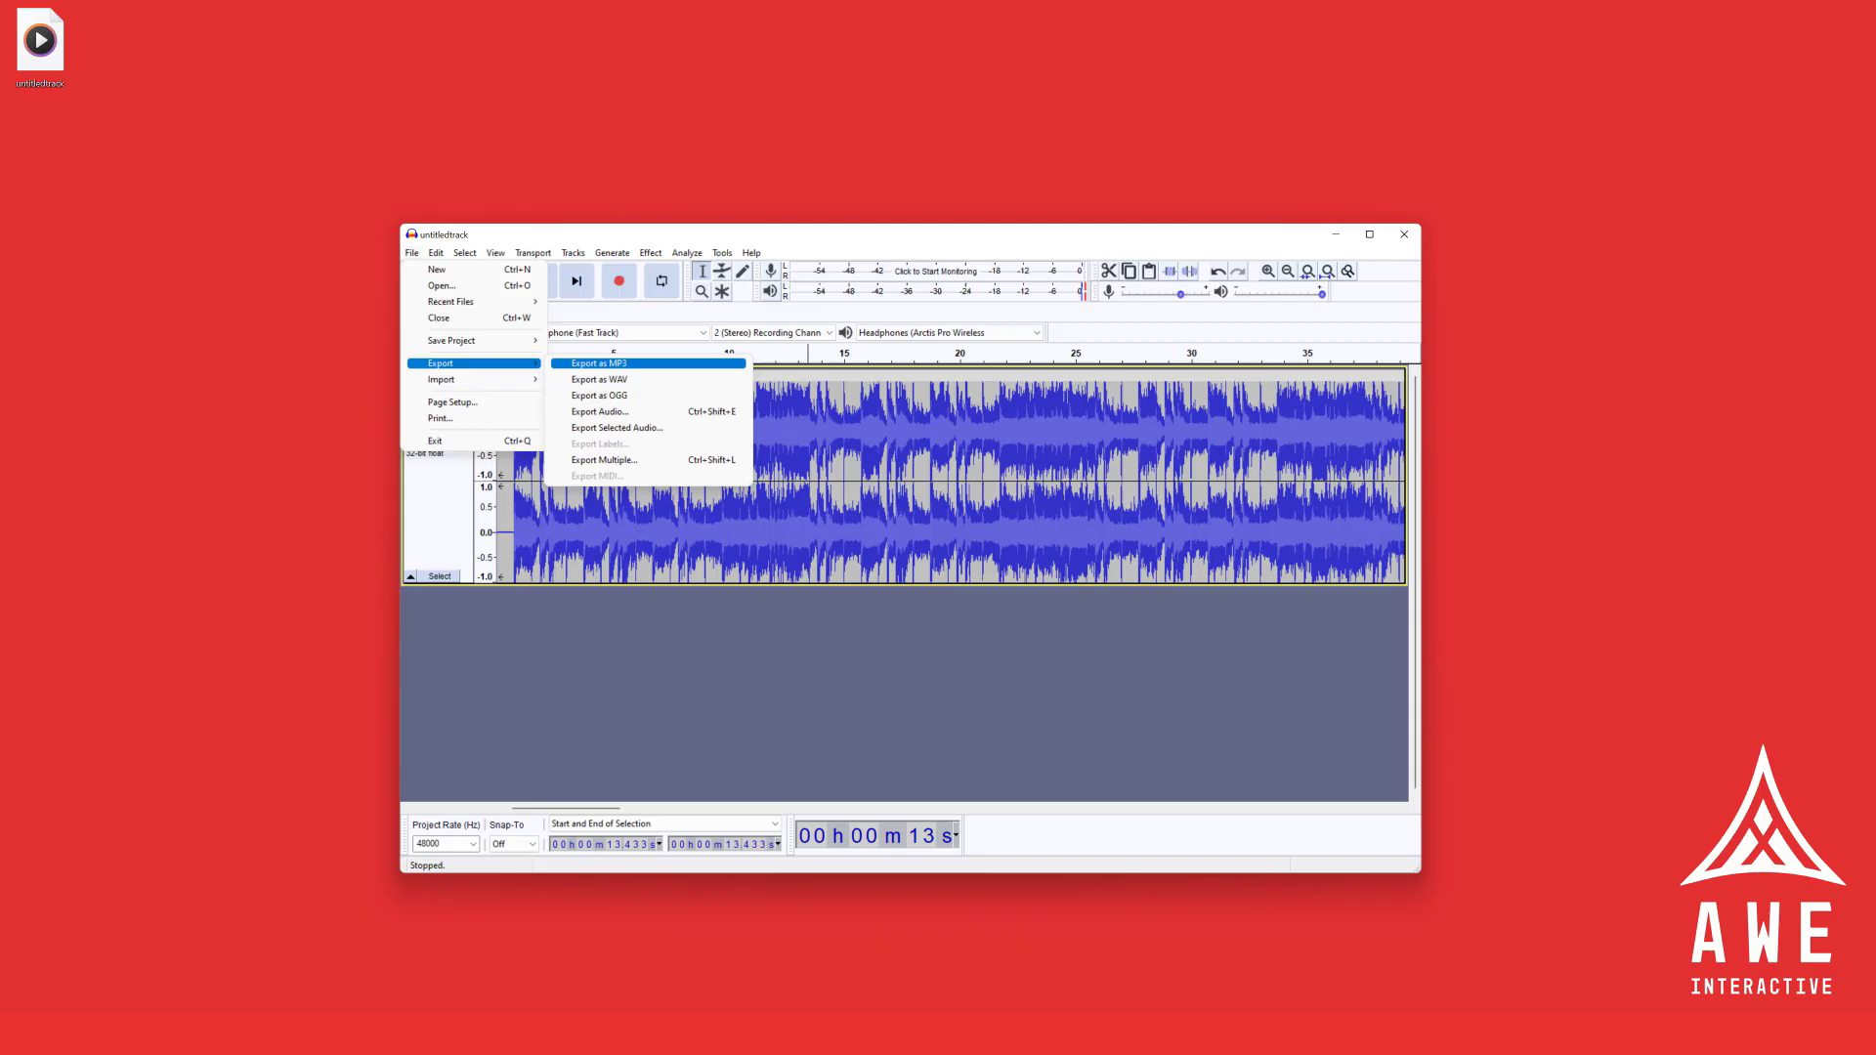
key("Down")
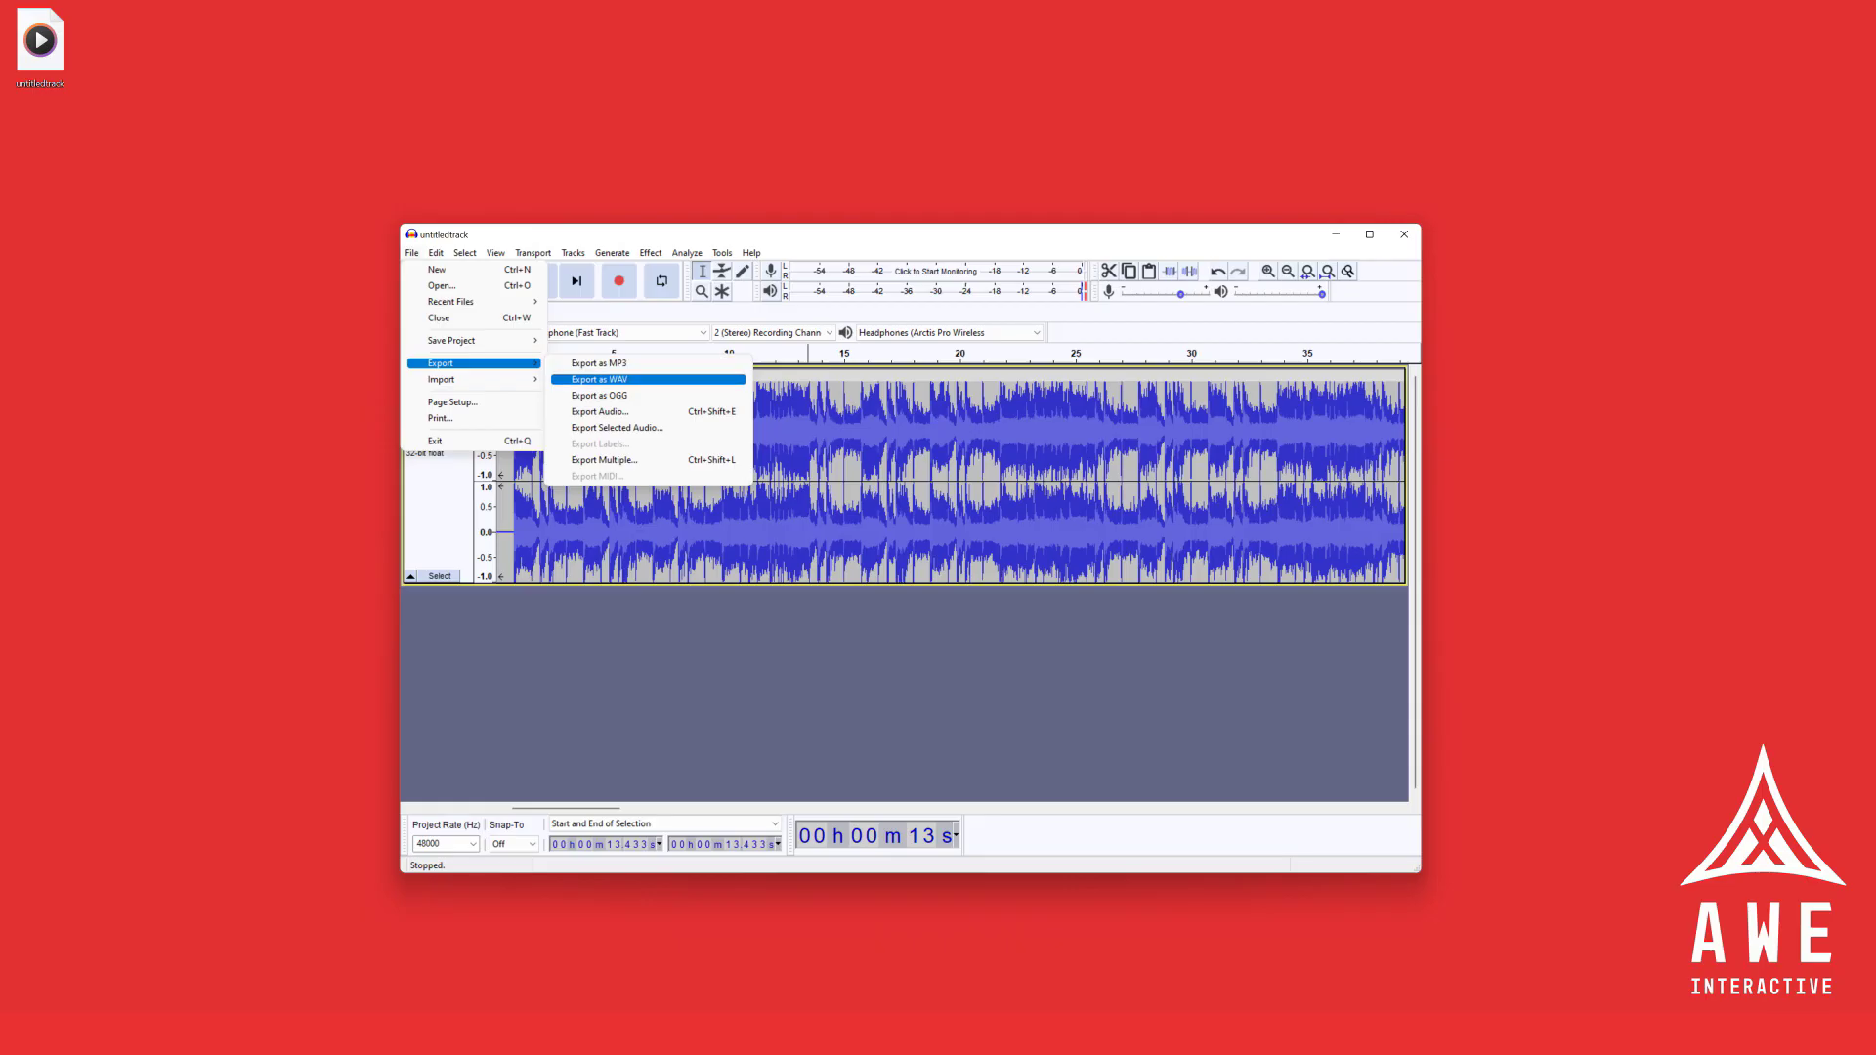
key("Return")
Name the exported WAV file "cool track 80bpm" and save it.
type("cool track ")
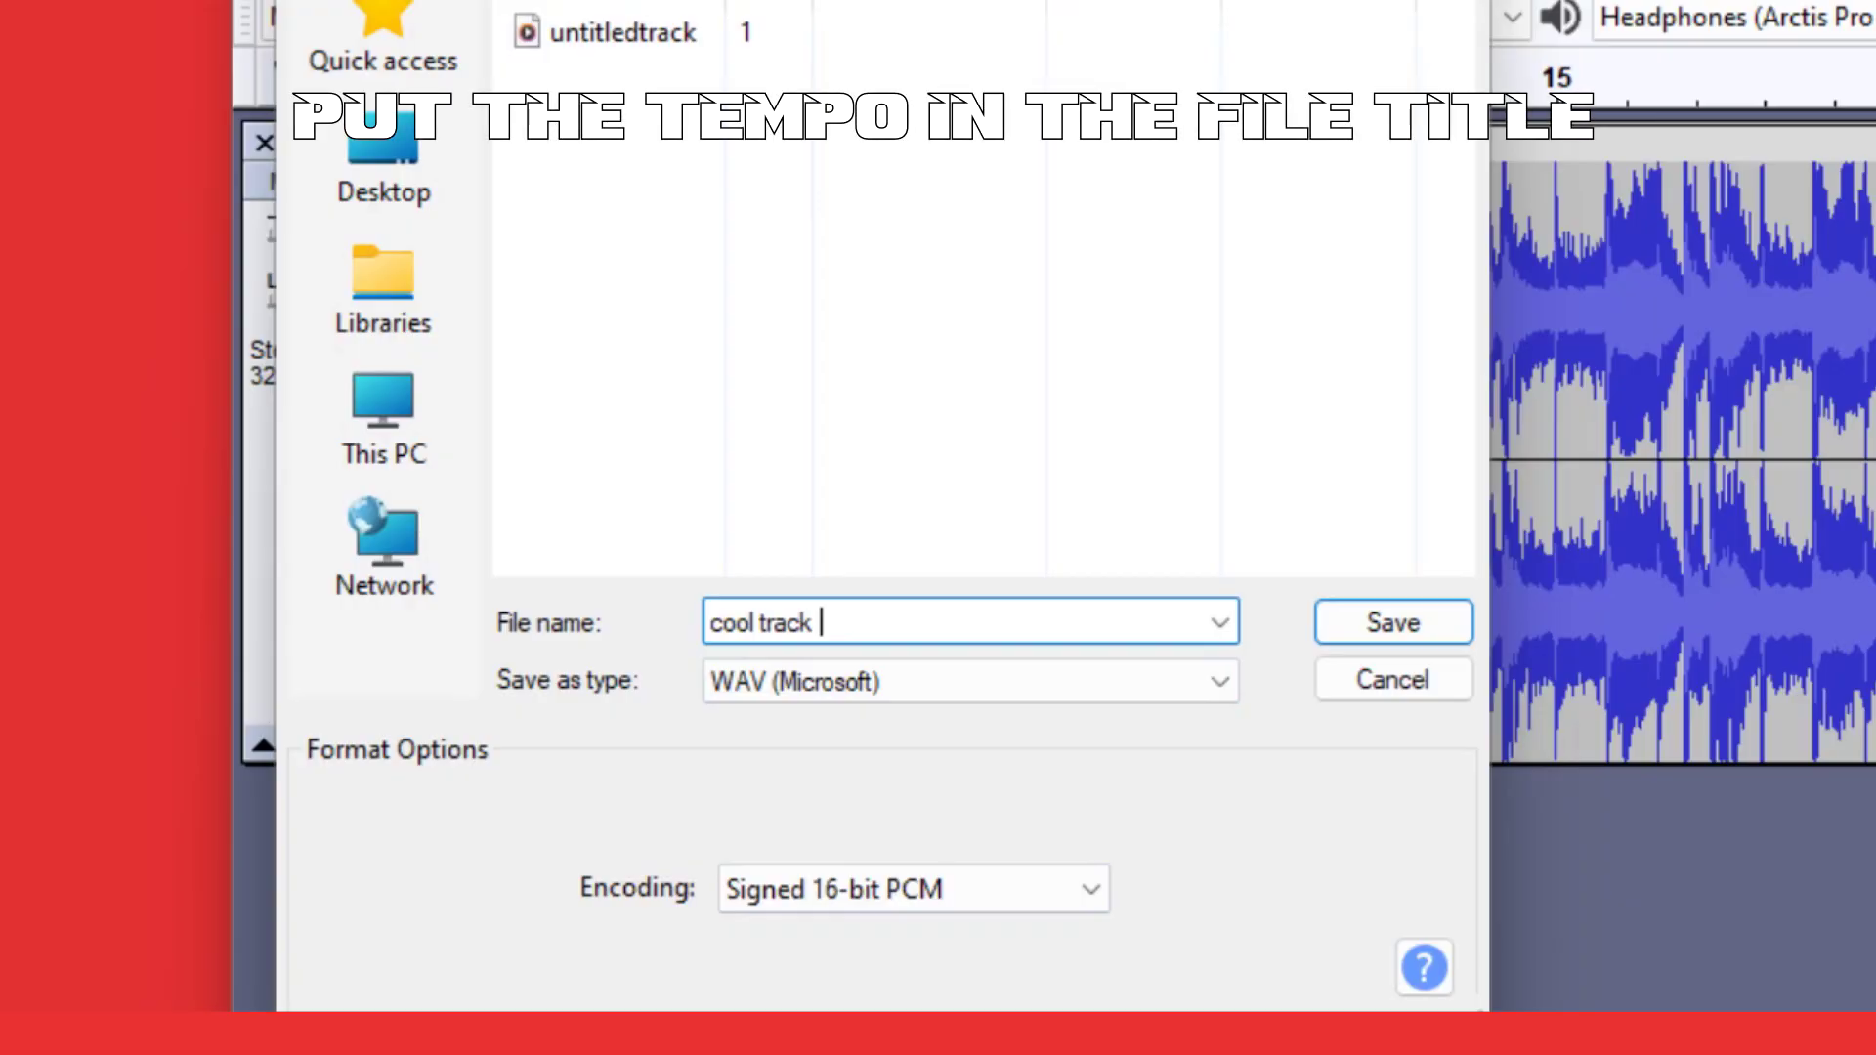
type("80bpm")
key("ctrl+Left")
key("shift+Right")
key("shift+Right")
key("shift+Right")
key("shift+Right")
key("shift+Right")
key("Right")
key("ctrl+Left")
key("shift+Right")
key("shift+Right")
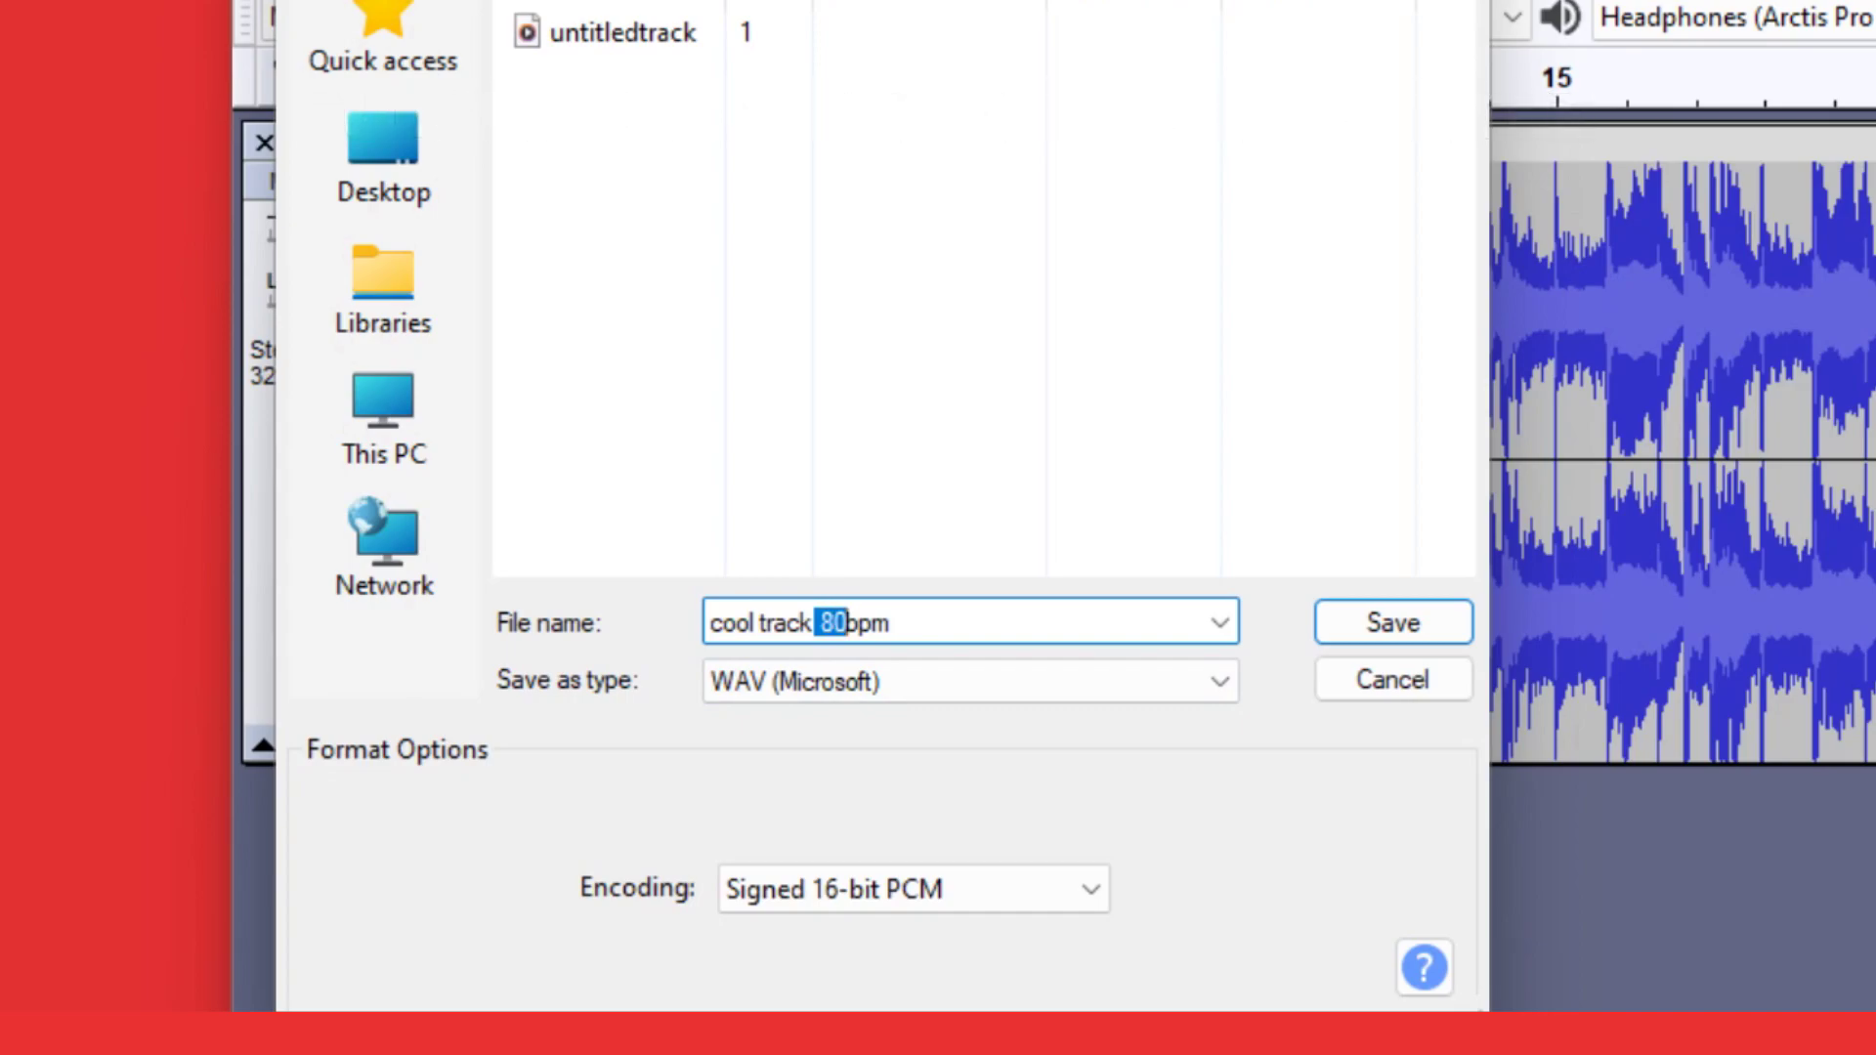
left_click(1392, 622)
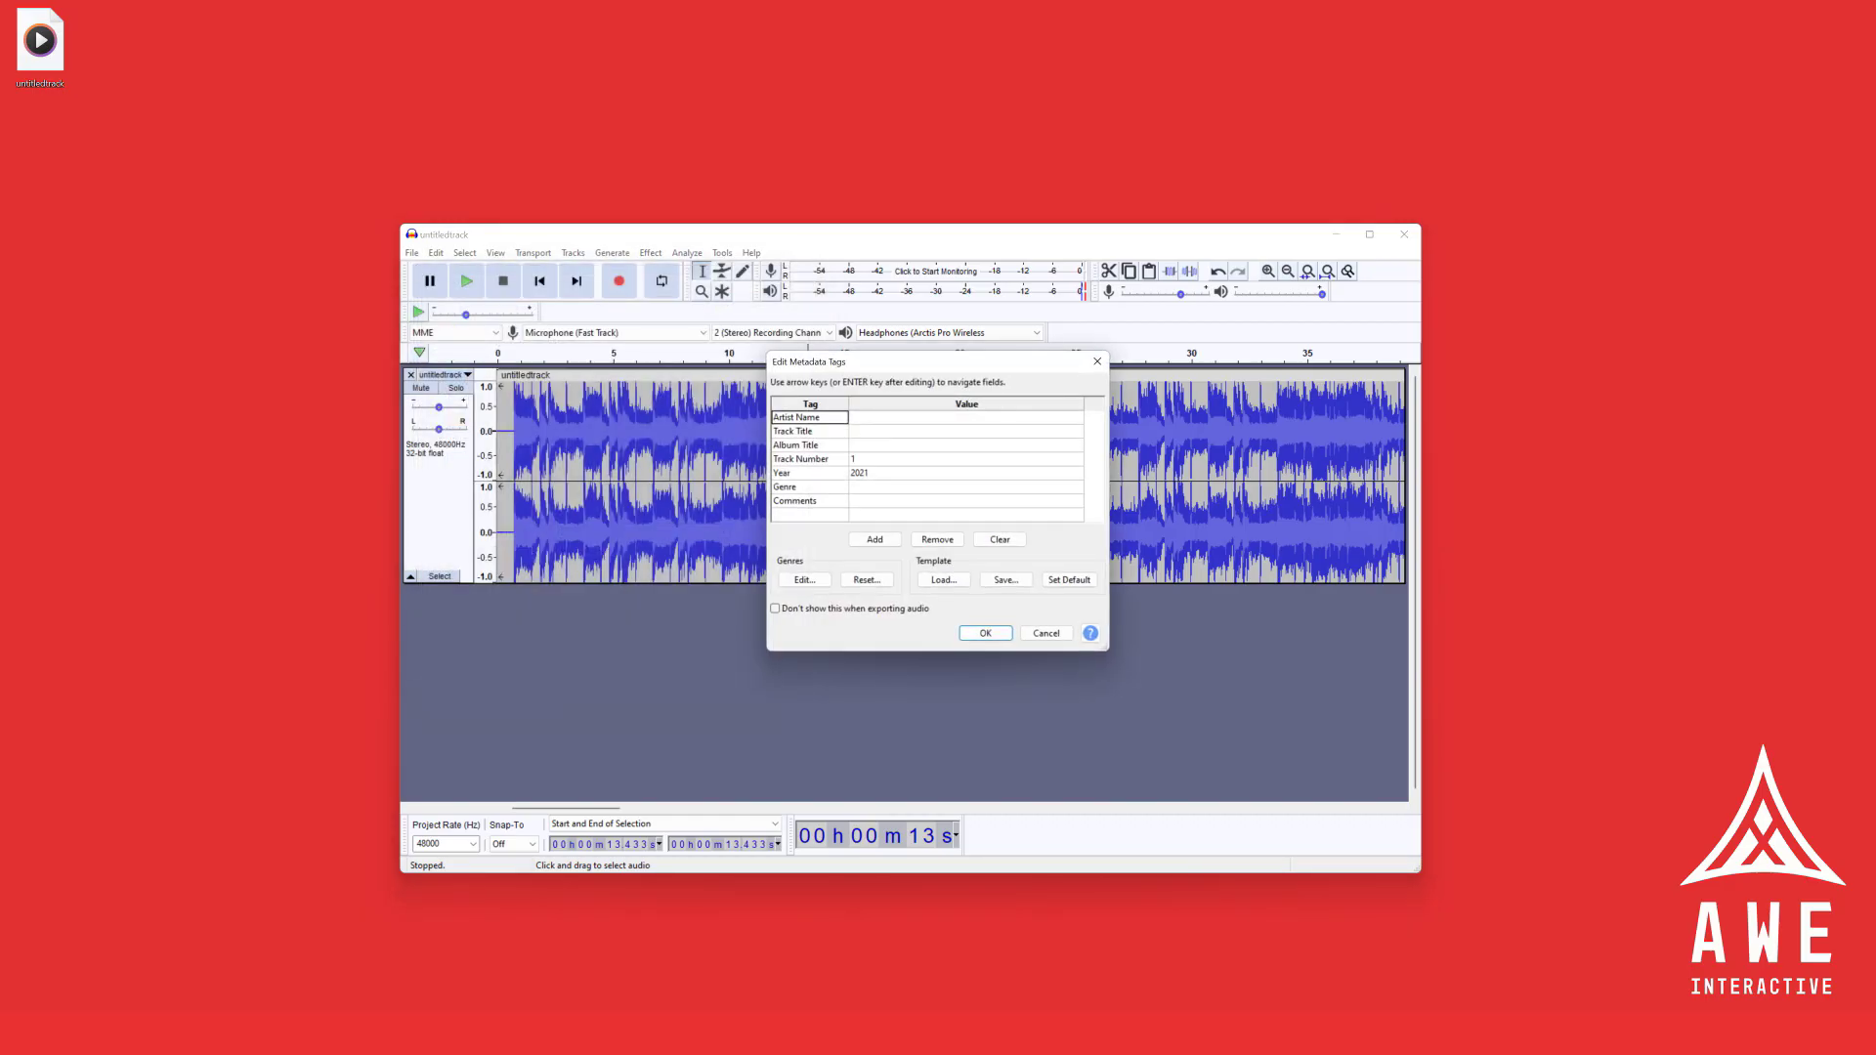
Accept the metadata tags to finish exporting the WAV file.
key("Return")
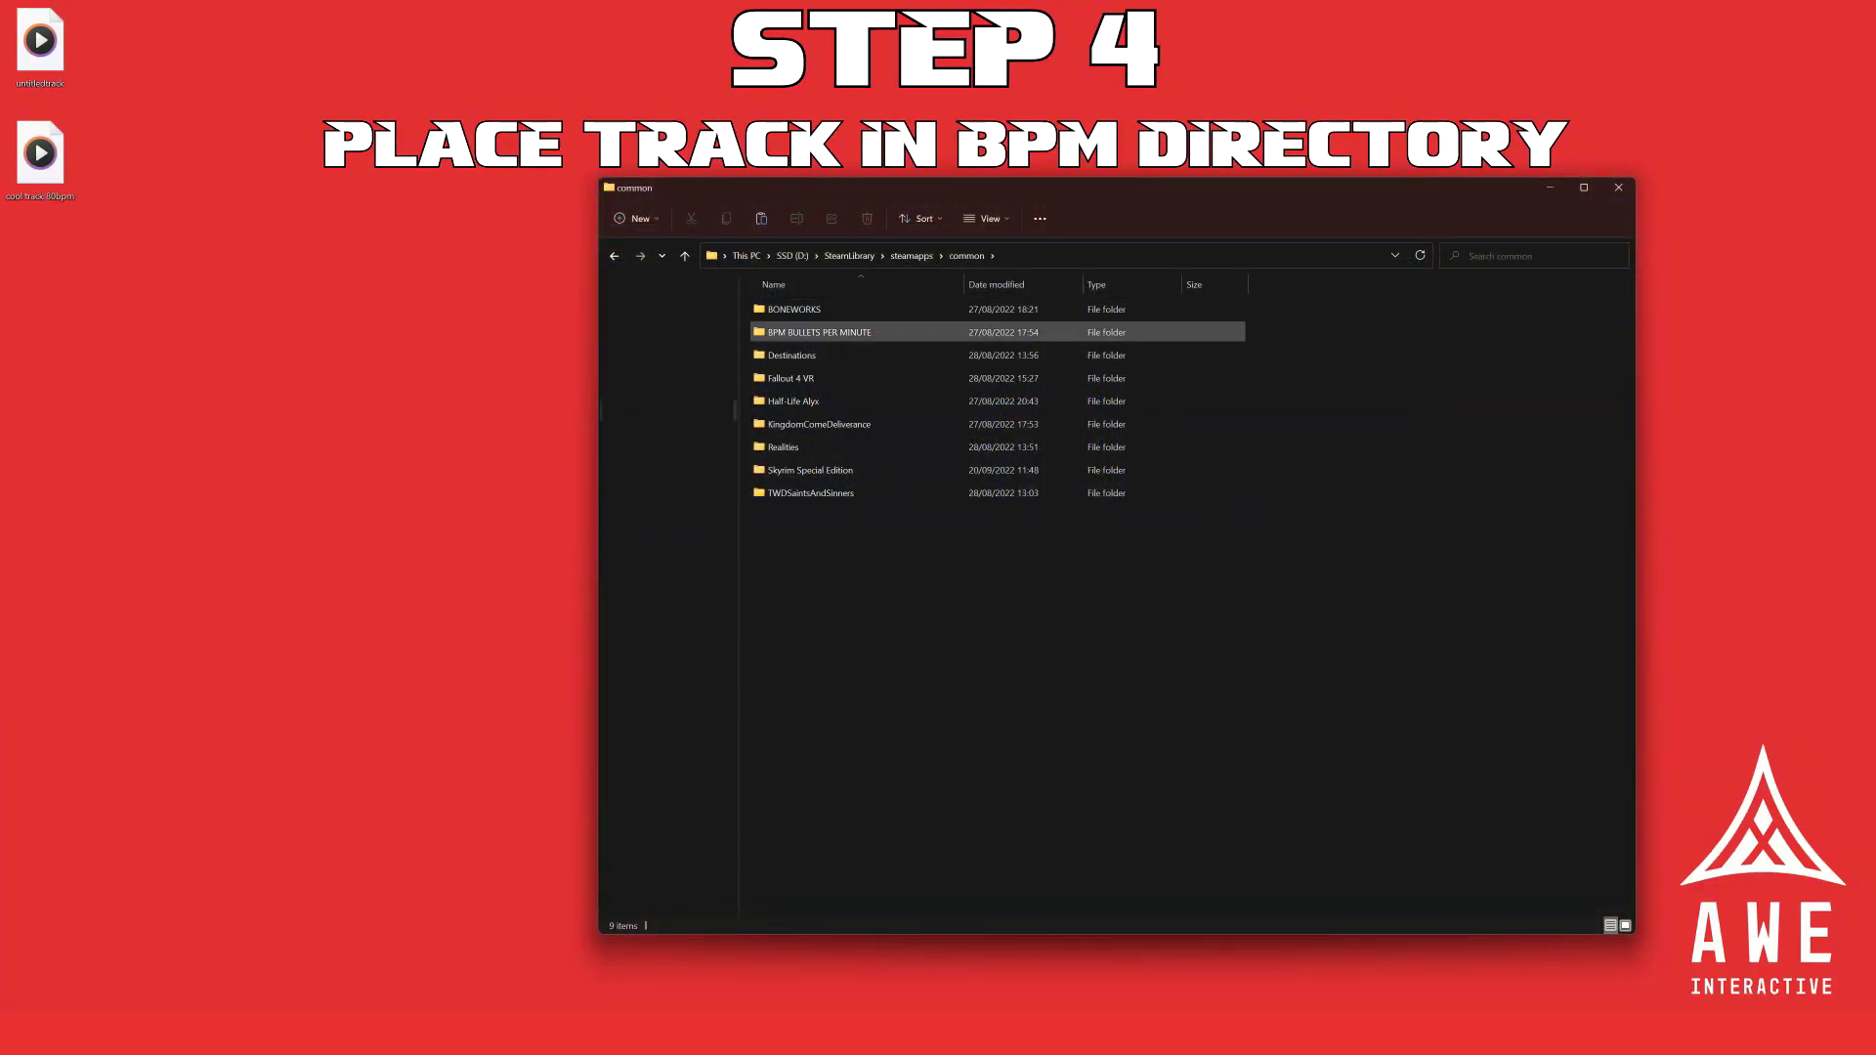
In File Explorer, go from BPM BULLETS PER MINUTE through WindowsNoEditor and BPM to the CustomSoundtrack folder.
left_click(819, 332)
double_click(818, 332)
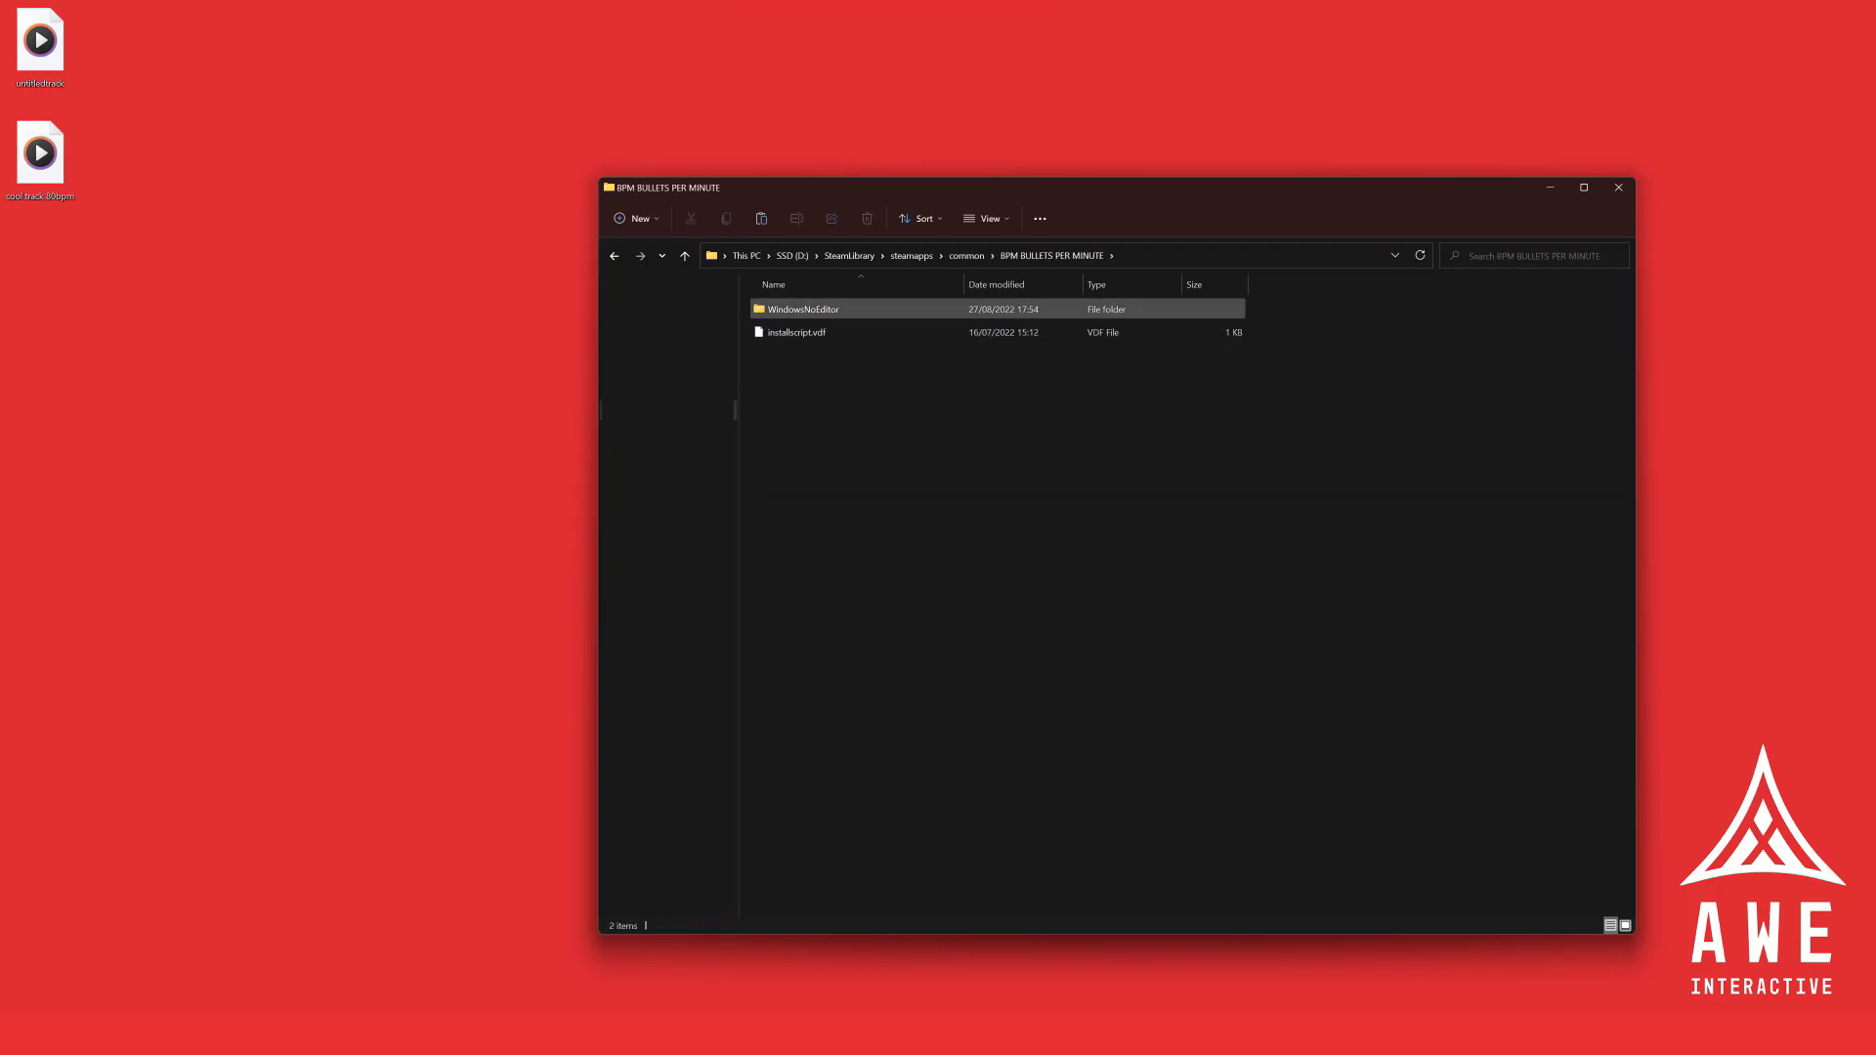
double_click(819, 309)
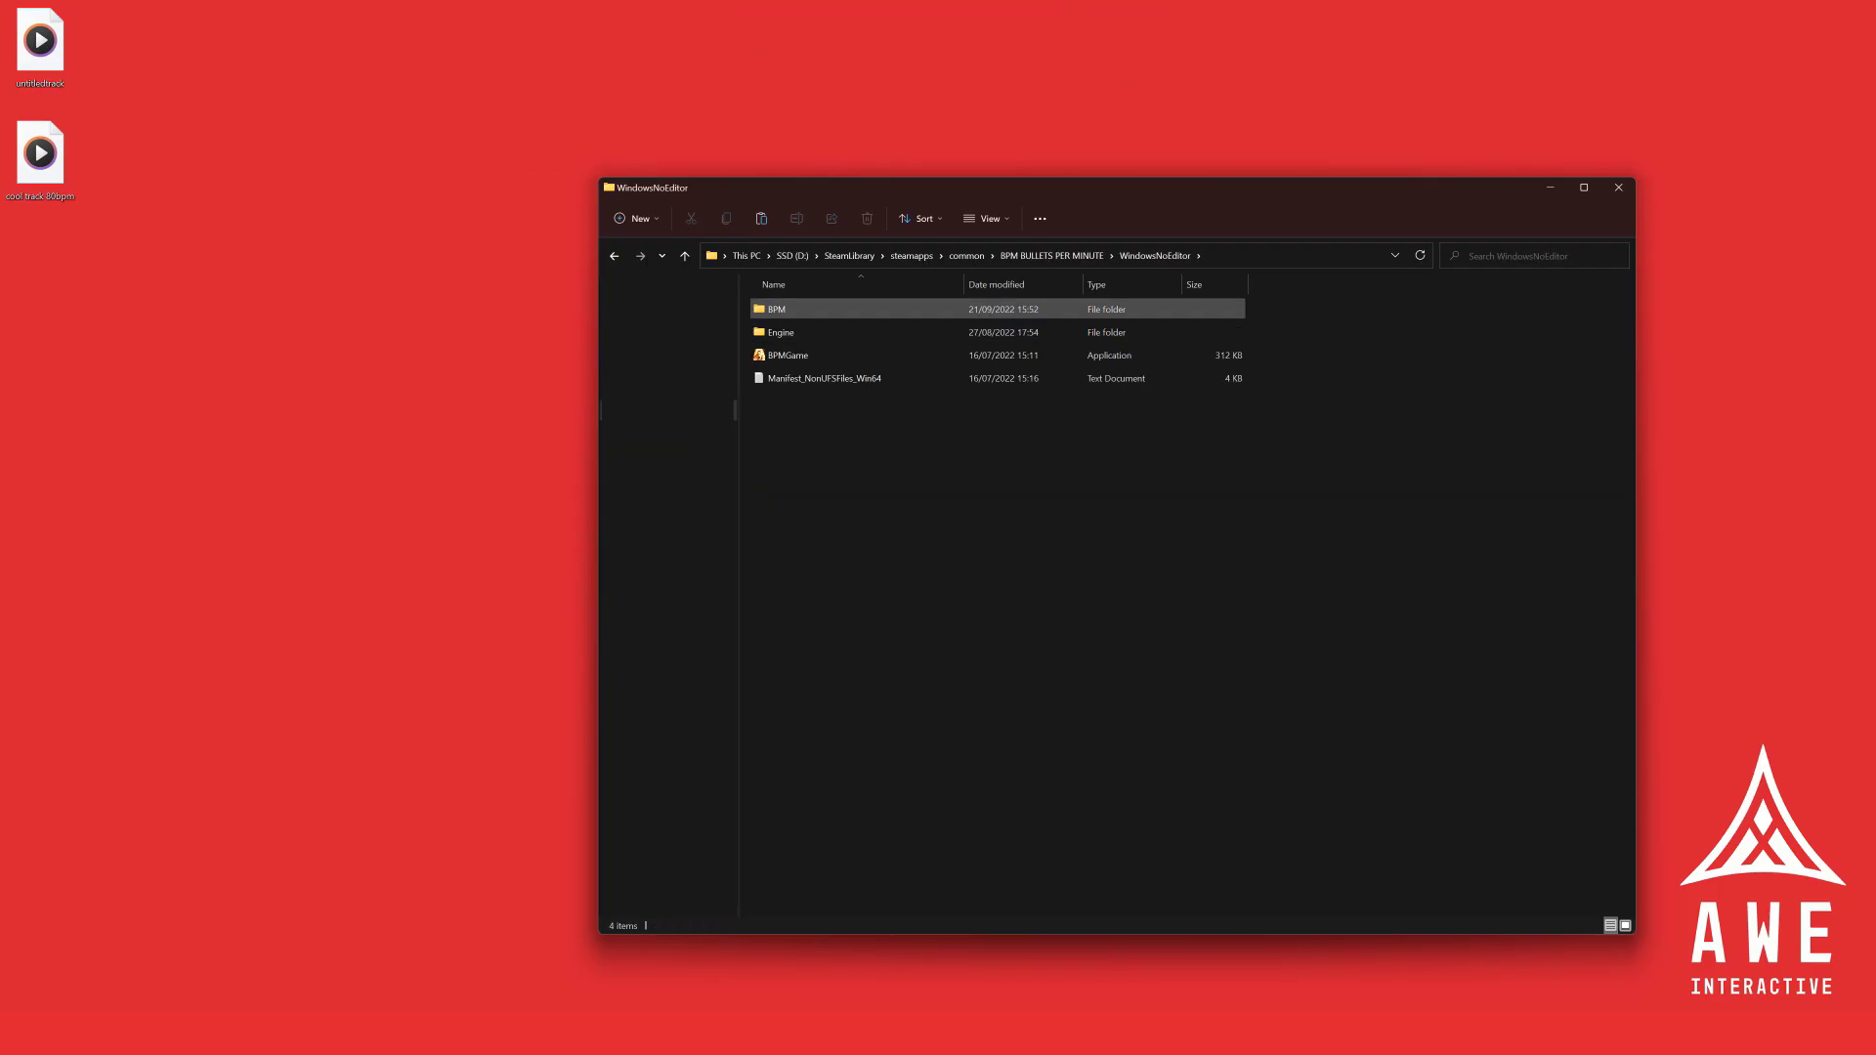
double_click(819, 309)
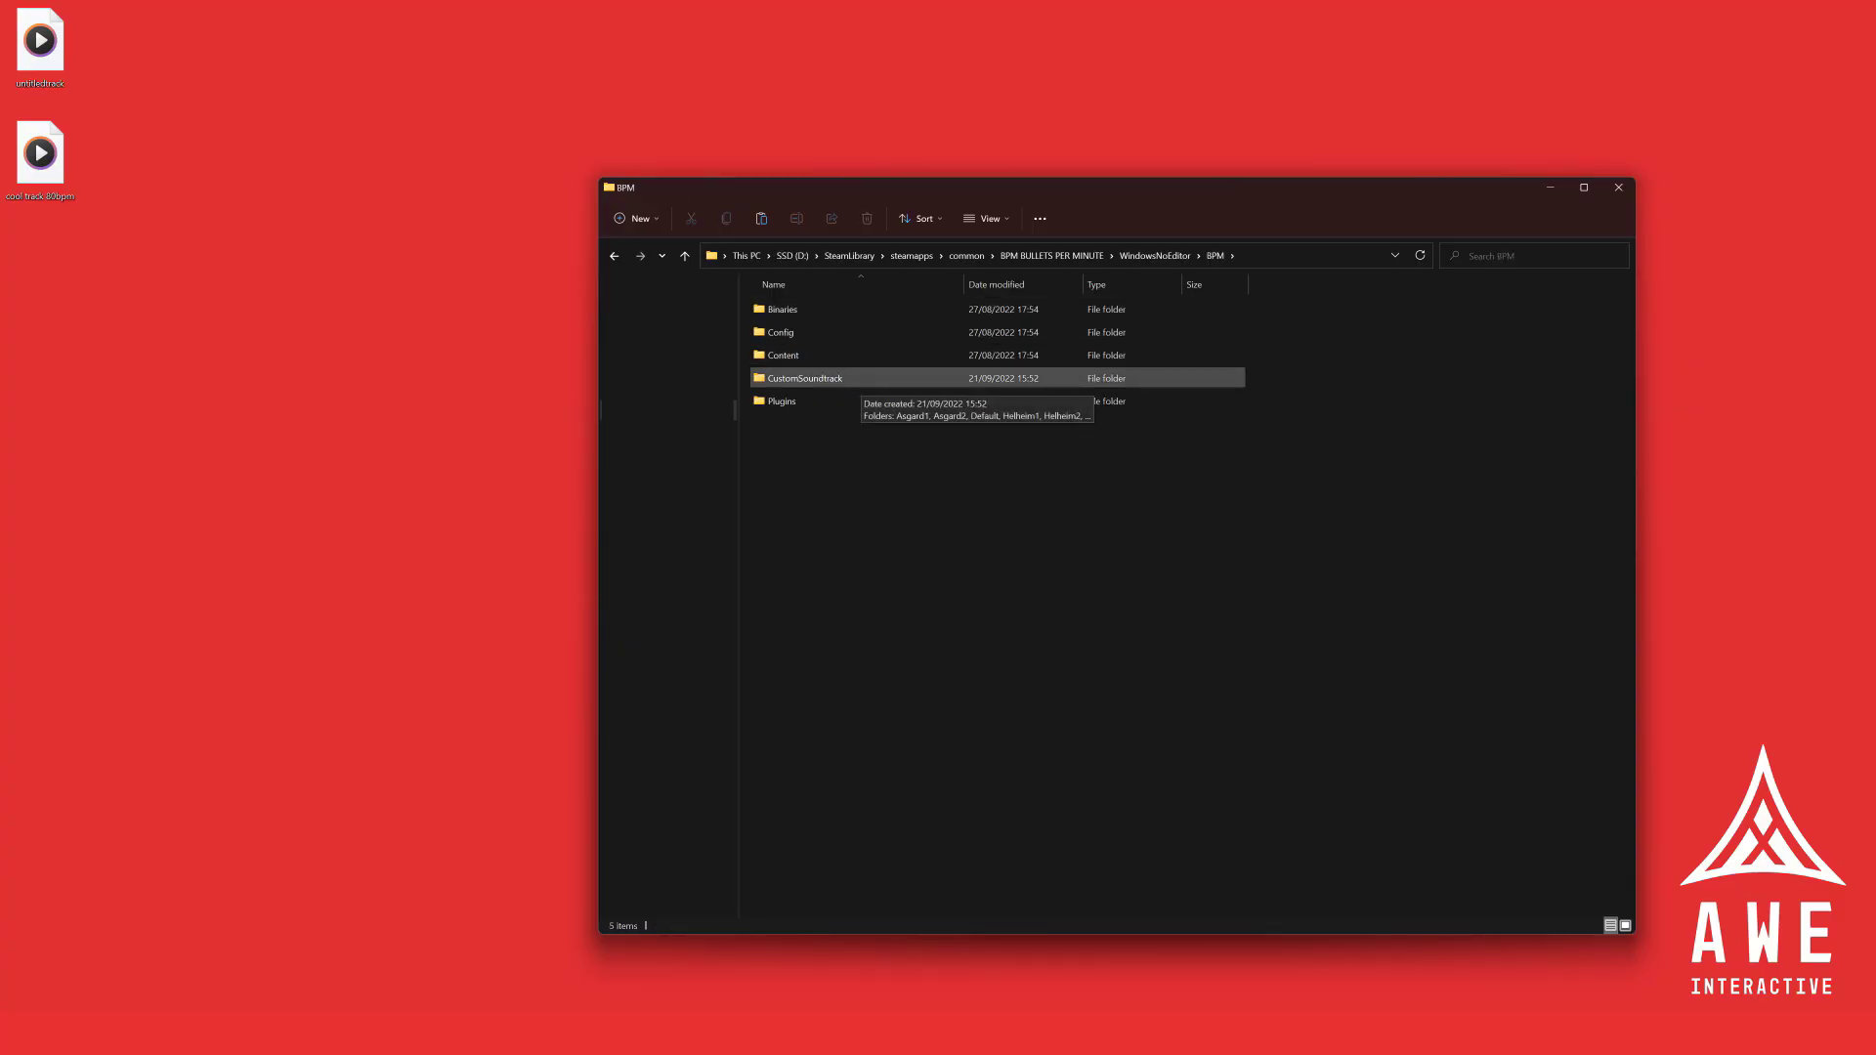
double_click(819, 378)
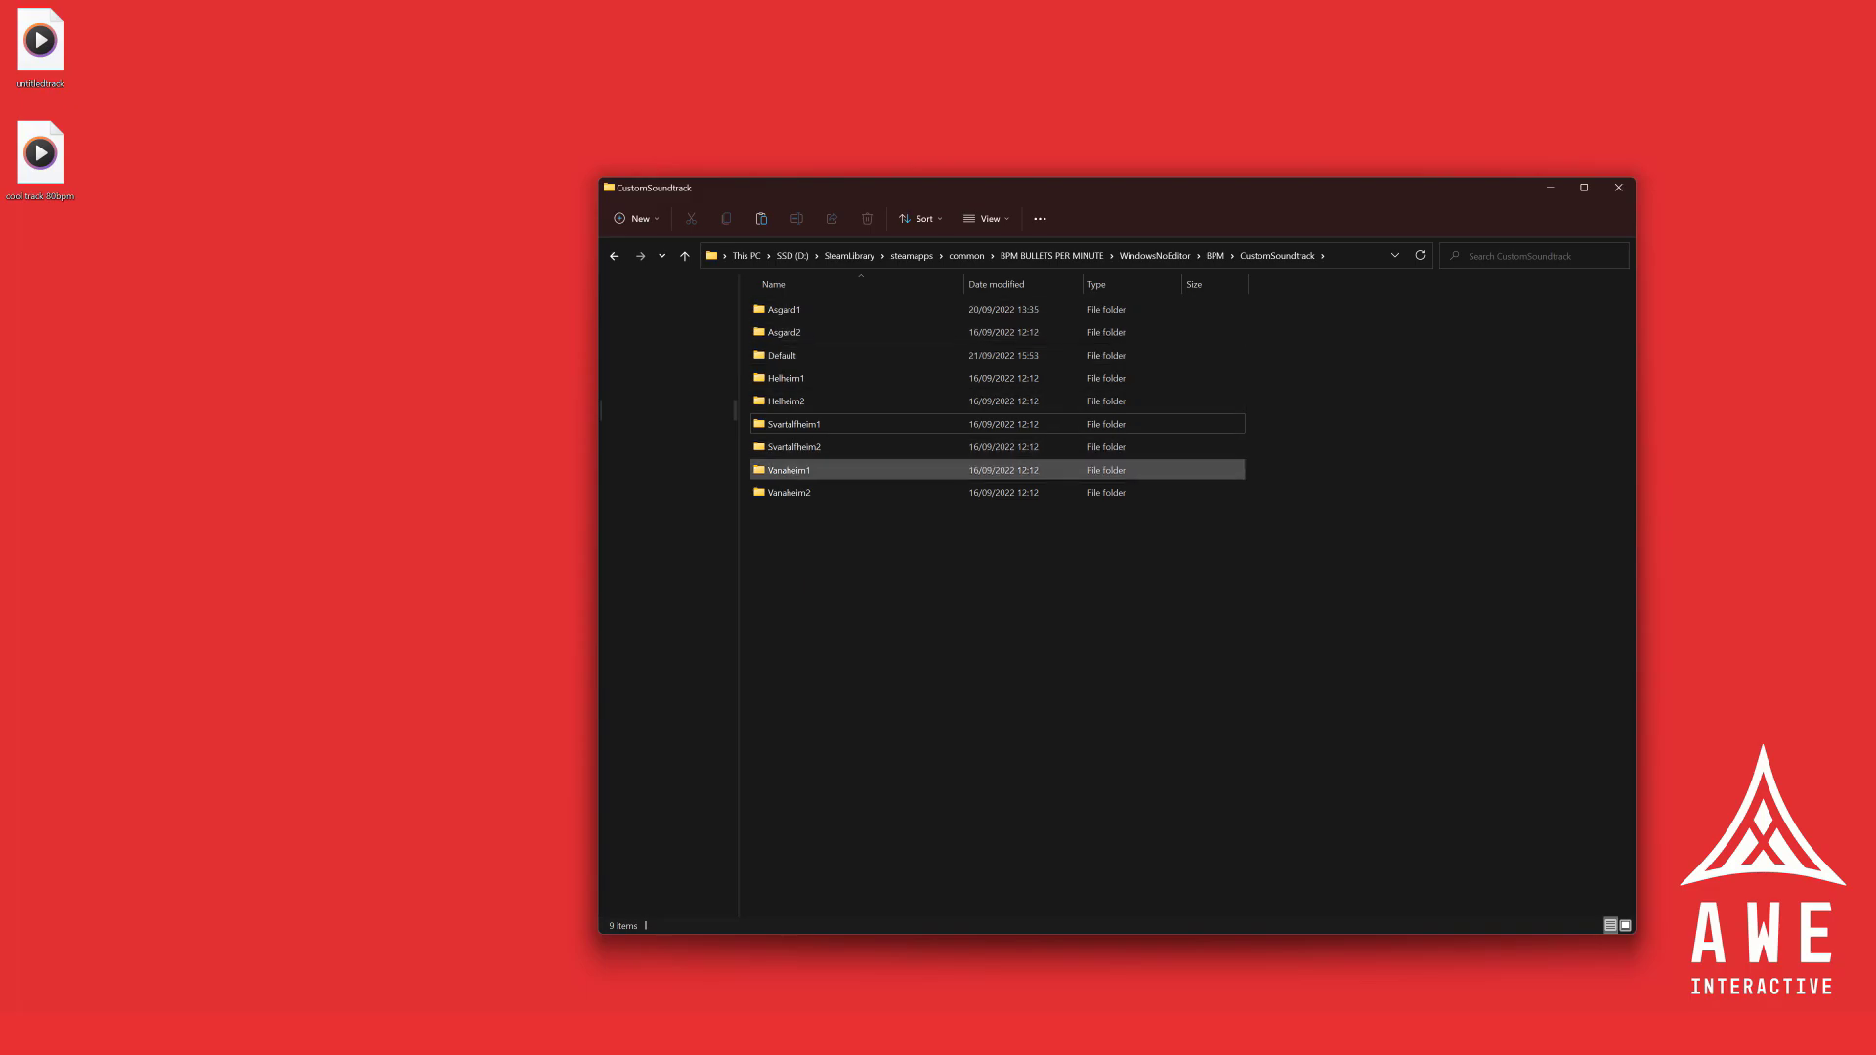
Place the "cool track 80bpm" file from the desktop in the Default soundtrack folder and return to CustomSoundtrack.
left_click(782, 355)
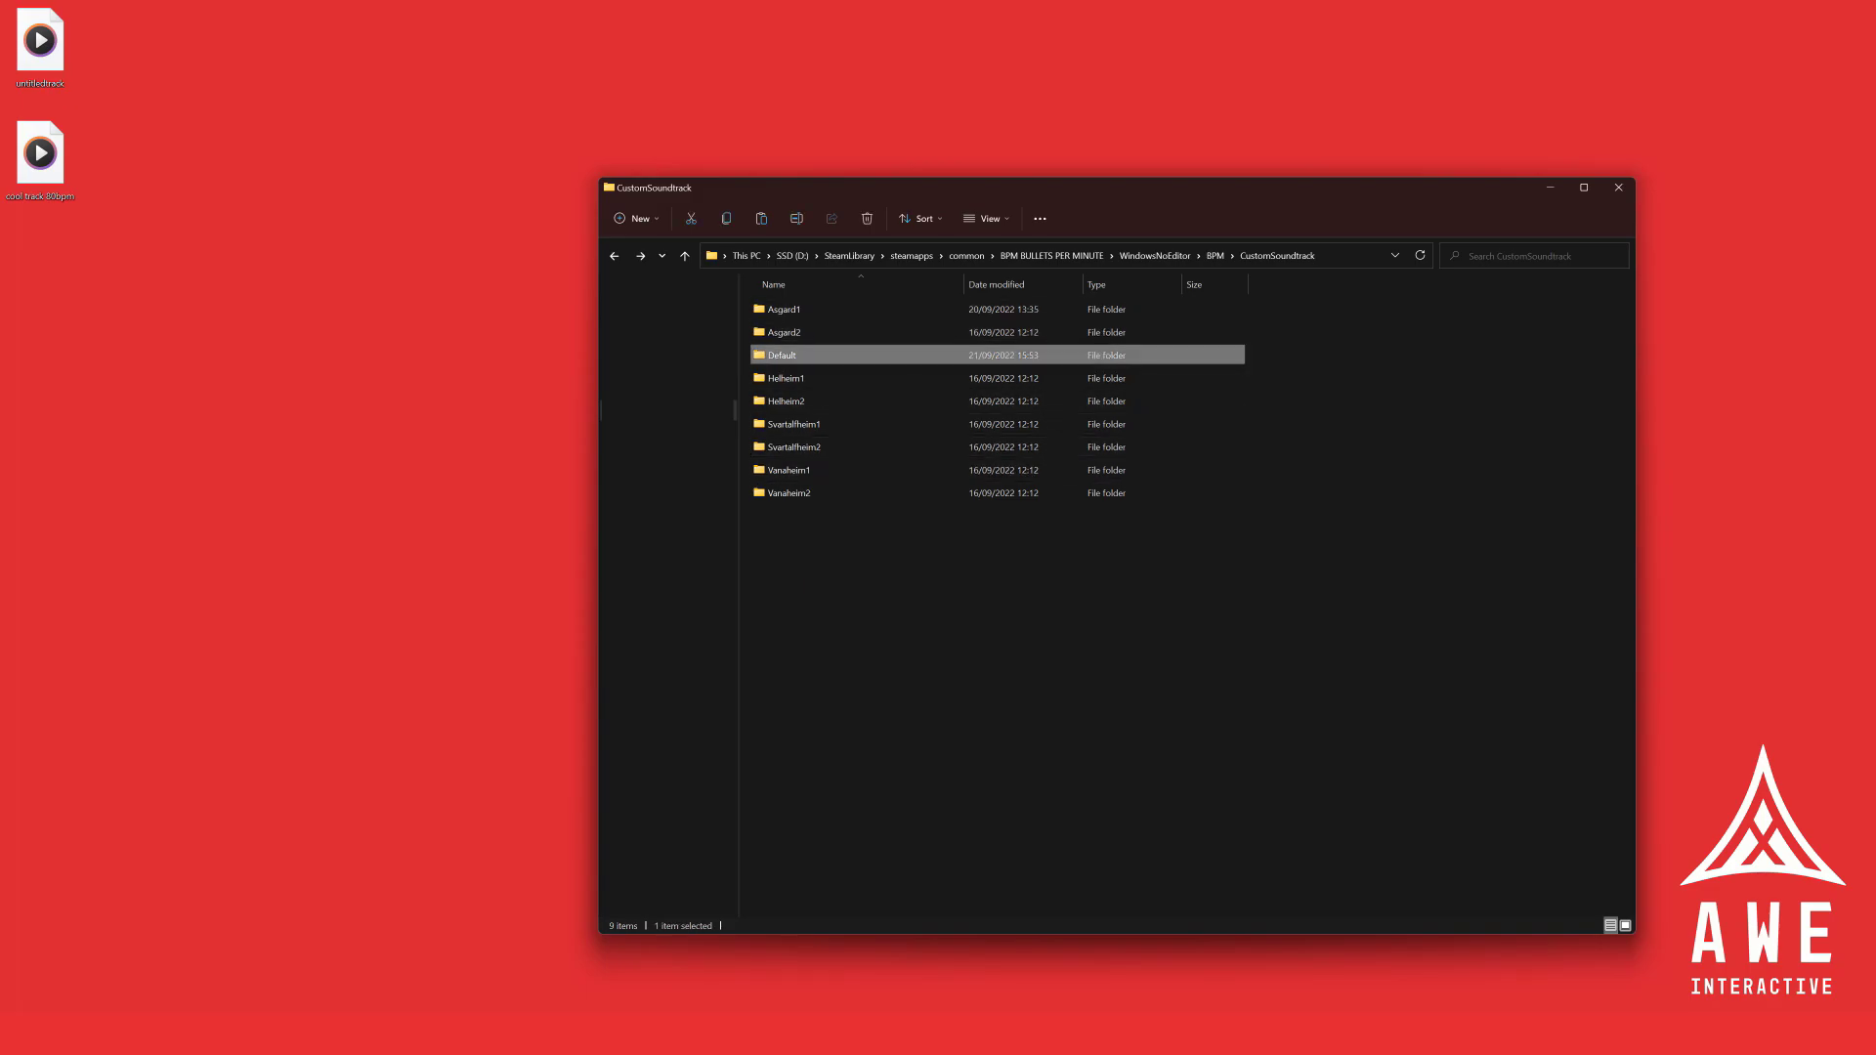
double_click(782, 355)
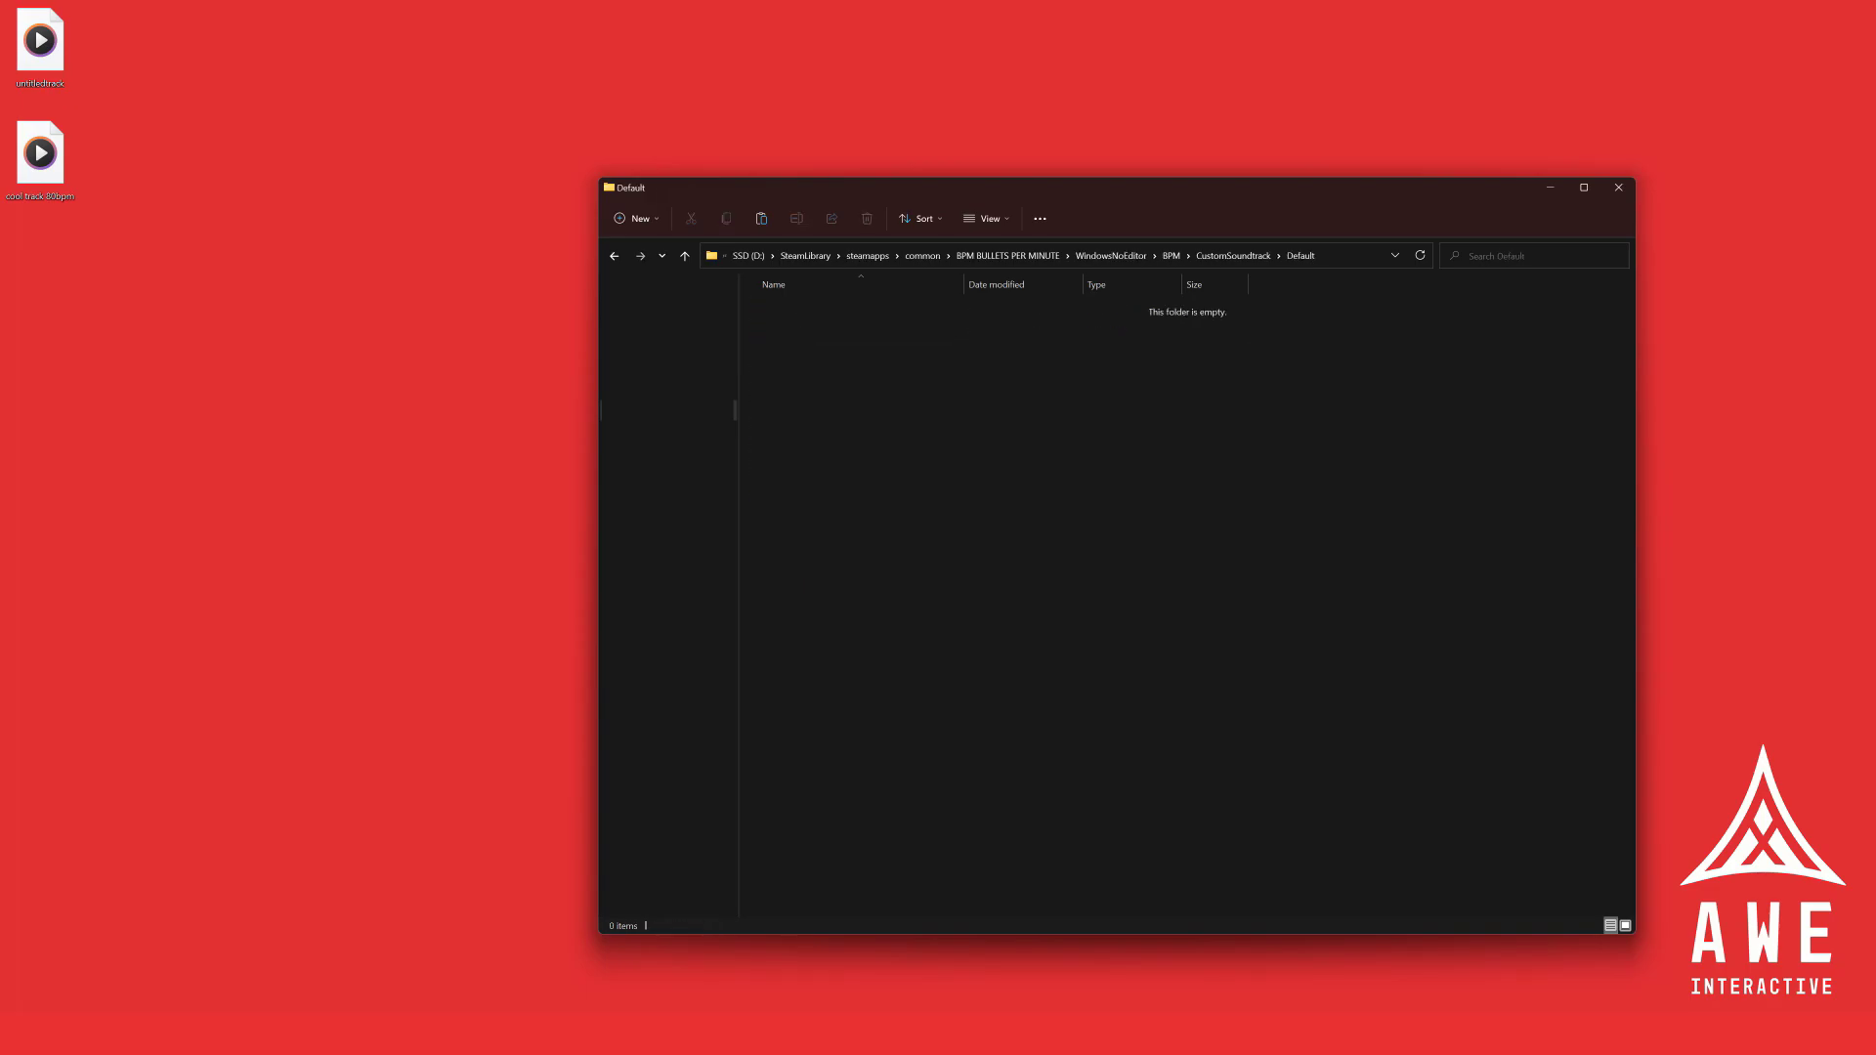
left_click_drag(40, 153, 897, 383)
left_click(1233, 255)
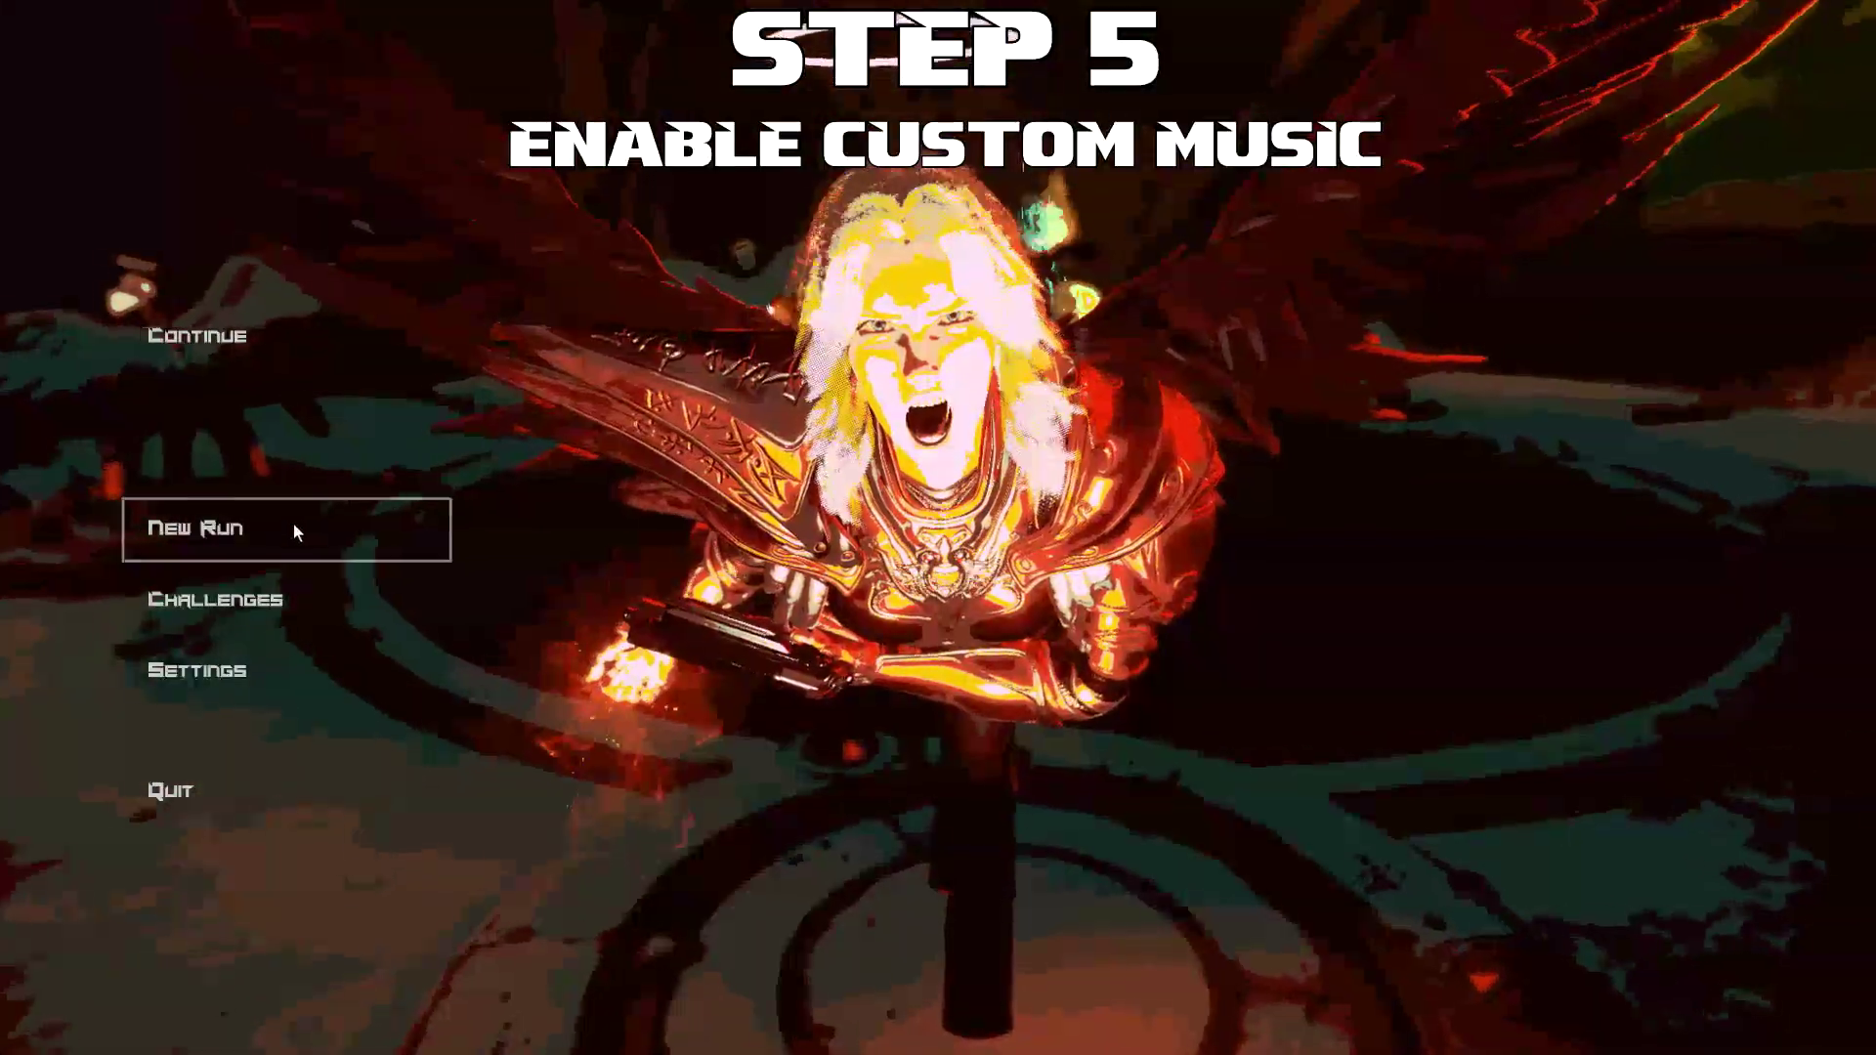
In the BPM game, turn Custom Music on in the audio settings and return to the main menu.
left_click(214, 665)
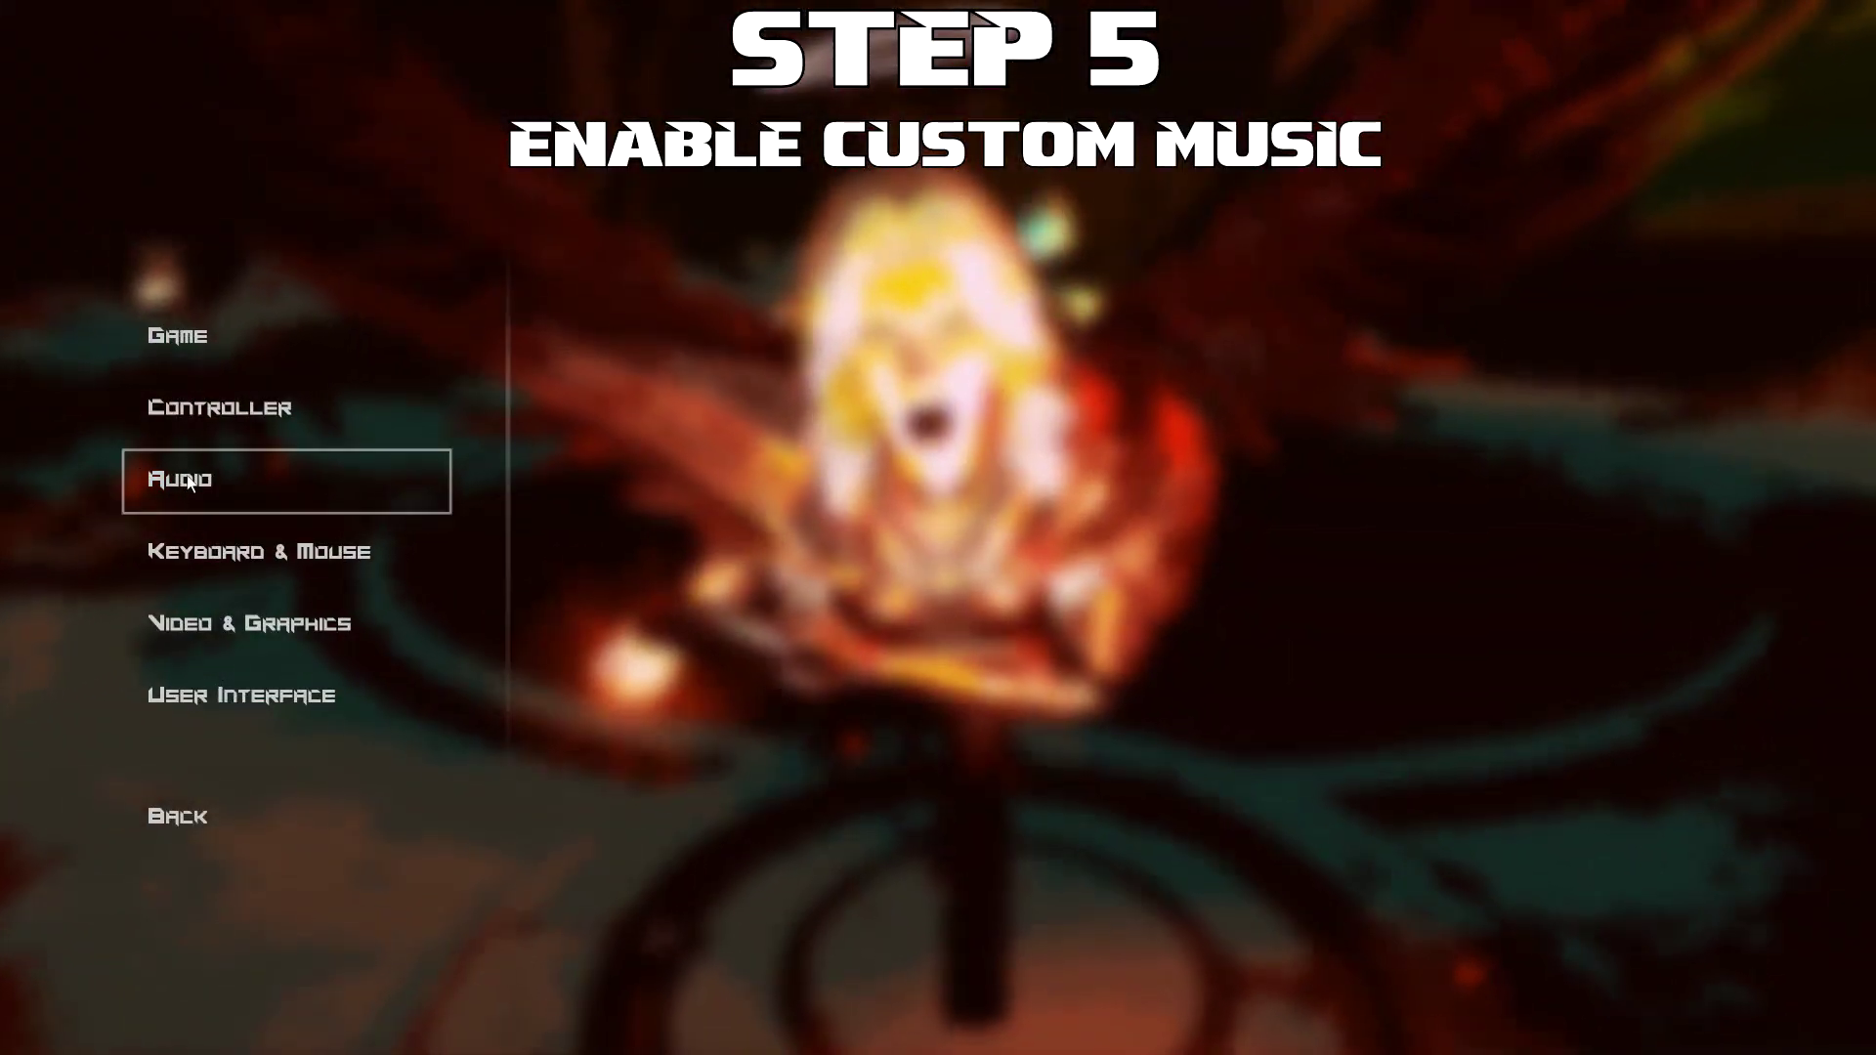
left_click(189, 480)
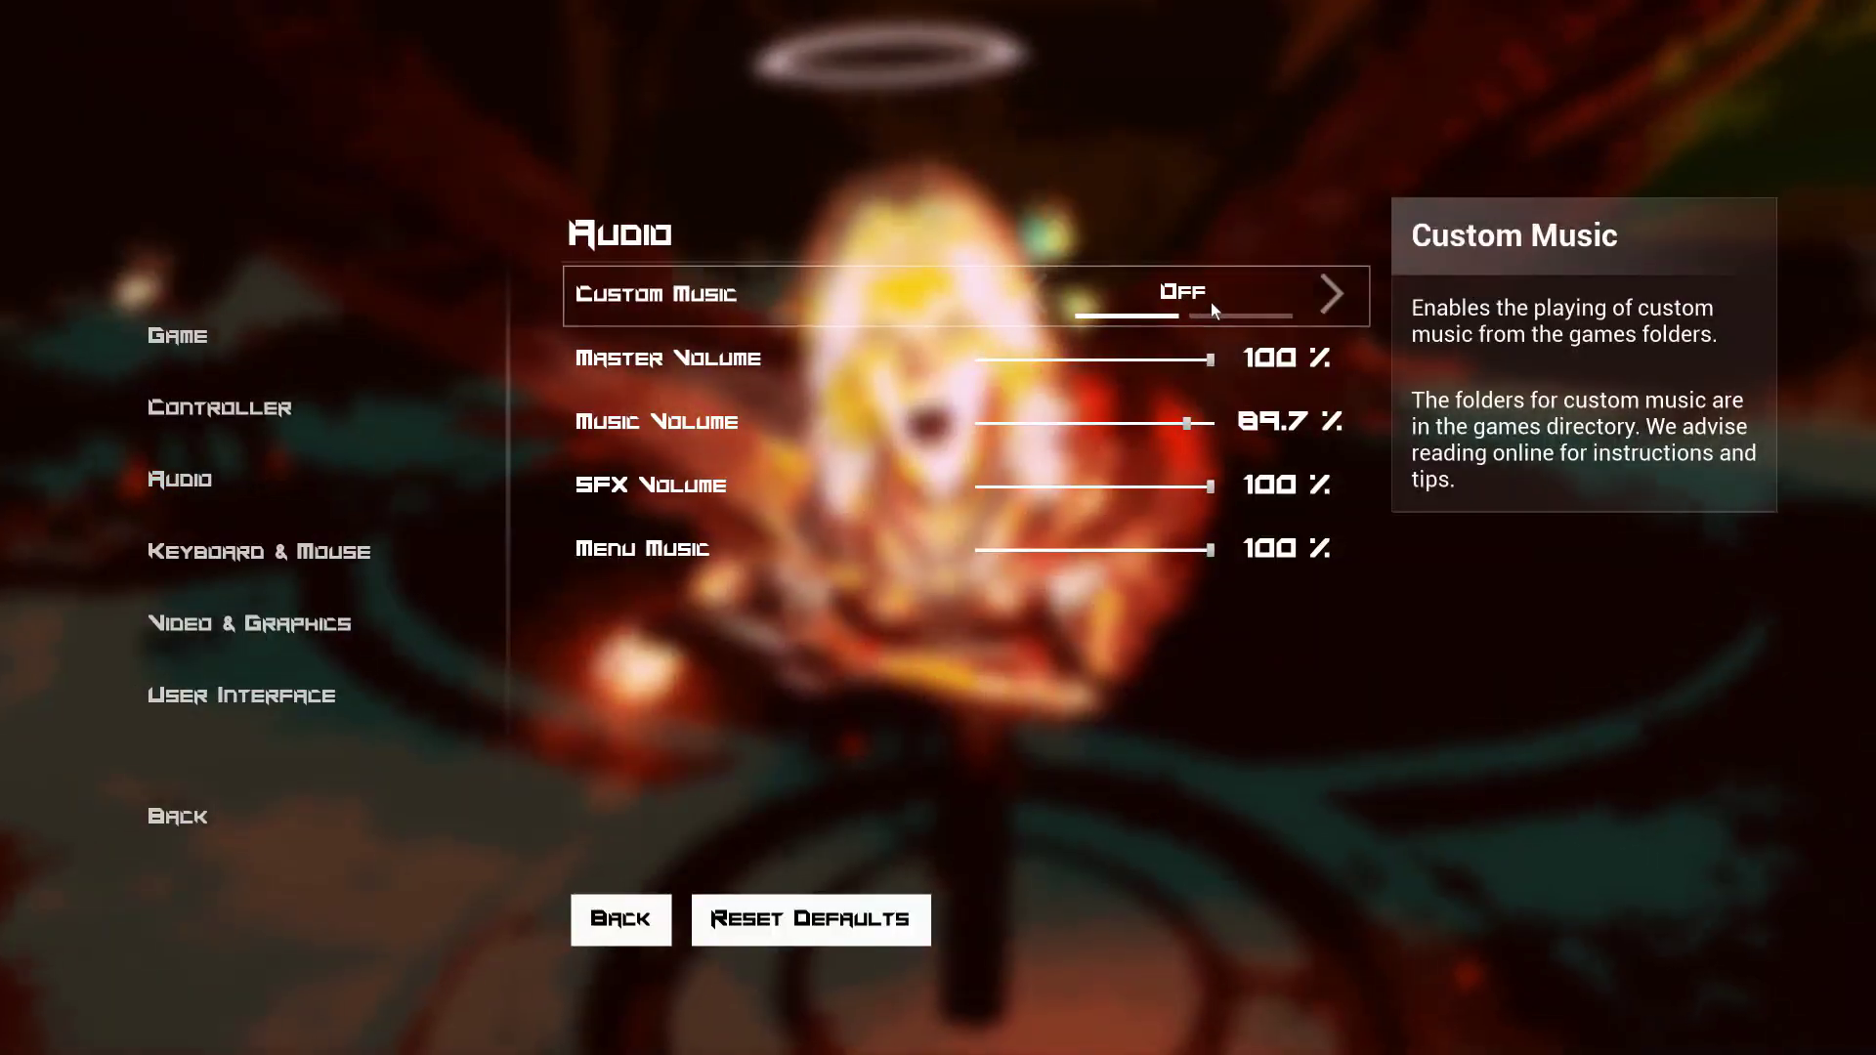
left_click(1333, 293)
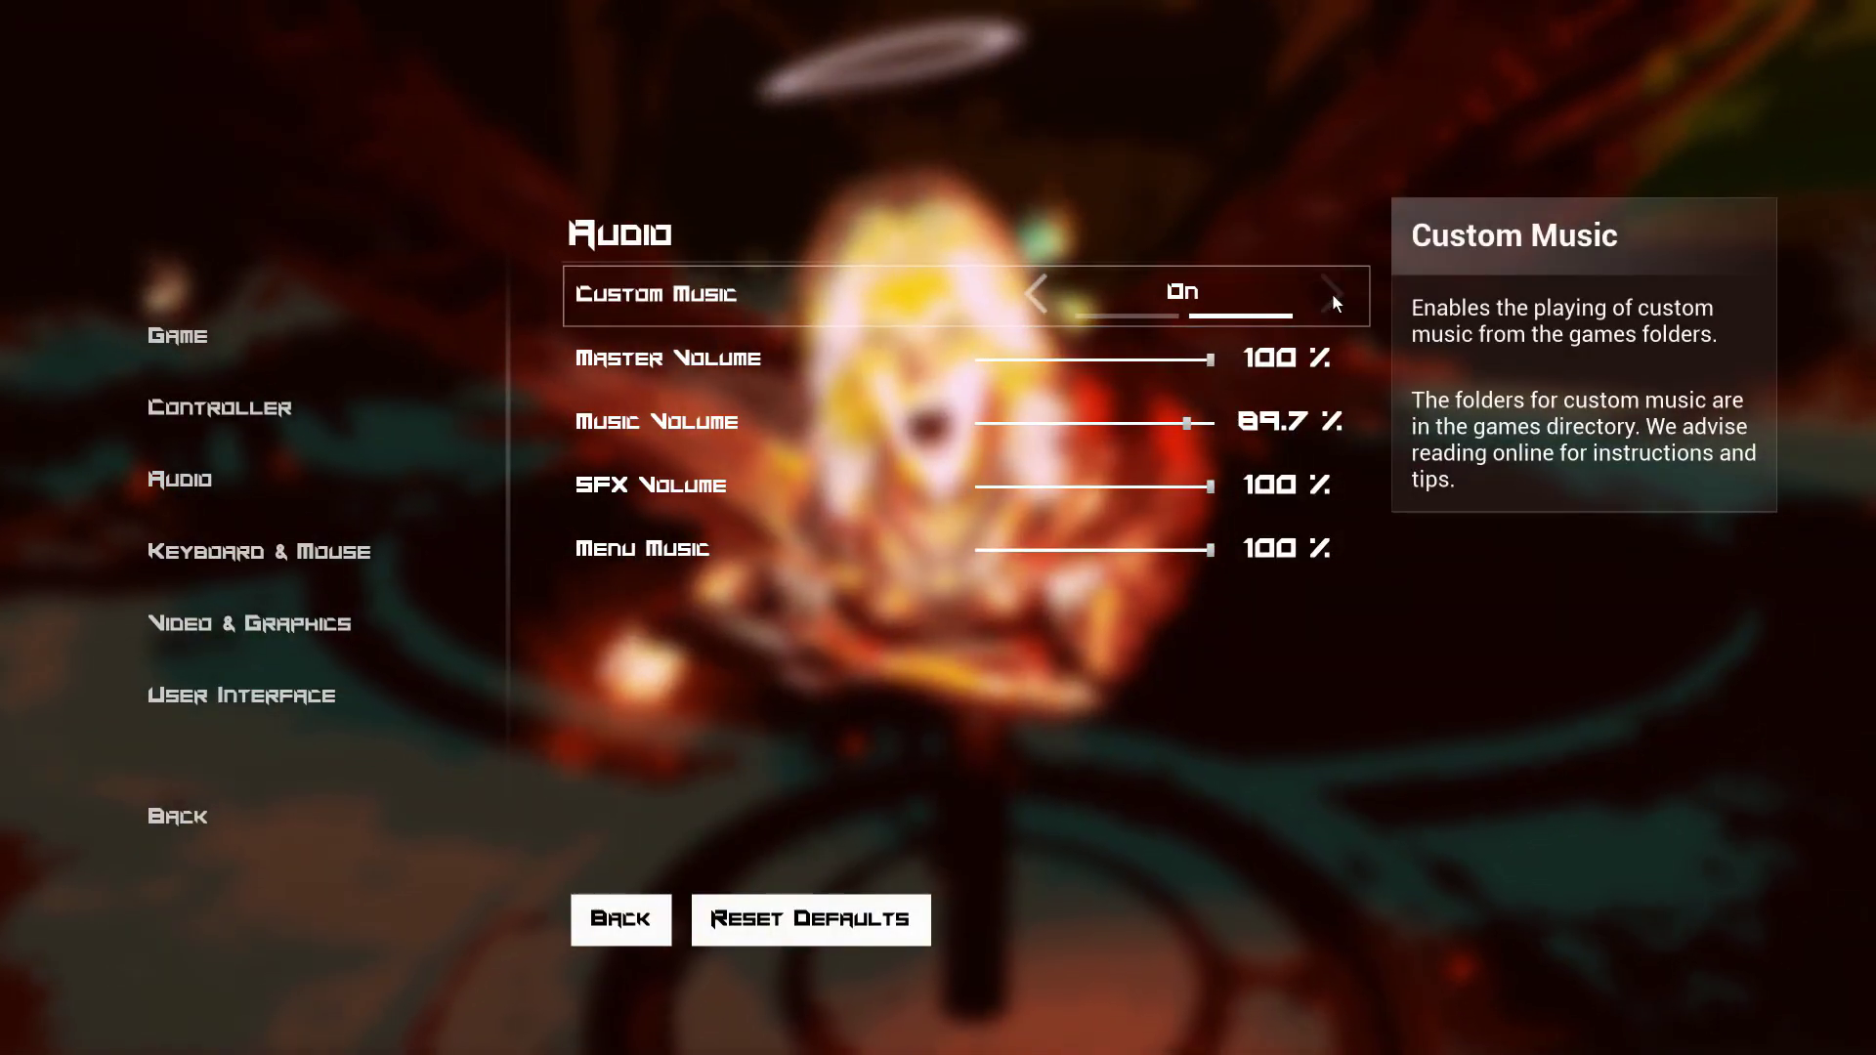
left_click(628, 928)
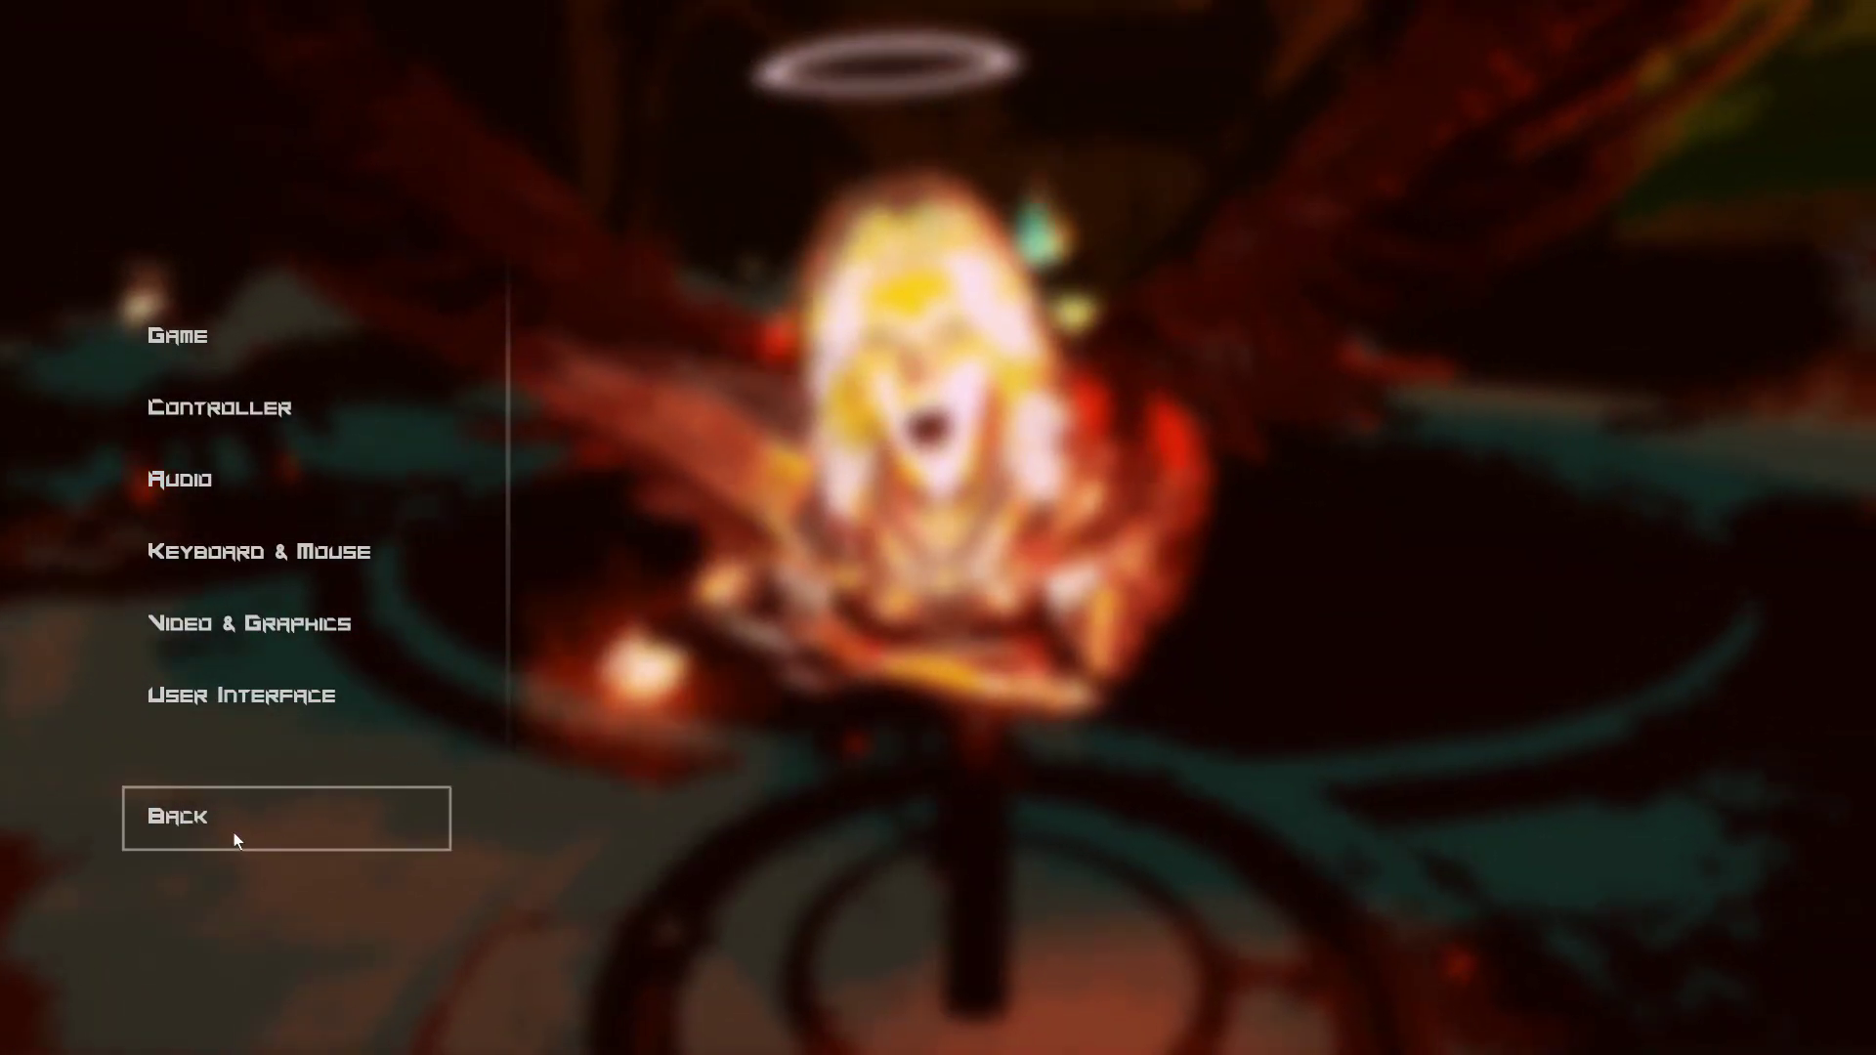
left_click(208, 822)
Start a new run as Göll with the difficulty raised one level above Easy.
left_click(186, 528)
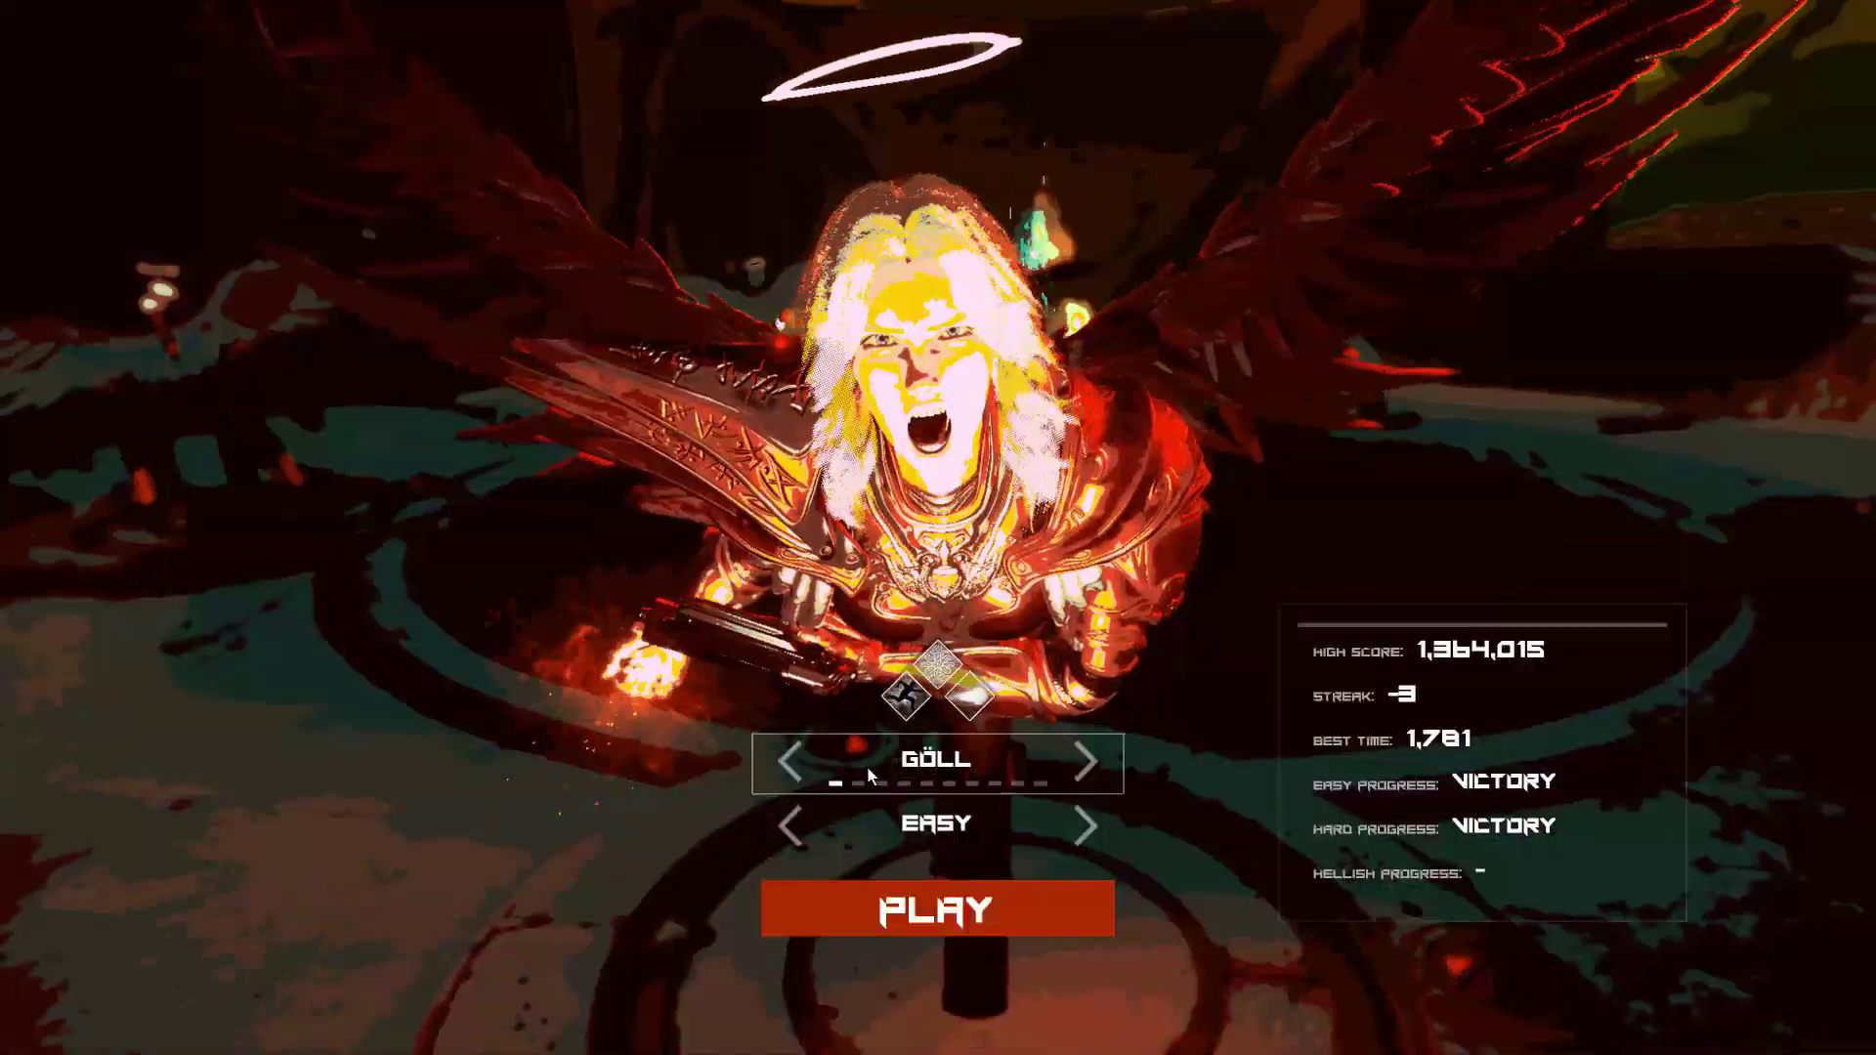
left_click(1086, 825)
left_click(937, 904)
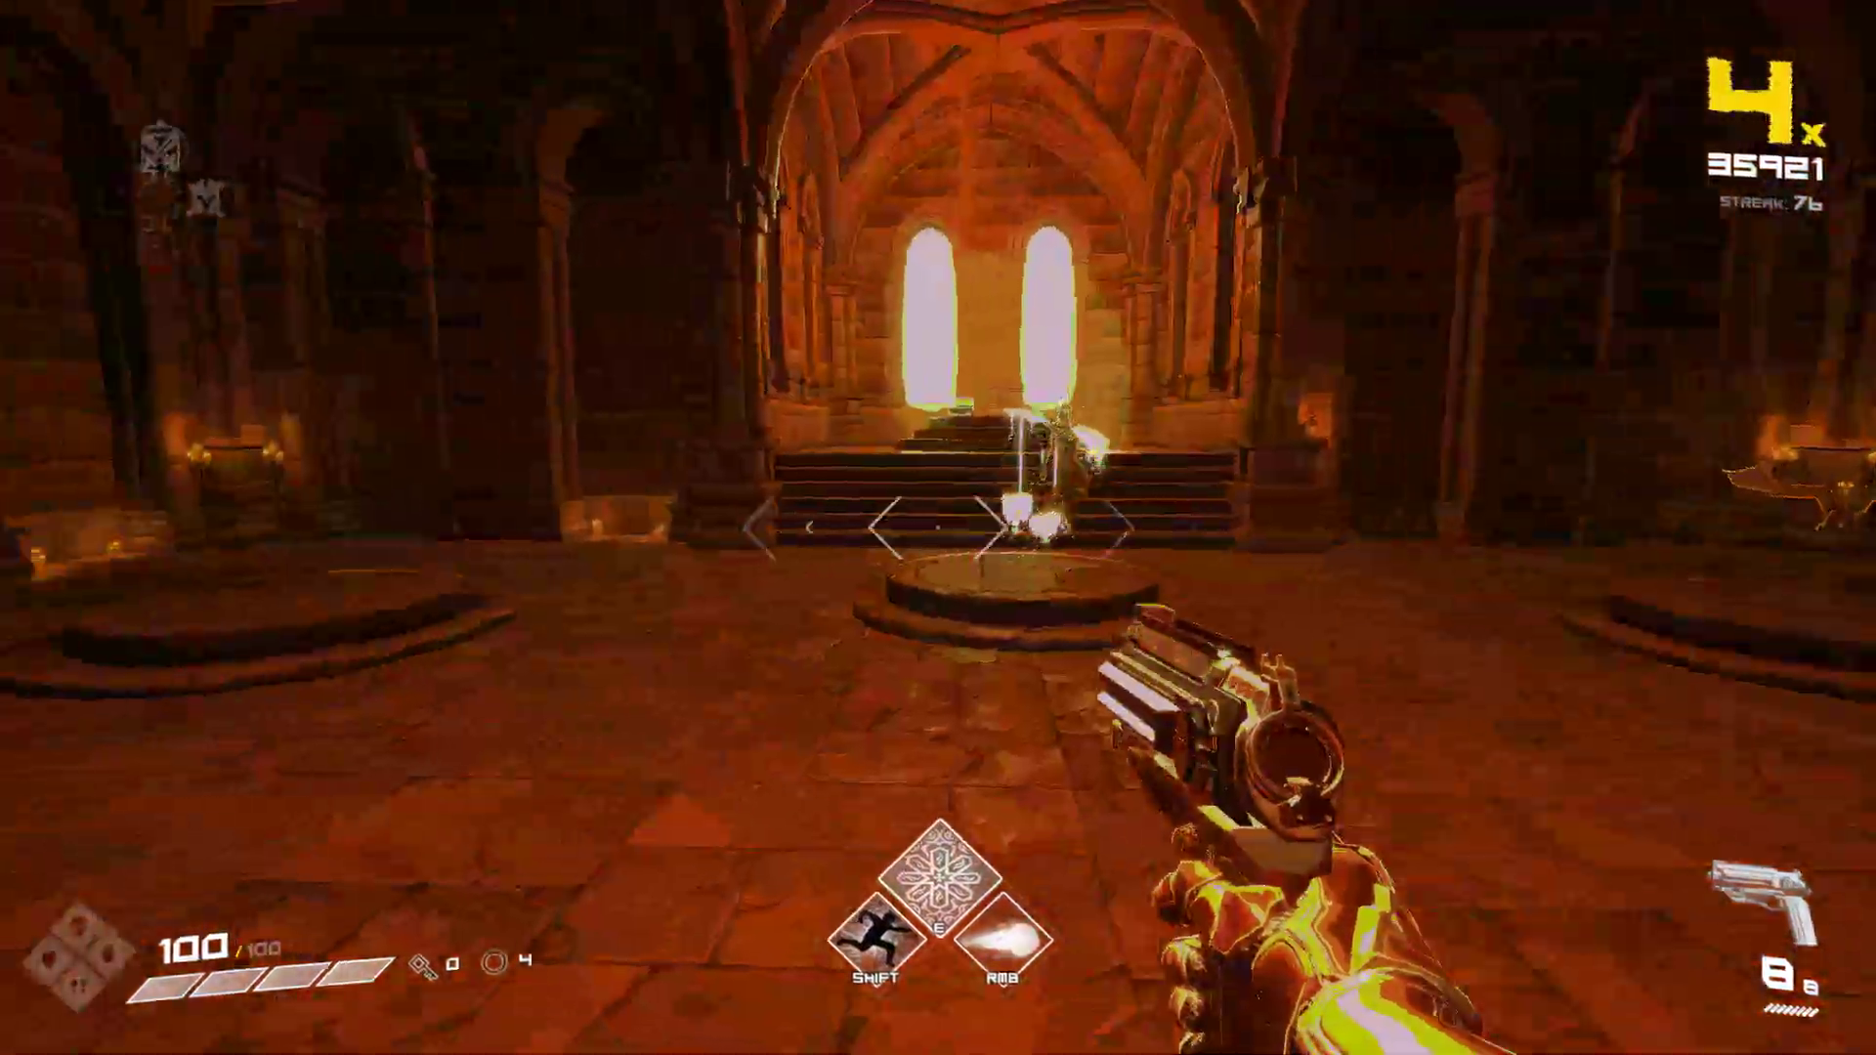
key("w")
key("e")
left_click(938, 528)
left_click(939, 528)
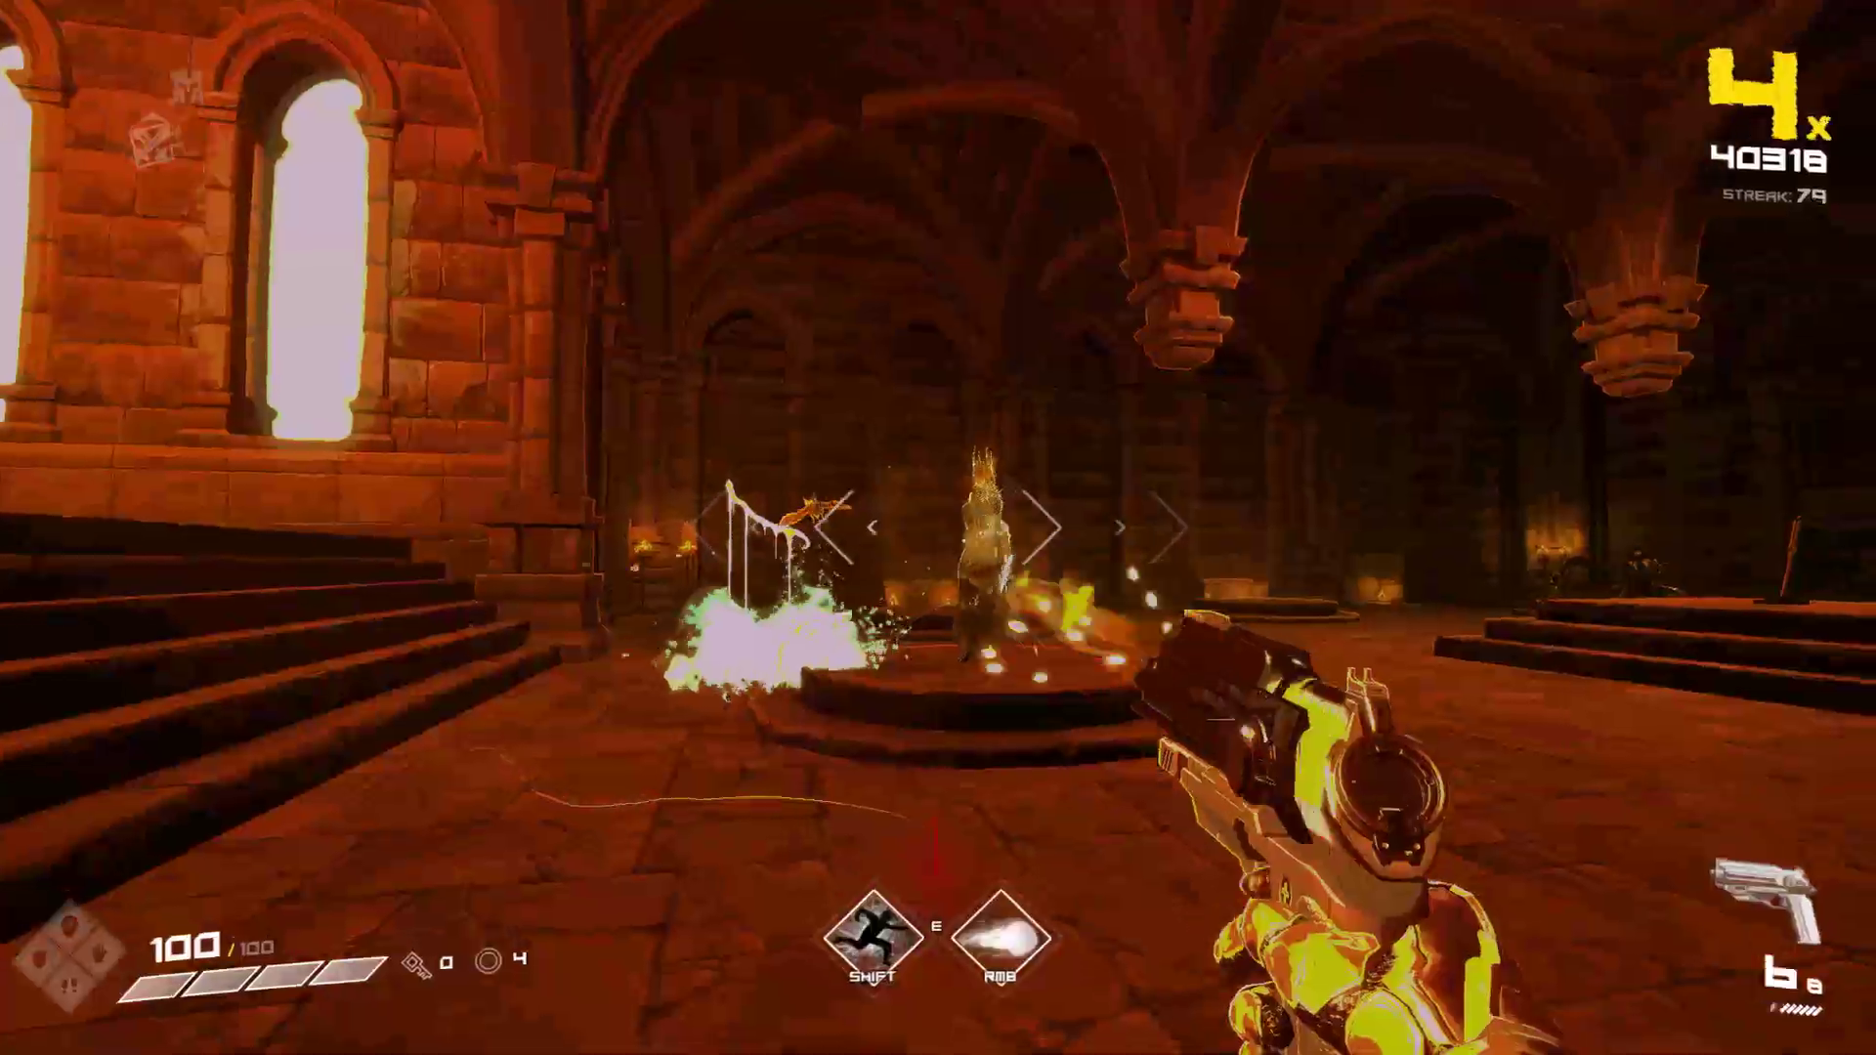
key("w")
right_click(938, 527)
left_click(938, 528)
left_click(938, 527)
key("r")
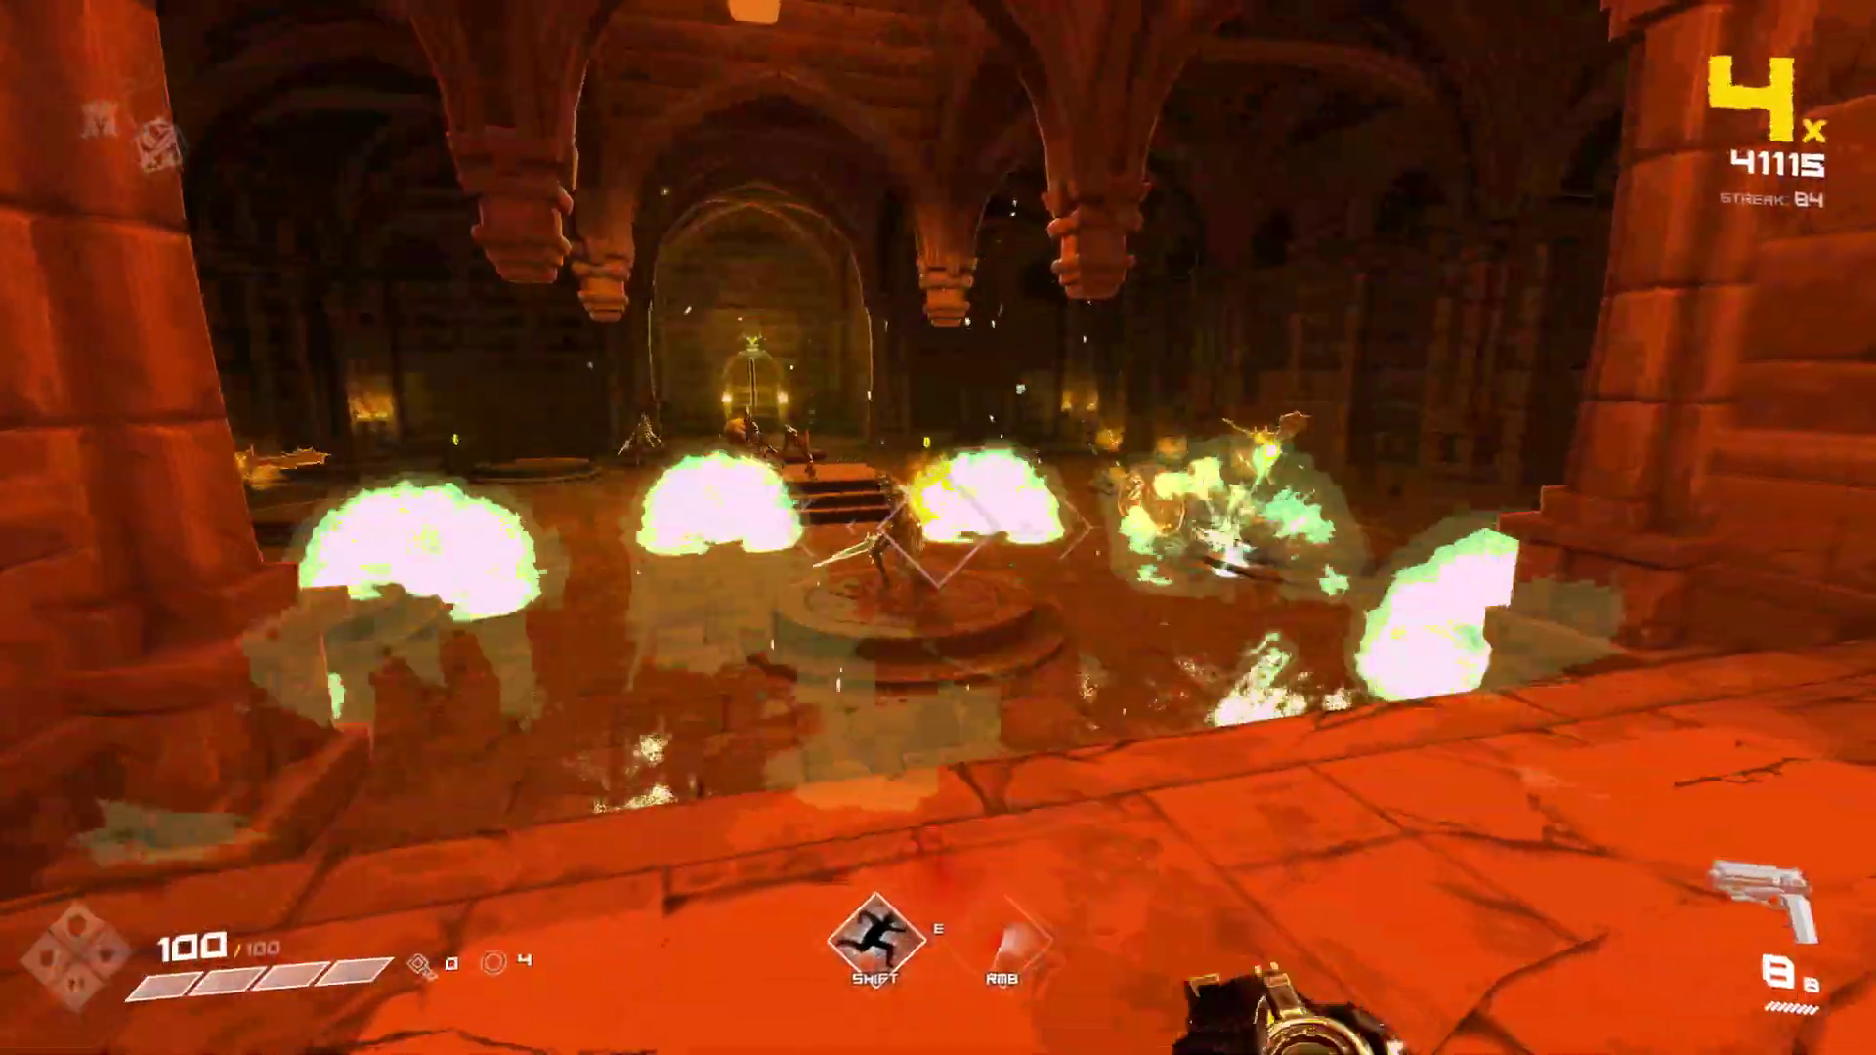
key("w")
left_click(938, 527)
left_click(938, 528)
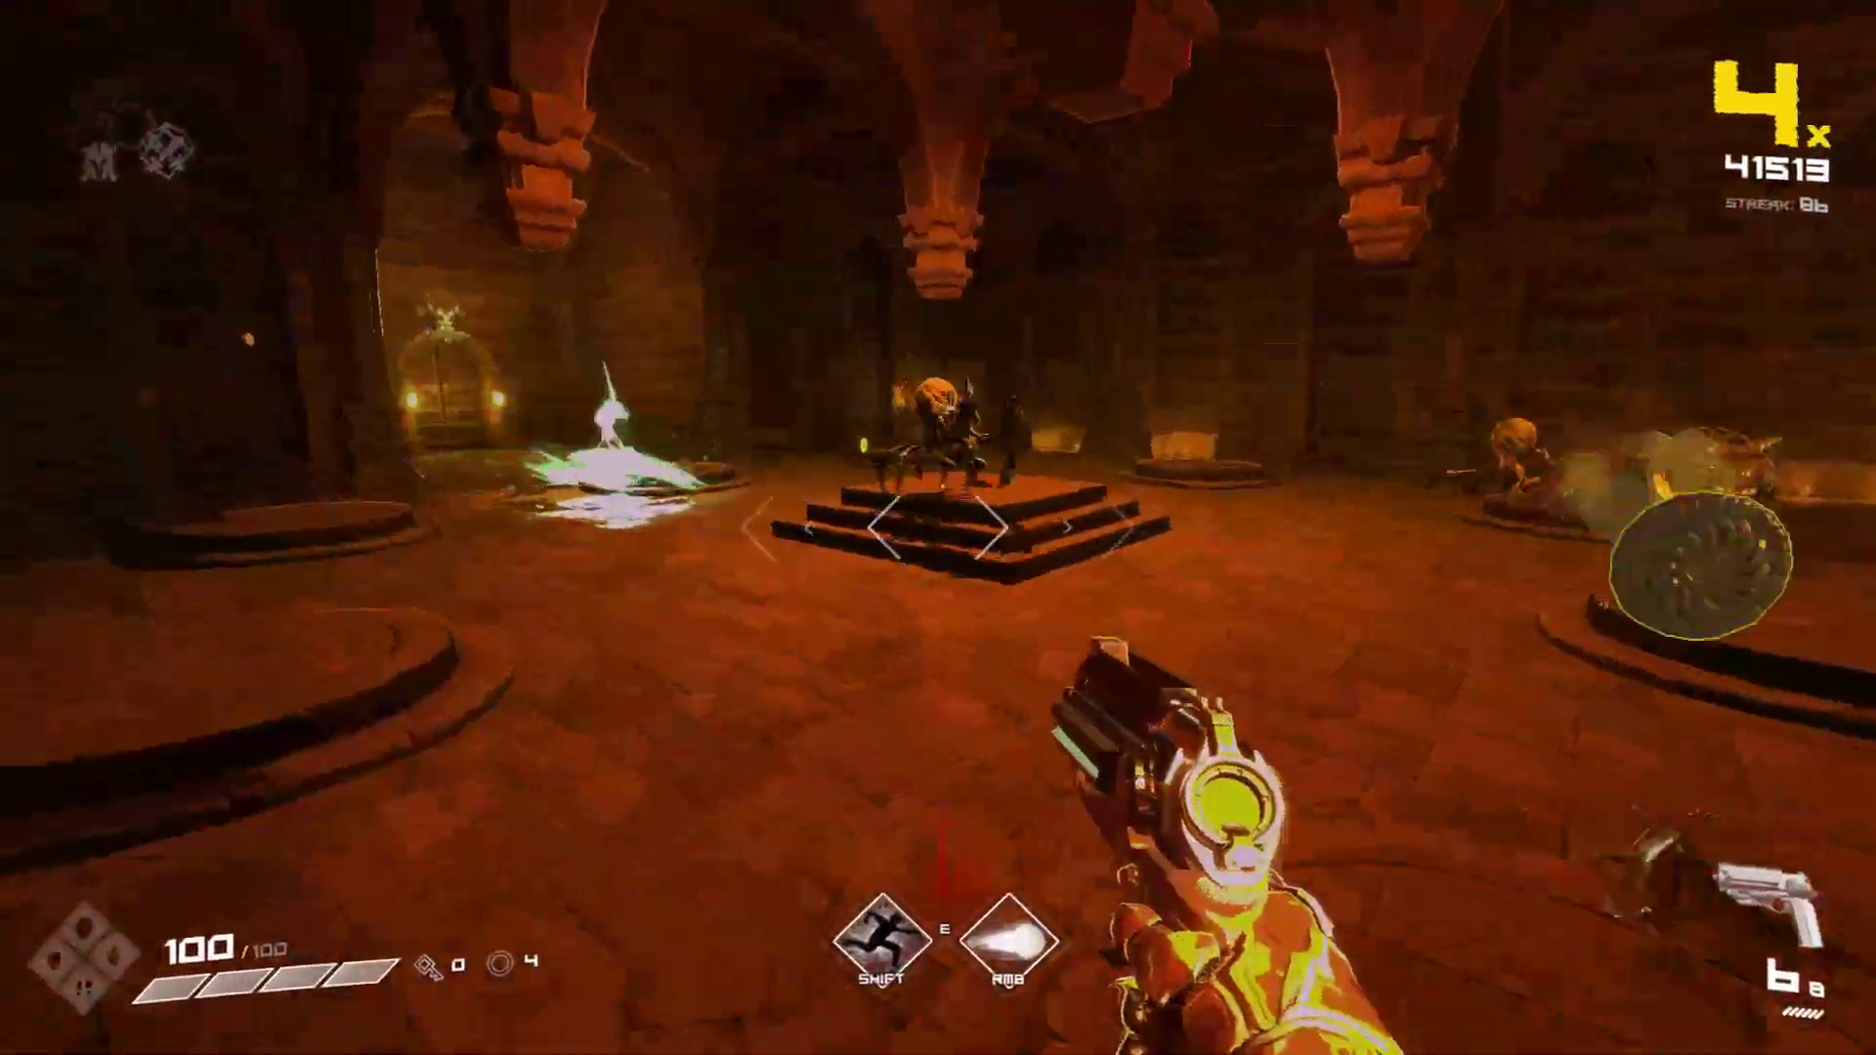
key("w")
left_click(938, 527)
left_click(938, 527)
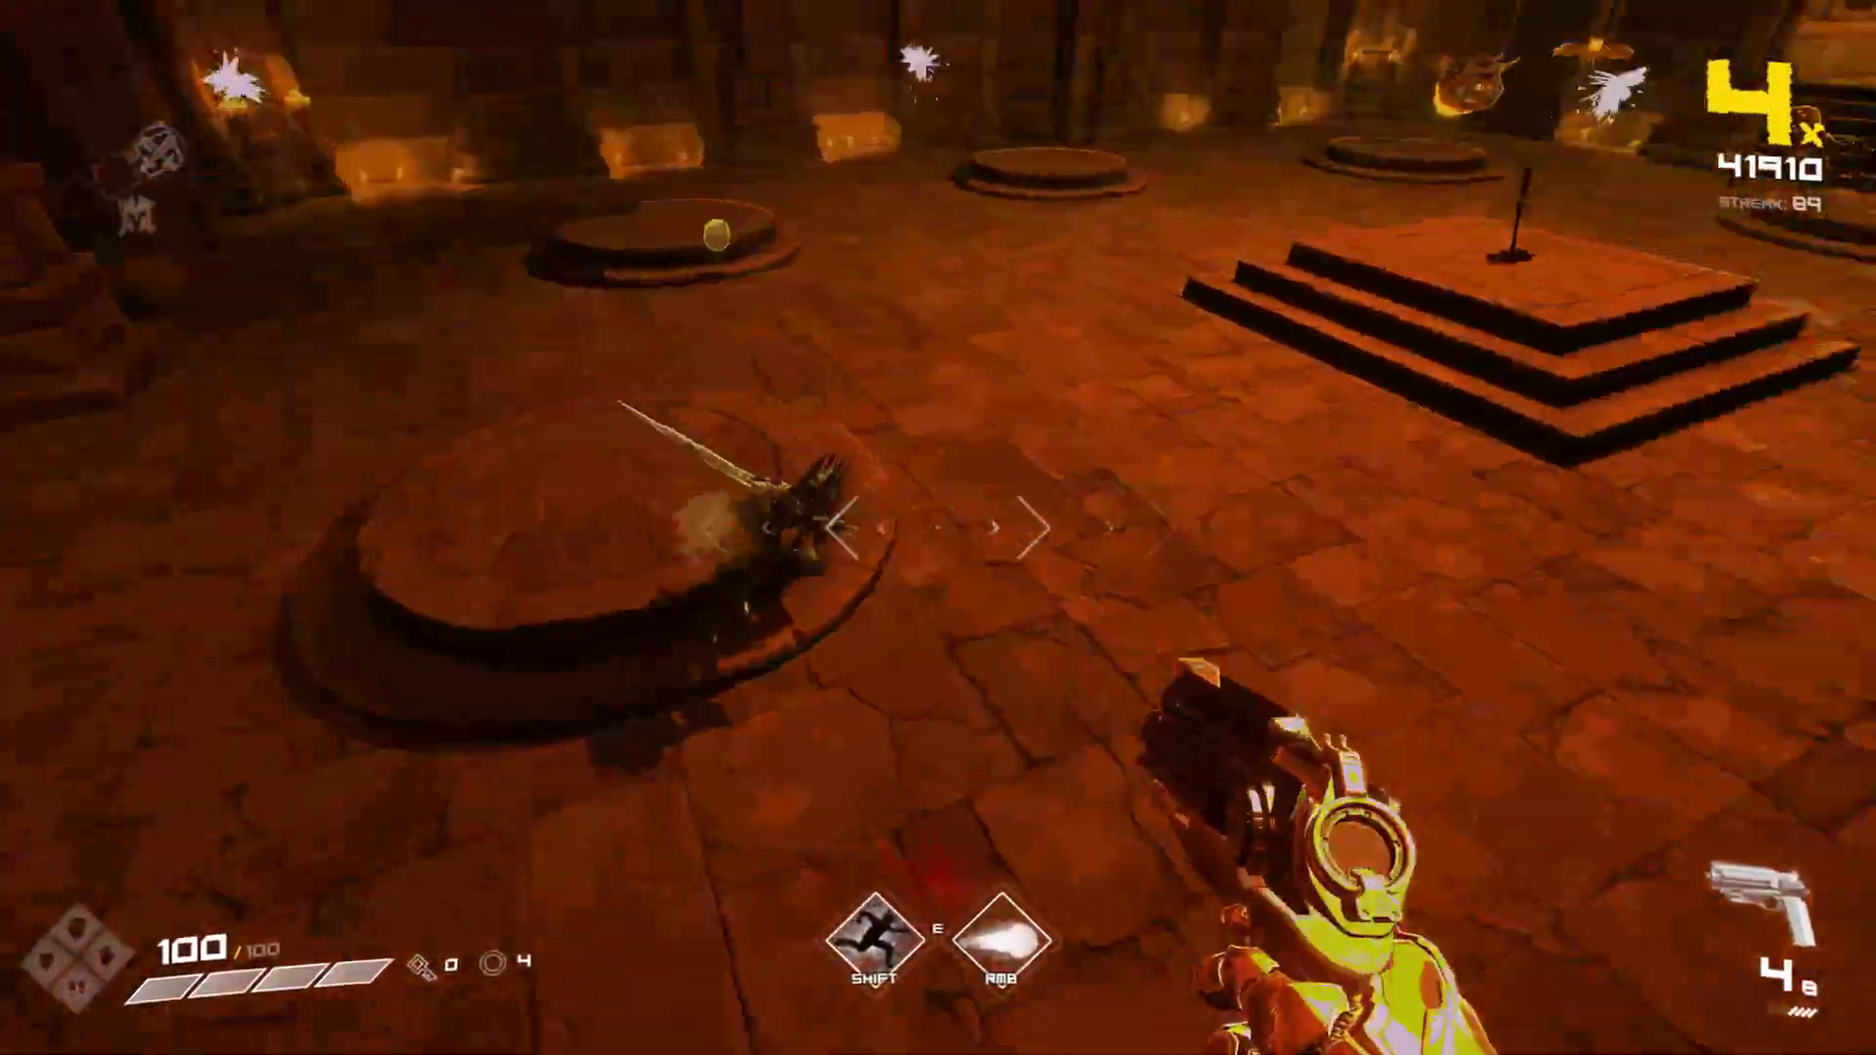
key("w")
right_click(938, 528)
left_click(938, 528)
left_click(939, 528)
left_click(939, 527)
key("r")
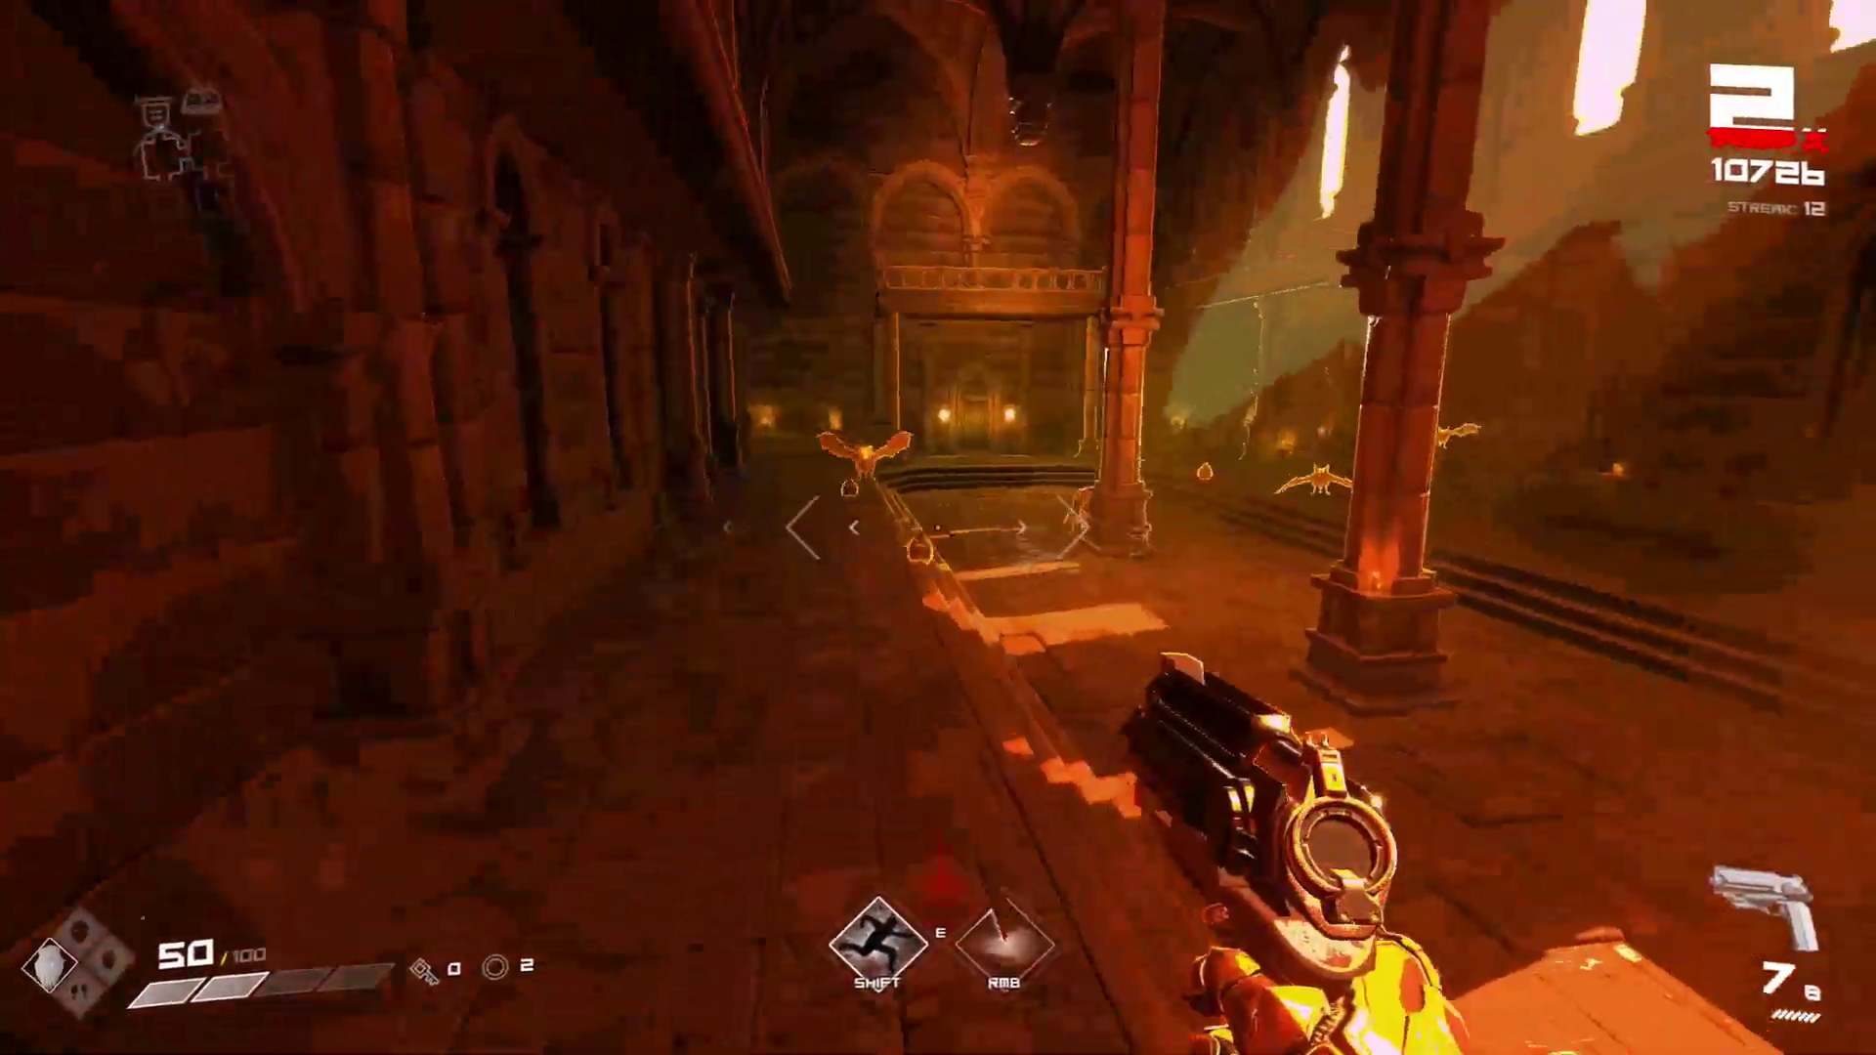
key("w")
left_click(938, 527)
left_click(938, 528)
left_click(938, 527)
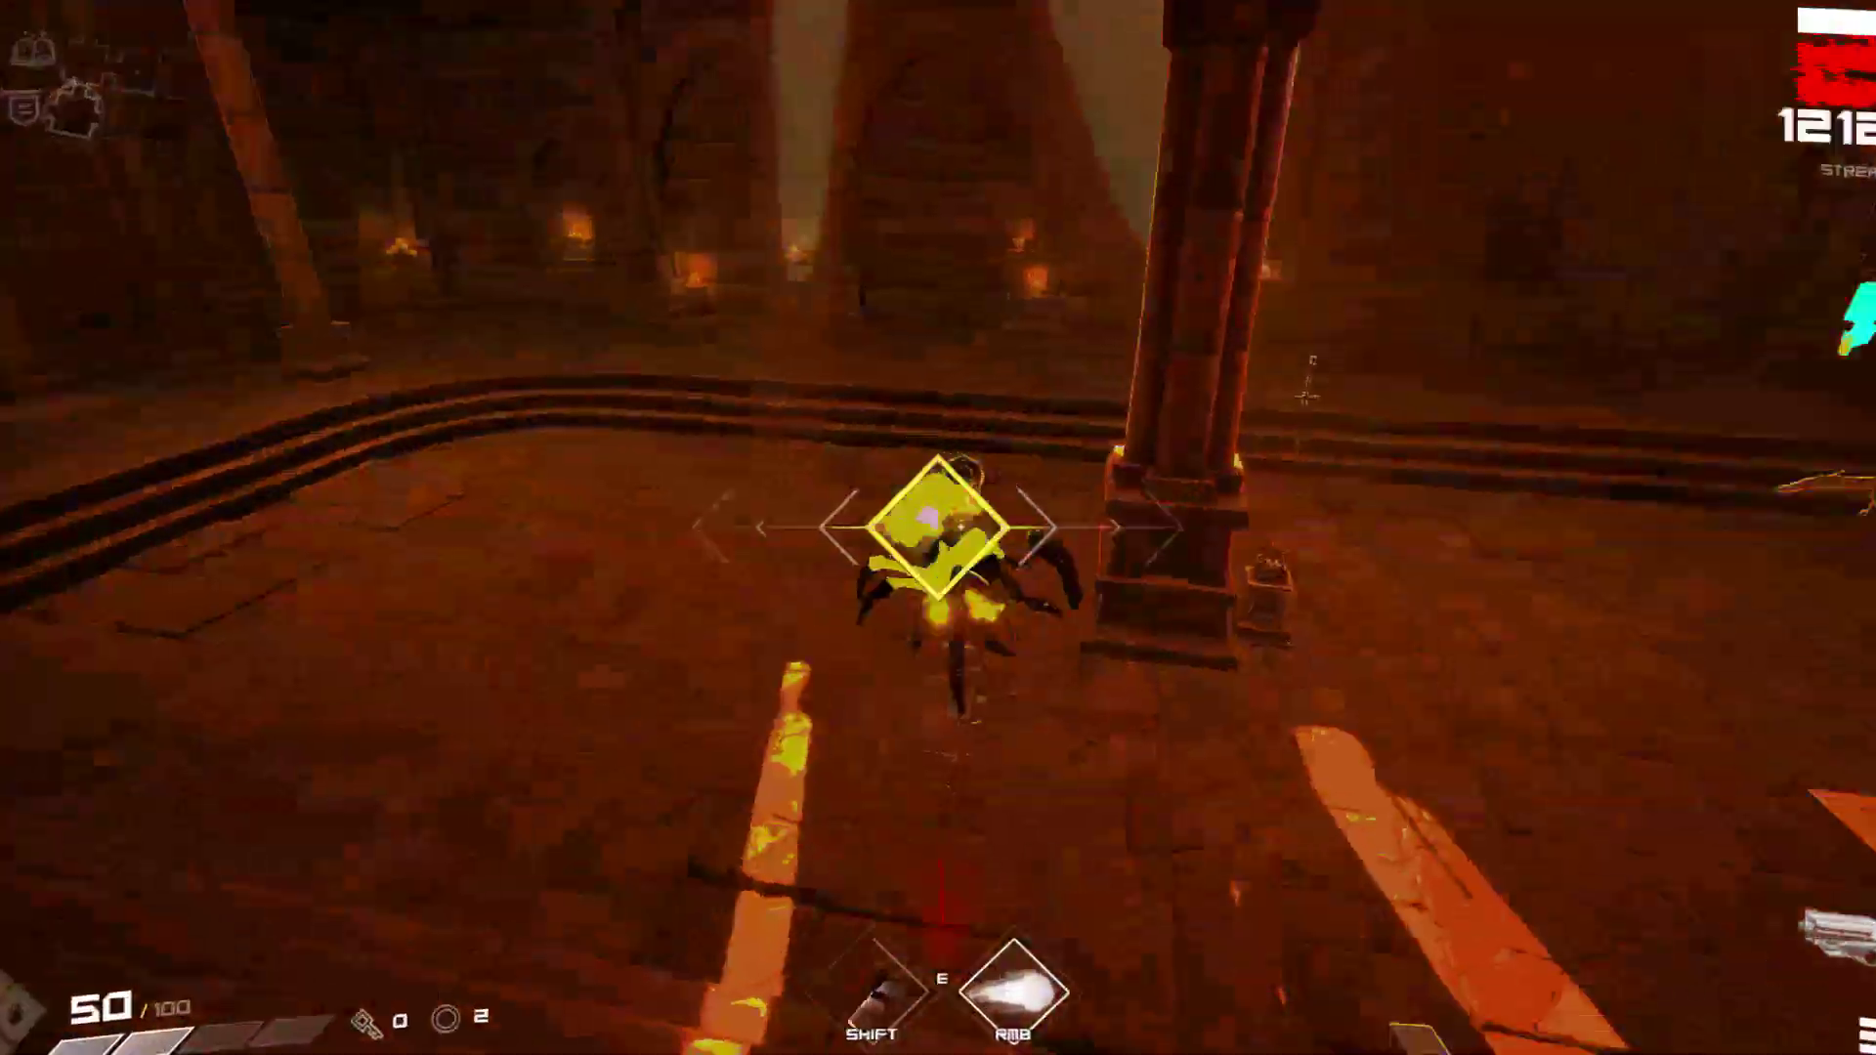